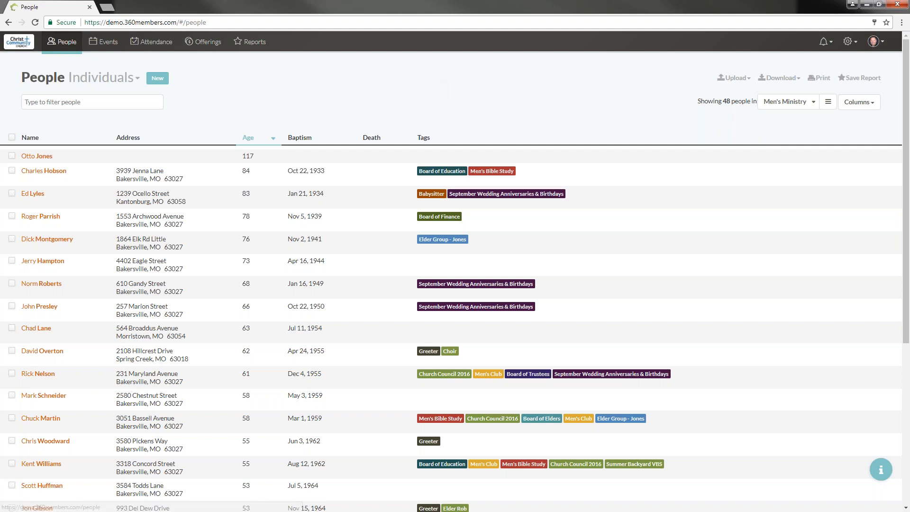
# - Switch the people list through the Households, Givers and Marriages views
pyautogui.click(119, 87)
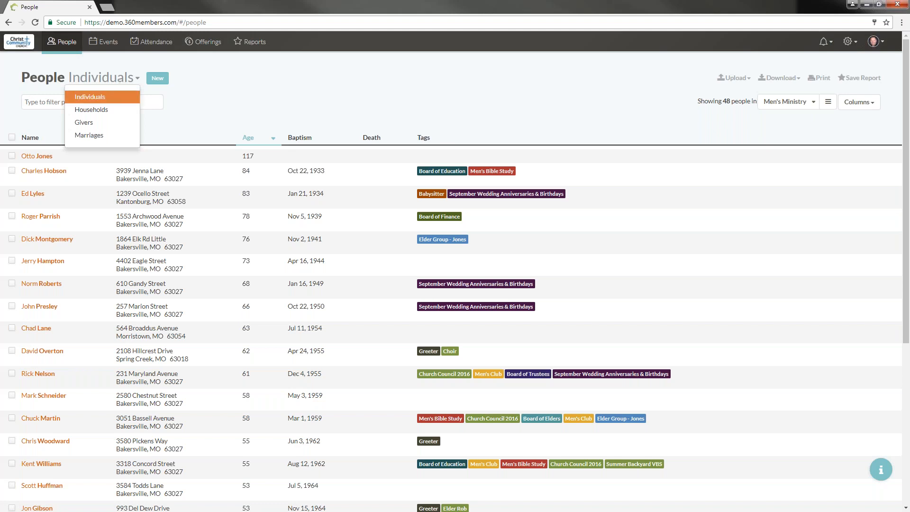
pyautogui.click(129, 109)
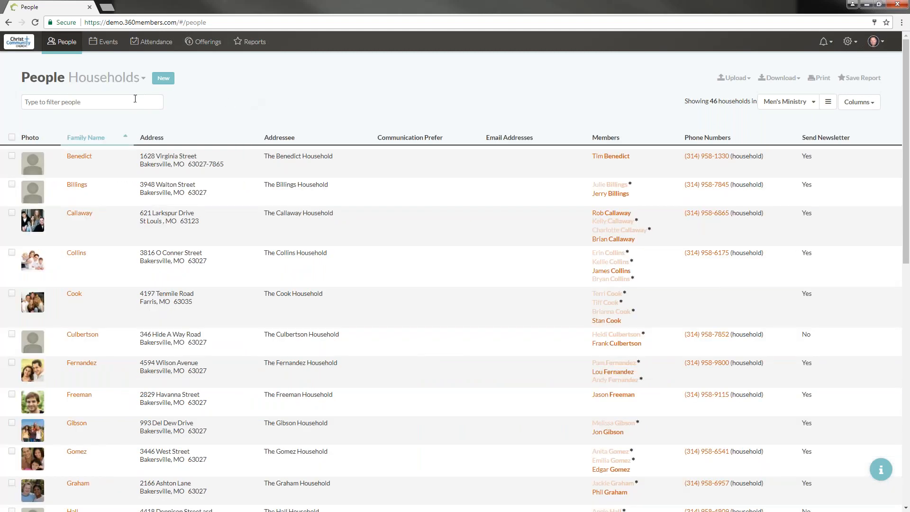
pyautogui.click(104, 77)
pyautogui.click(84, 122)
pyautogui.click(89, 77)
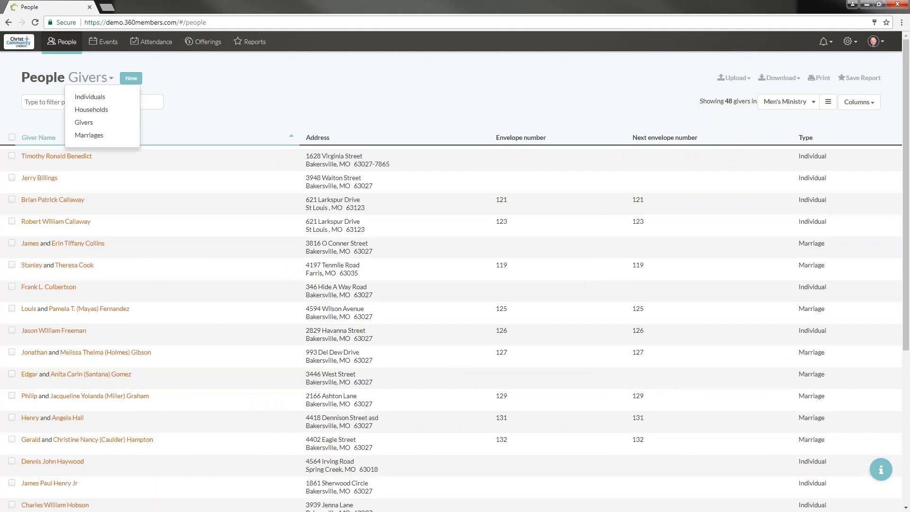
pyautogui.click(100, 141)
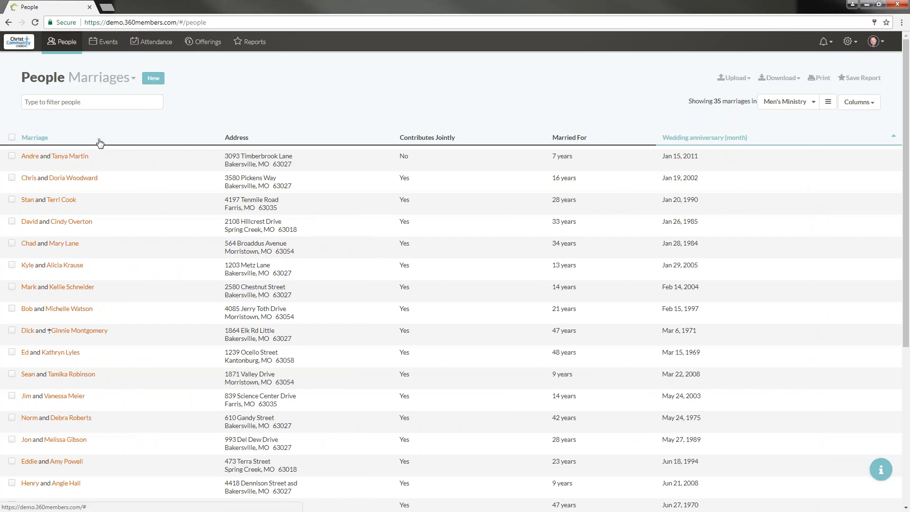
# - Return to the Individuals list and open a blank New Person form
pyautogui.click(97, 84)
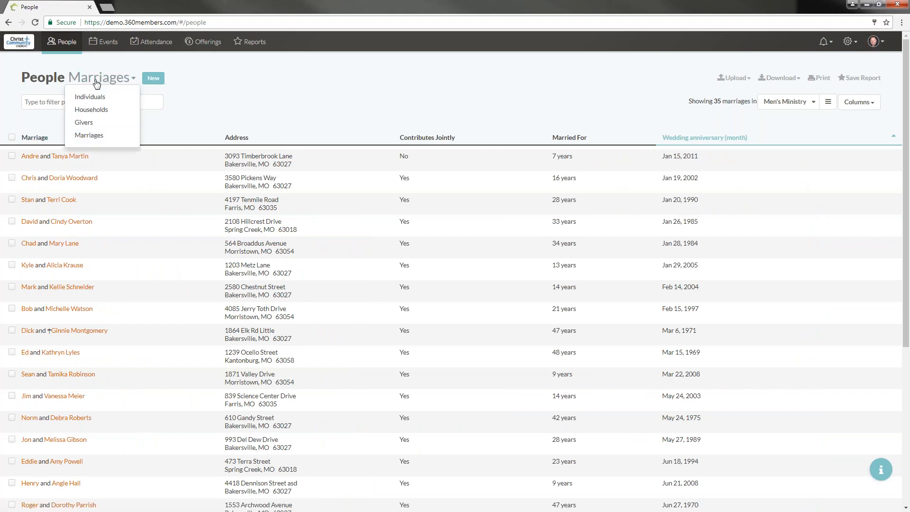
pyautogui.click(114, 104)
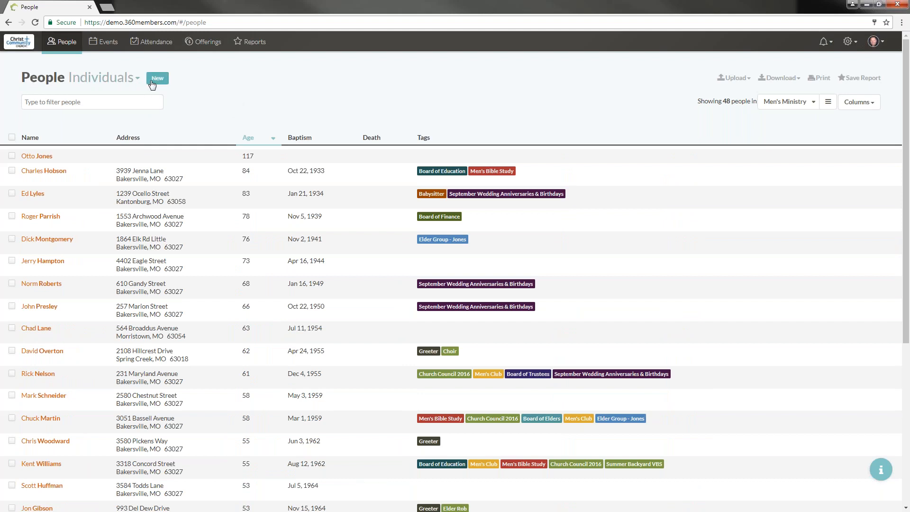
pyautogui.click(101, 77)
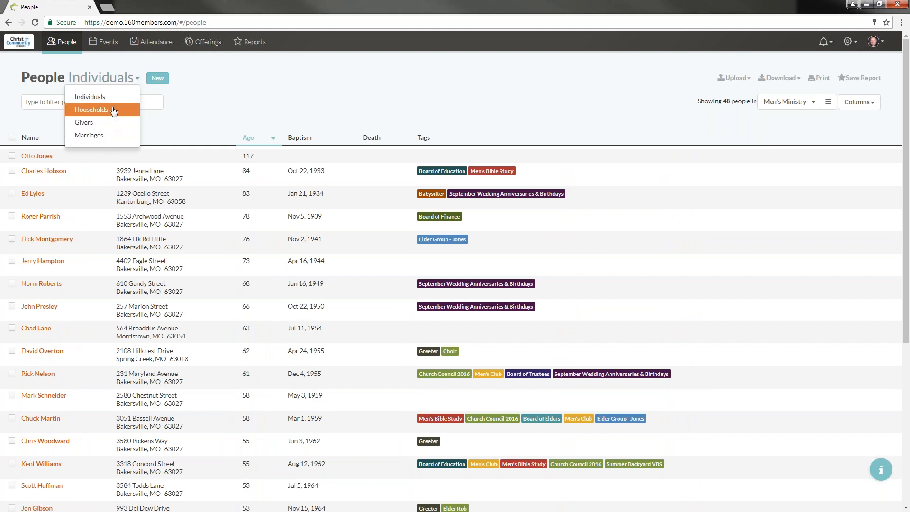
pyautogui.click(157, 78)
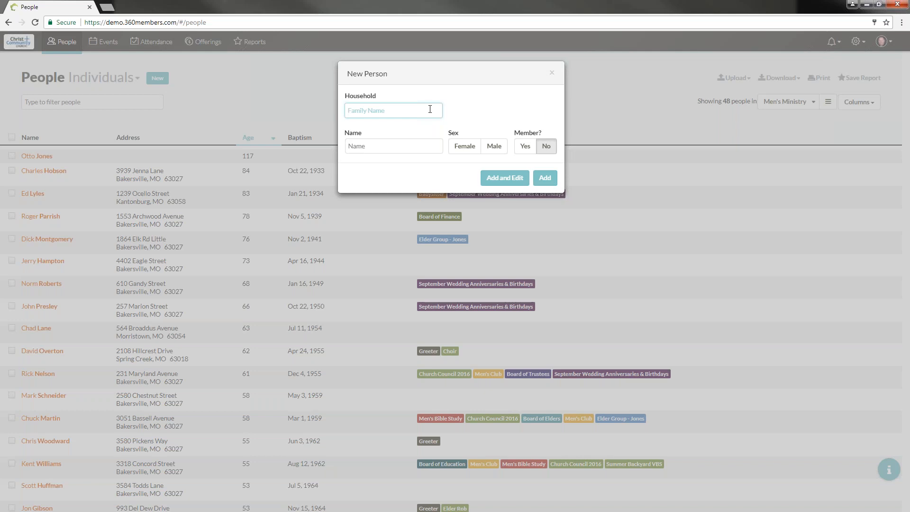
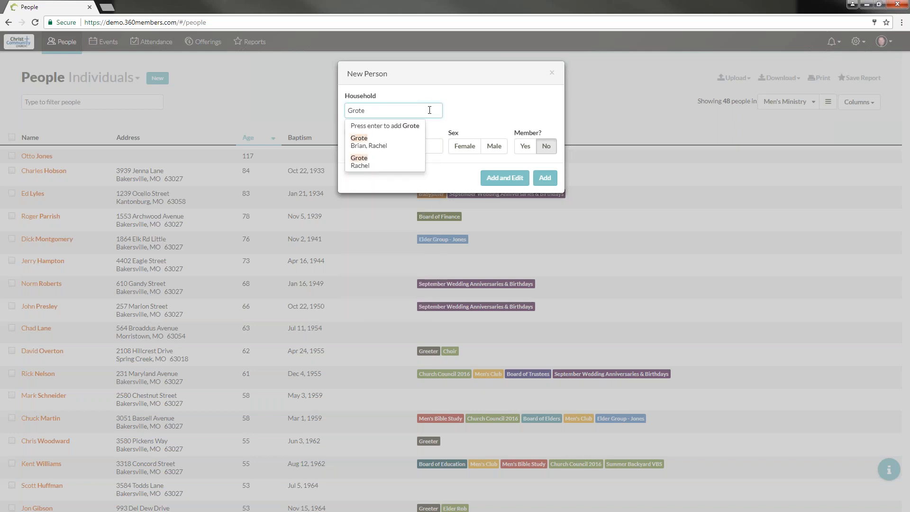
# - Enter the family name, use the suggested existing household, and add the first person as a female member
pyautogui.press('Tab')
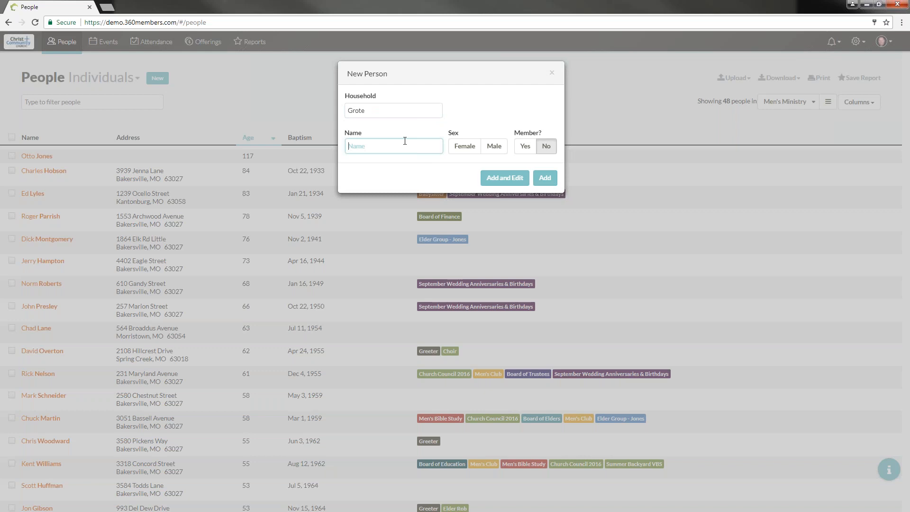
pyautogui.click(465, 145)
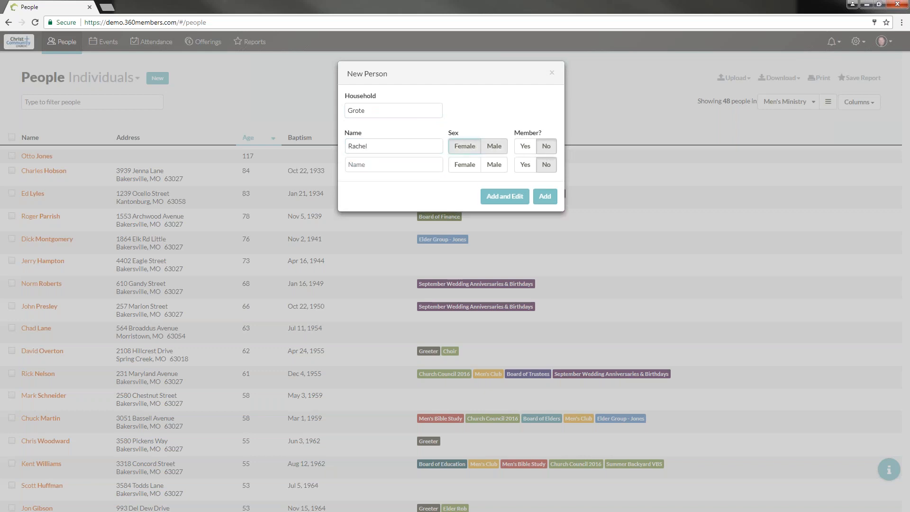
pyautogui.click(525, 150)
# - Add the second person's first name as a male non-member
pyautogui.click(366, 164)
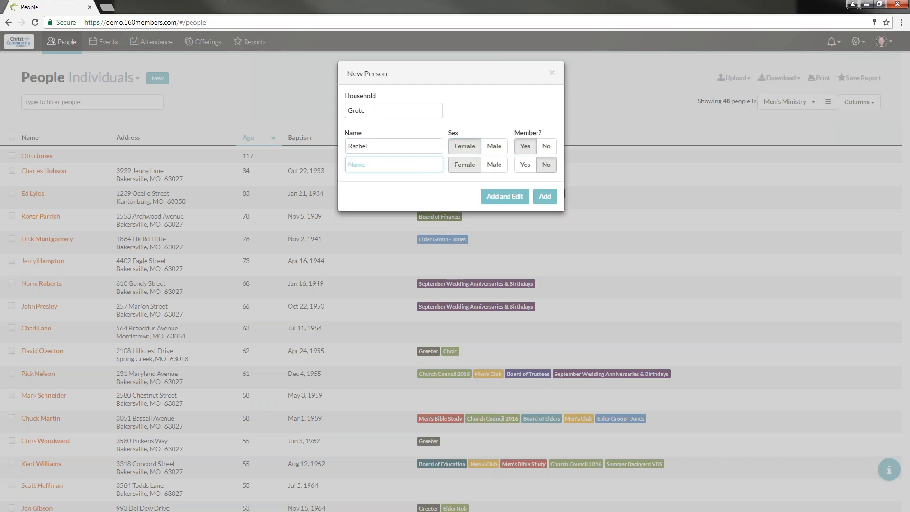
pyautogui.write('Brian')
pyautogui.click(495, 165)
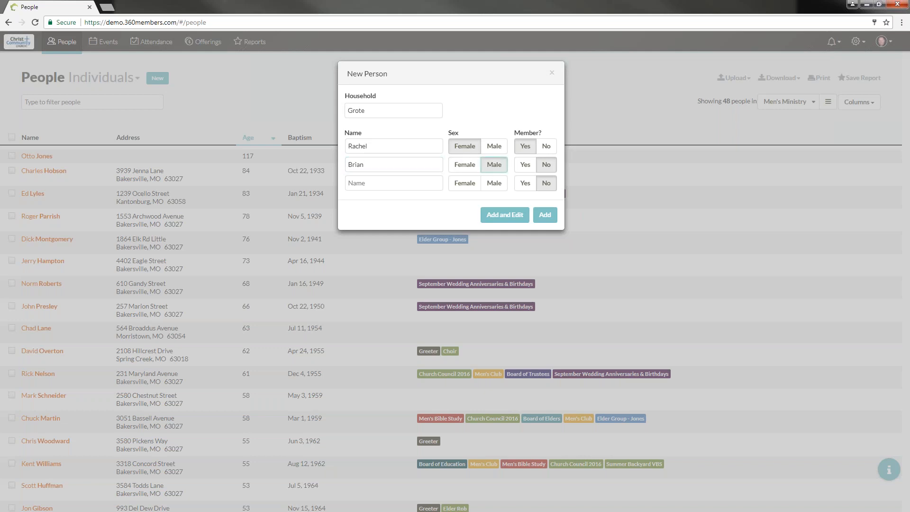
pyautogui.click(549, 167)
# - Add both people, then save the household's street, Saint Louis, MO and ZIP address
pyautogui.click(501, 222)
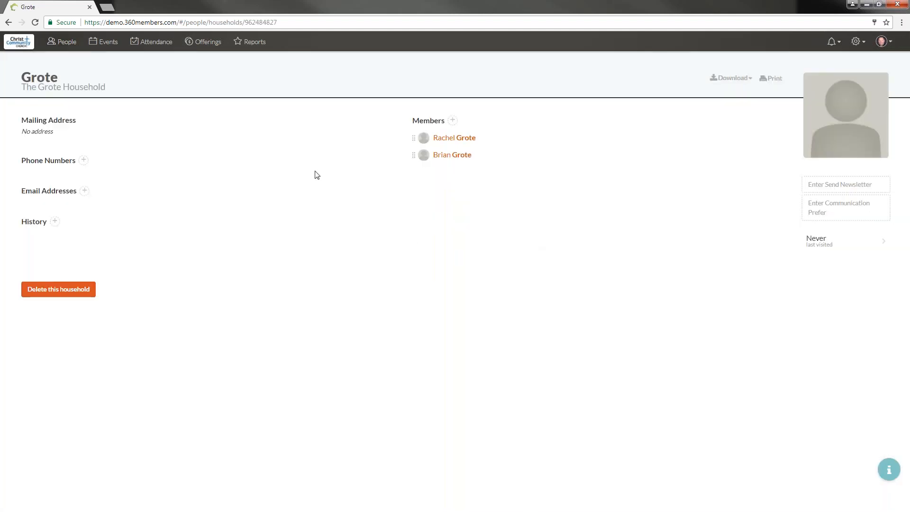
pyautogui.click(49, 136)
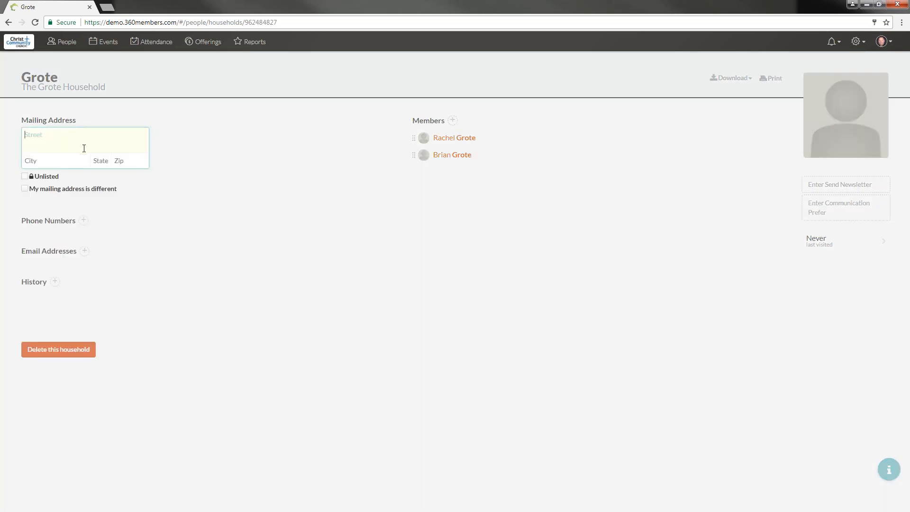
pyautogui.click(81, 163)
pyautogui.write('Saint Louis')
pyautogui.press('Tab')
pyautogui.write('MO')
pyautogui.press('Tab')
pyautogui.write('631')
pyautogui.press('BackSpace')
pyautogui.write('119')
pyautogui.press('Tab')
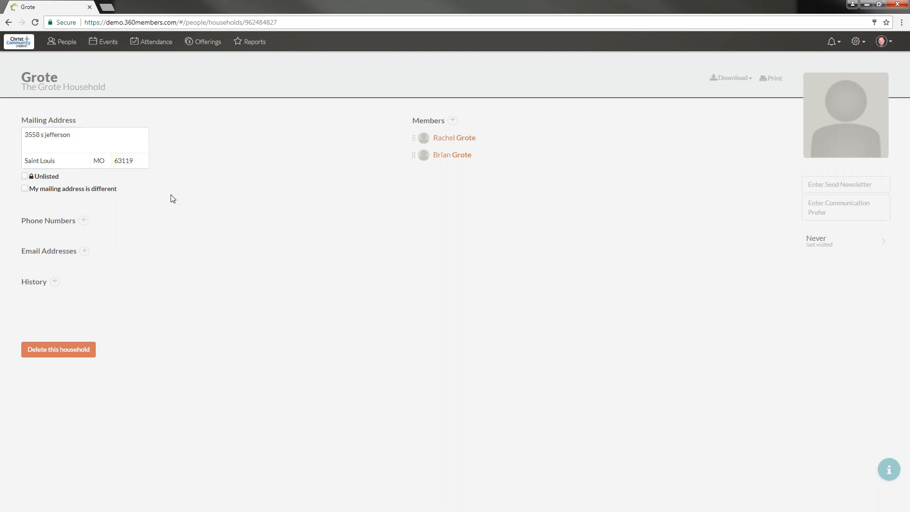
pyautogui.click(185, 200)
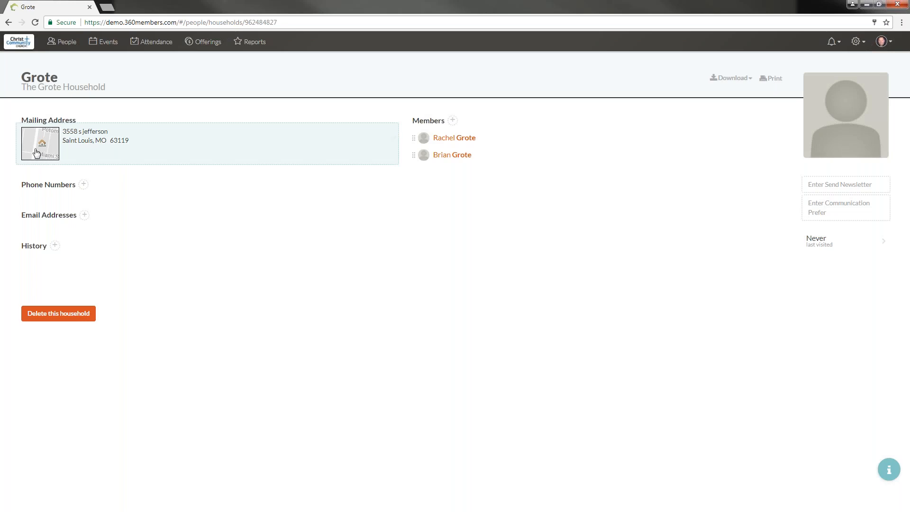
pyautogui.click(41, 149)
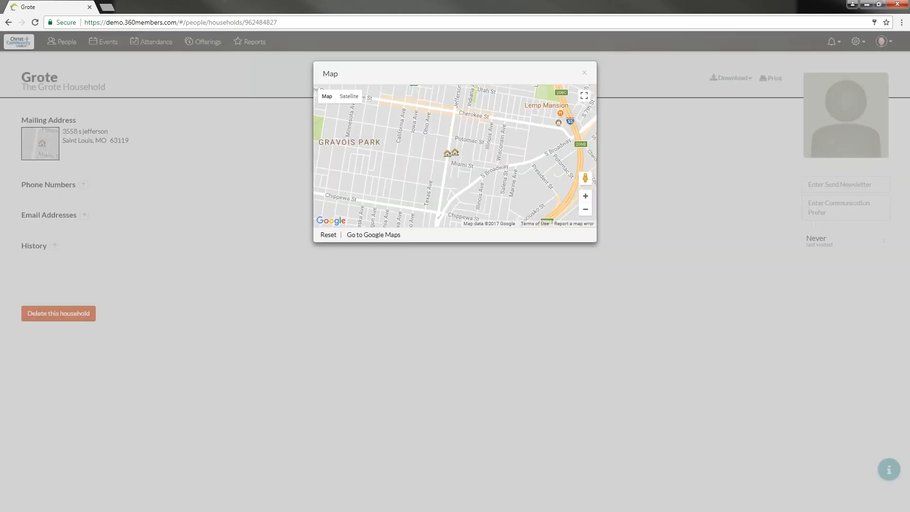
pyautogui.moveTo(448, 158)
pyautogui.scroll(-1, 496, 138)
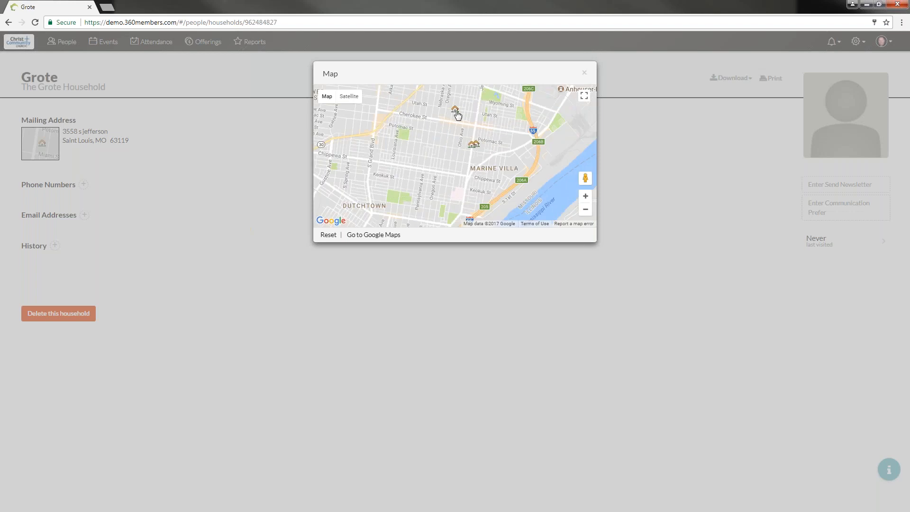
pyautogui.moveTo(454, 113)
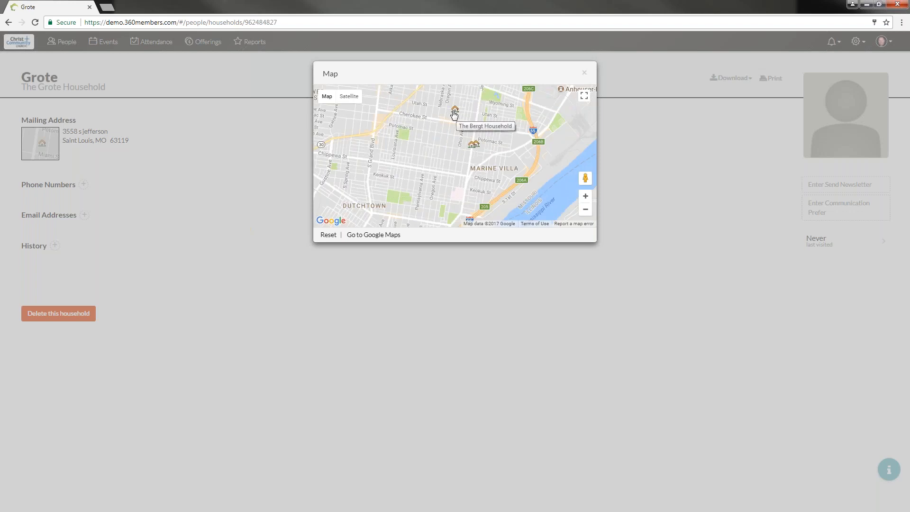
pyautogui.moveTo(462, 180); pyautogui.dragTo(454, 173)
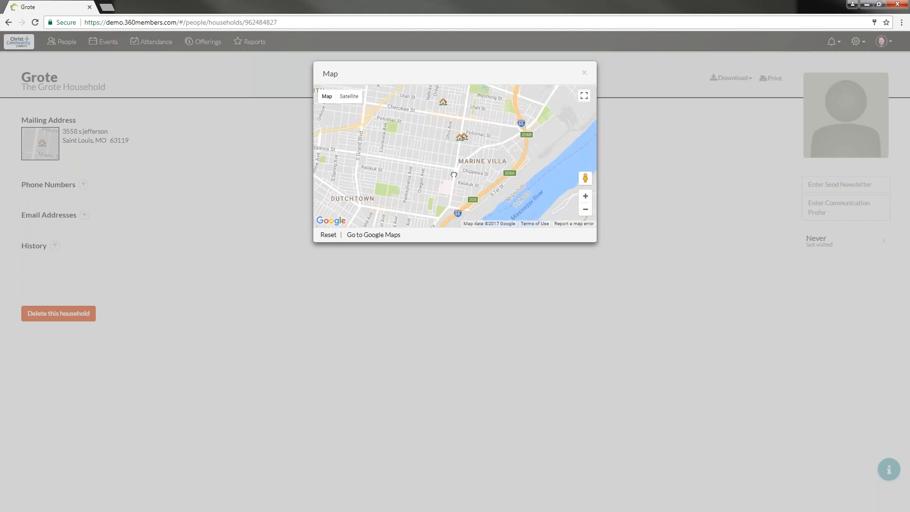
pyautogui.click(584, 73)
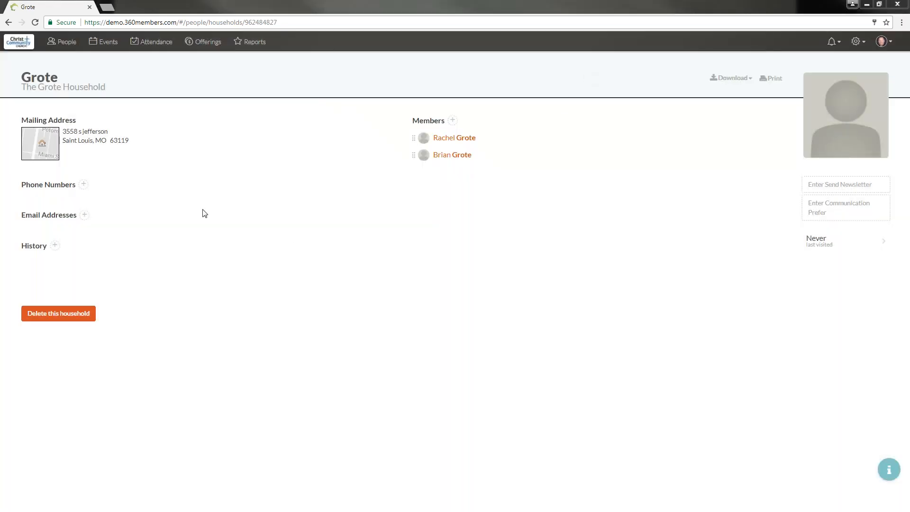
# - Save the household's phone number
pyautogui.click(83, 184)
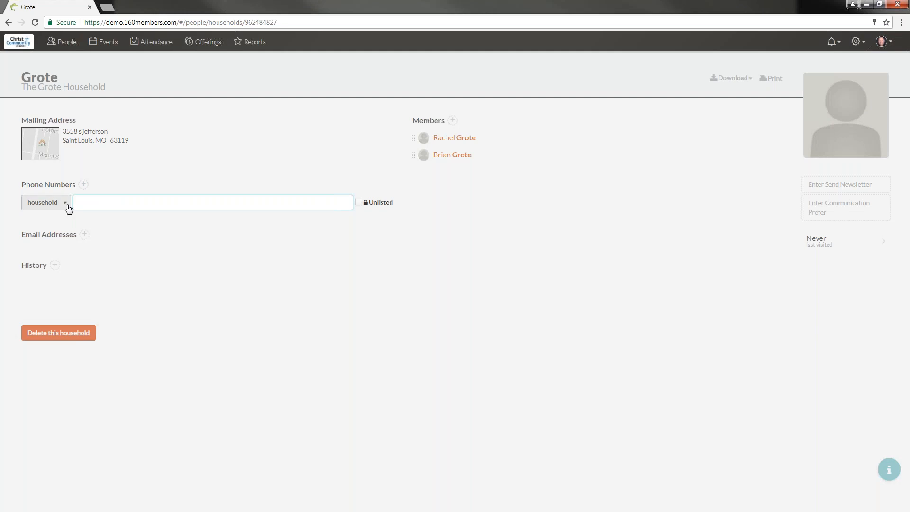
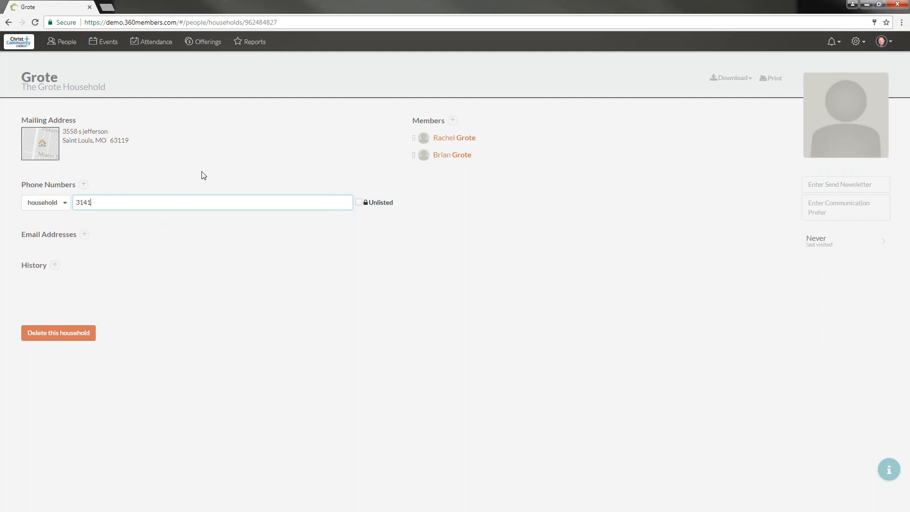
pyautogui.click(229, 222)
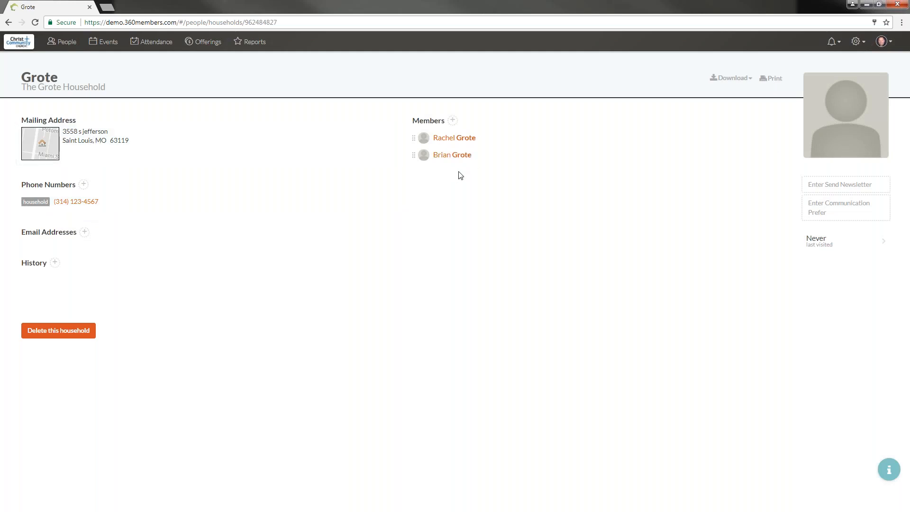
# - Add the household's yahoo.com e-mail address, fixing its typos before saving
pyautogui.click(84, 232)
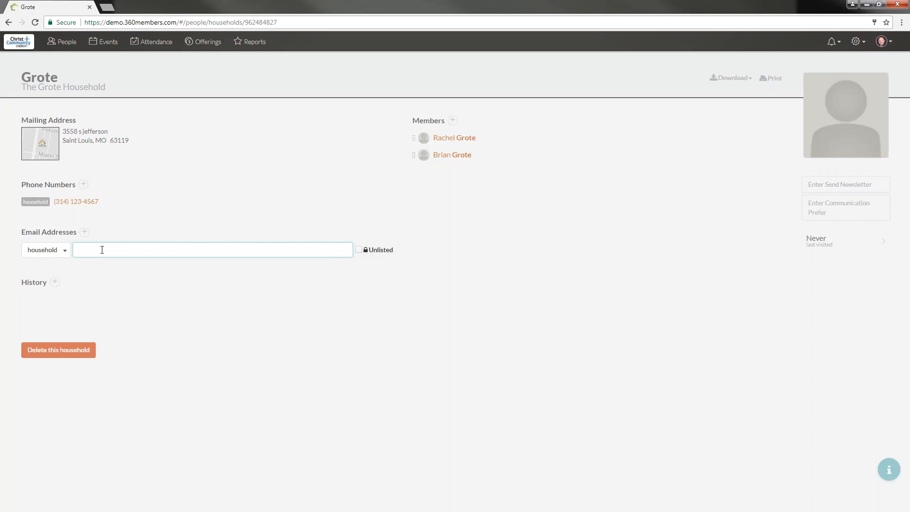
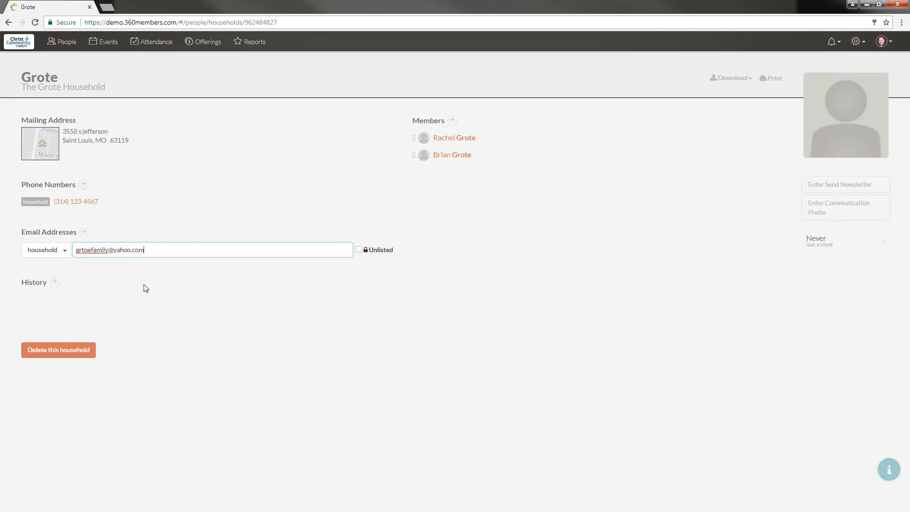
pyautogui.click(85, 250)
pyautogui.press('BackSpace')
pyautogui.press('Right')
pyautogui.write('t')
pyautogui.click(334, 277)
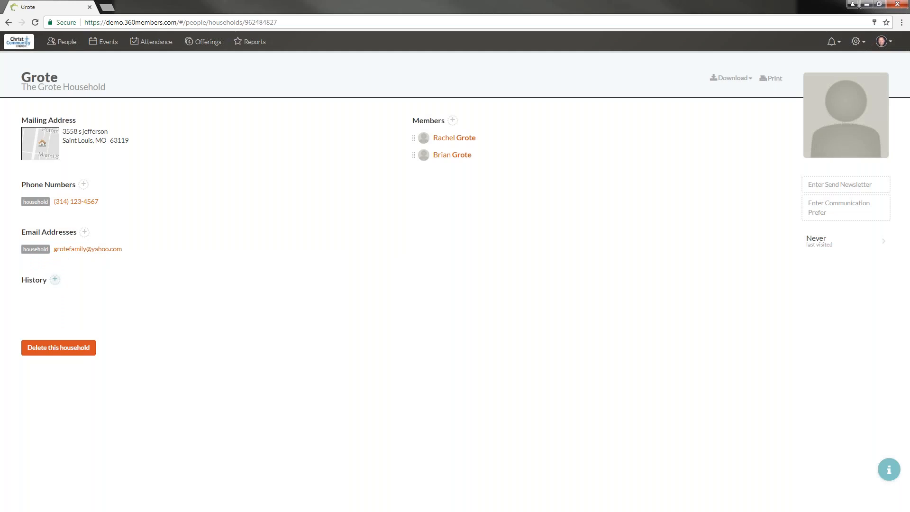
# - Write the household history note 'Transferred from Trinity.'
pyautogui.click(55, 279)
pyautogui.click(86, 281)
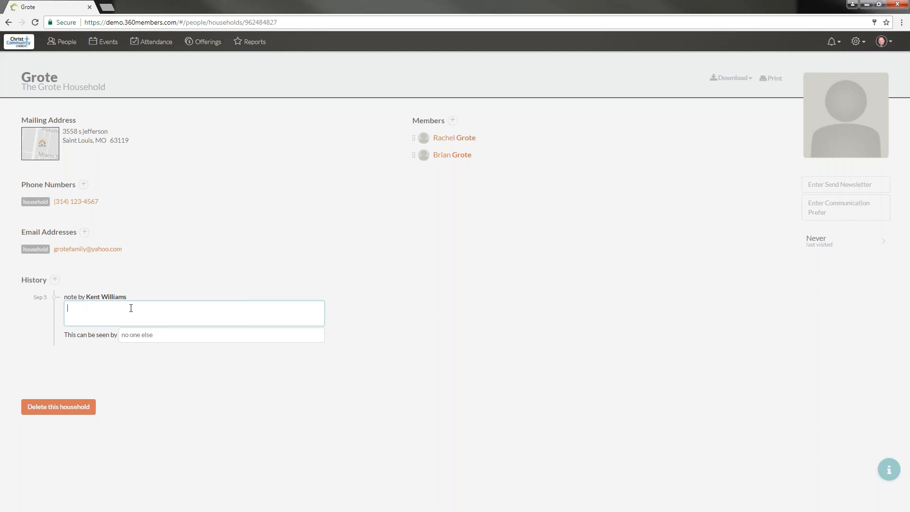
pyautogui.write('Transferred from Trinity')
pyautogui.press('BackSpace')
# - Limit the note's visibility to Pastor and Attendance Entry, then save it
pyautogui.click(150, 341)
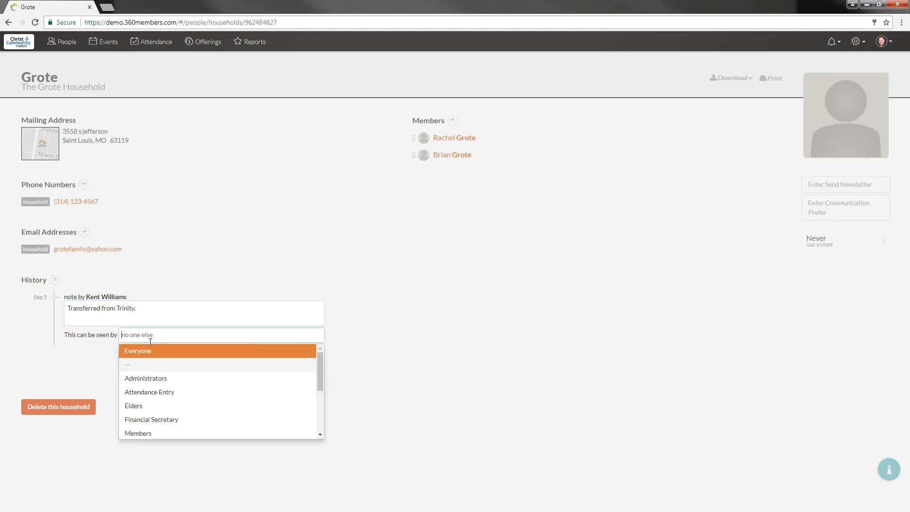
pyautogui.write('past')
pyautogui.click(186, 350)
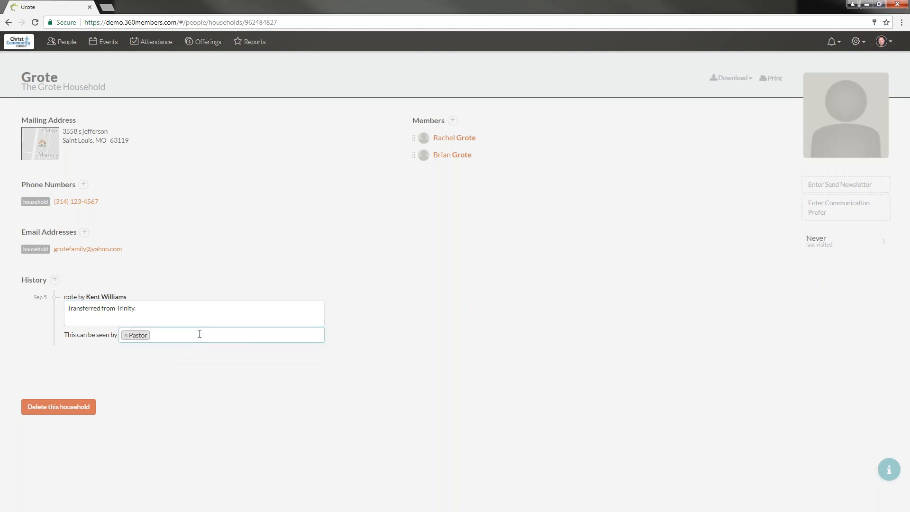
pyautogui.write('At')
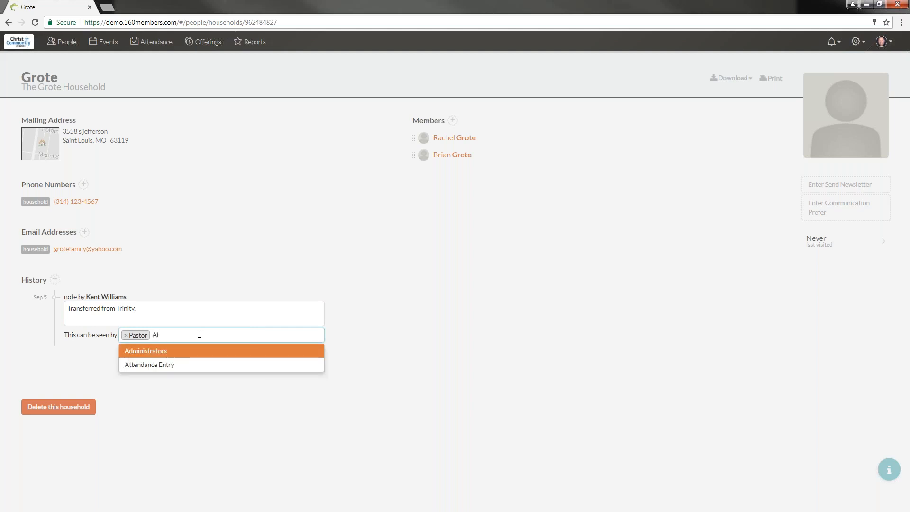
pyautogui.click(173, 373)
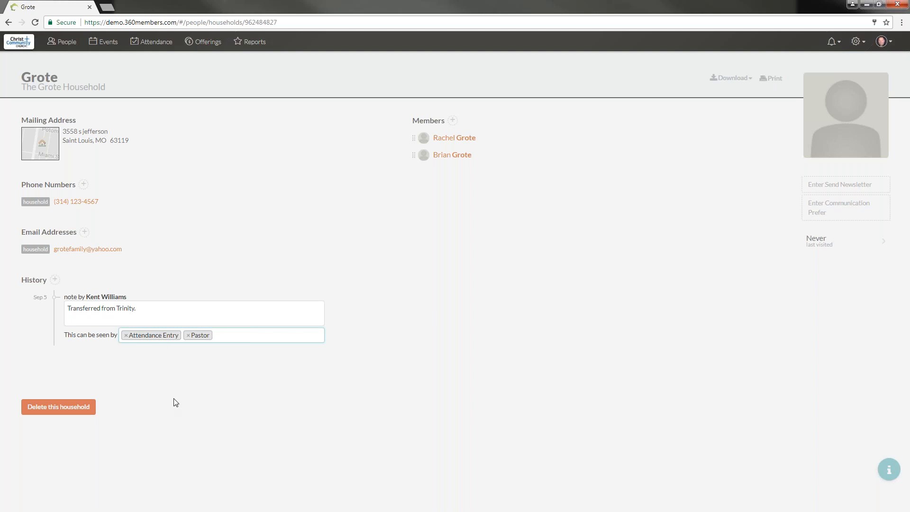
pyautogui.click(193, 265)
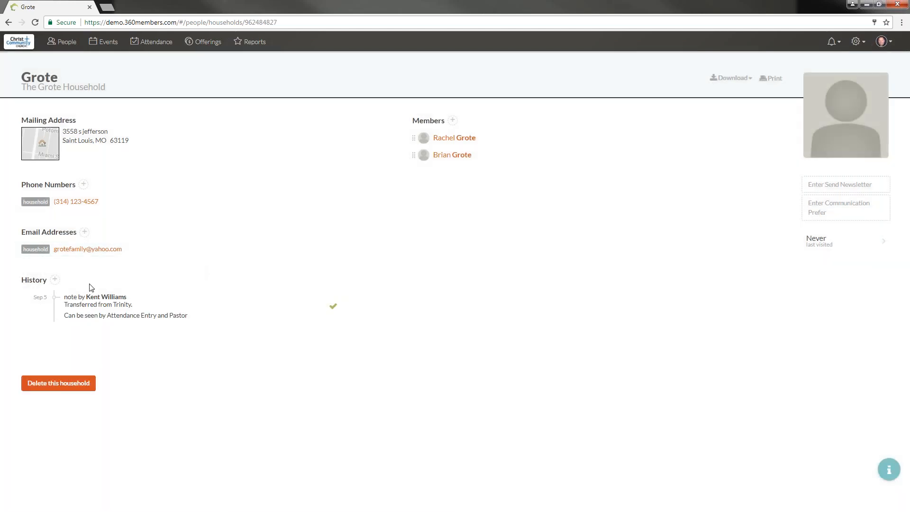
# - Add a pastoral visit entry marked Counseling to the household history
pyautogui.moveTo(55, 280)
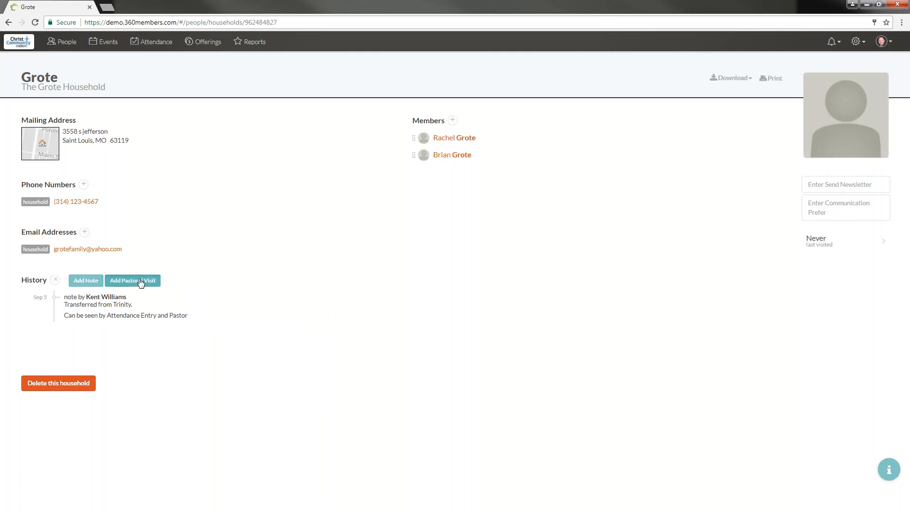
pyautogui.click(150, 282)
pyautogui.click(180, 318)
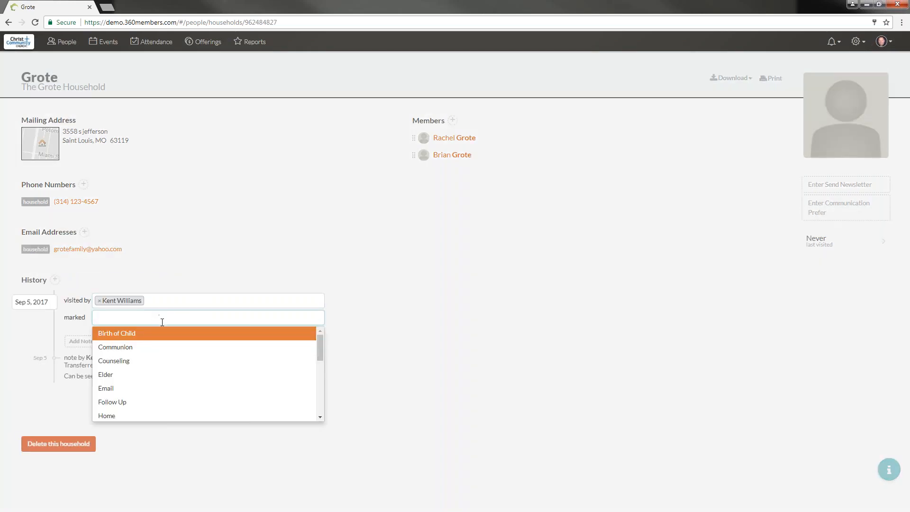
pyautogui.click(148, 361)
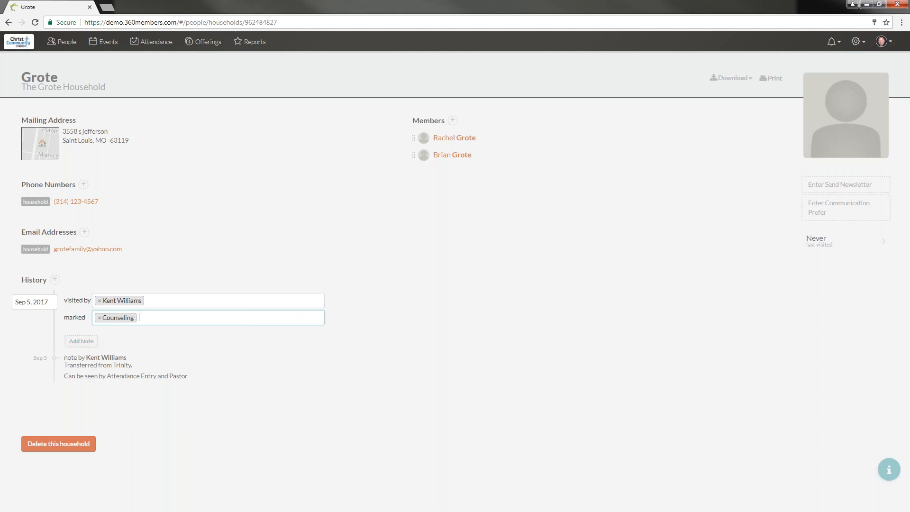
pyautogui.click(450, 340)
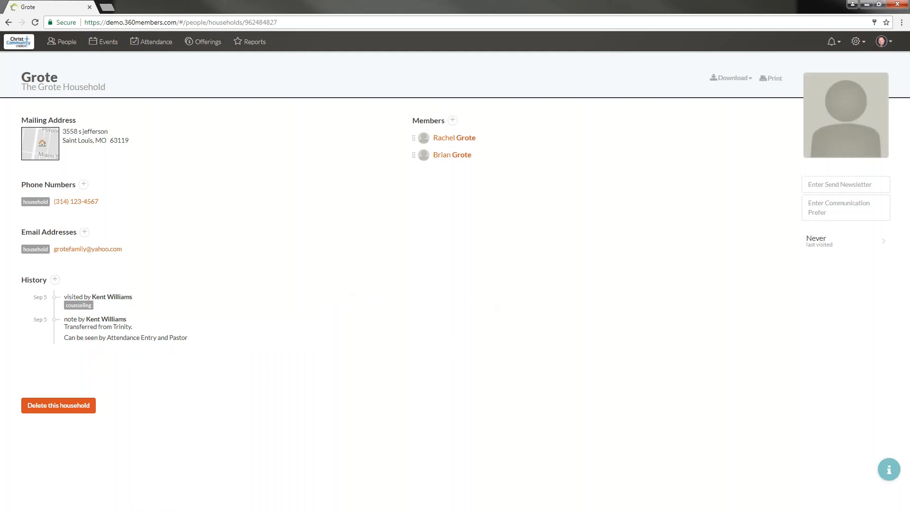
# - Upload the couple's photo from the Desktop as the household picture
pyautogui.click(837, 139)
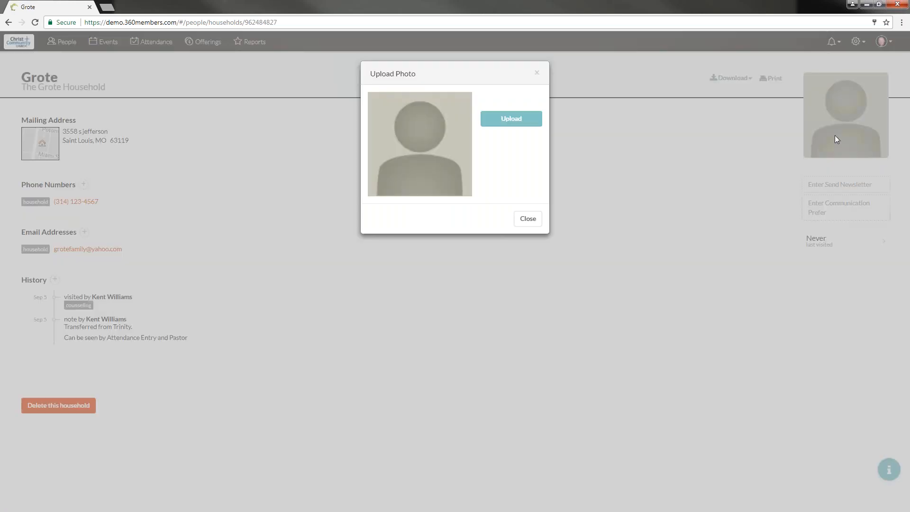
pyautogui.click(514, 118)
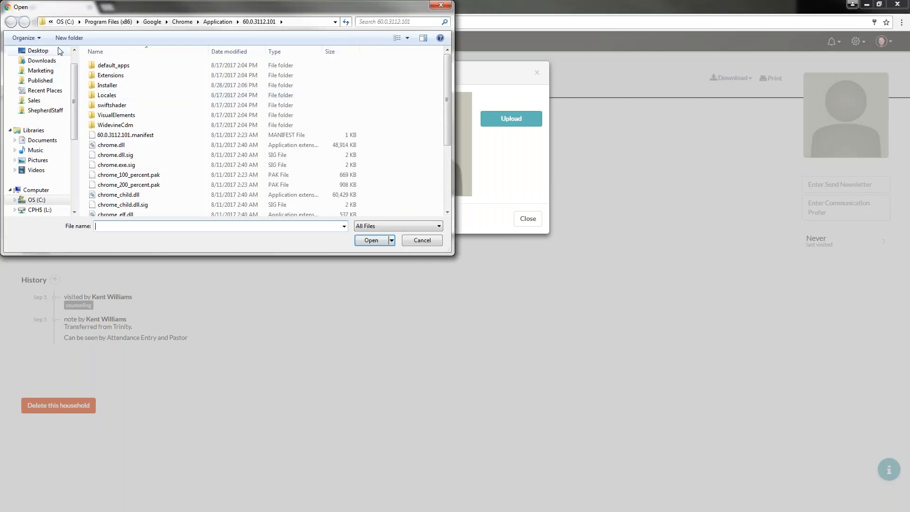
pyautogui.click(58, 51)
pyautogui.doubleClick(254, 155)
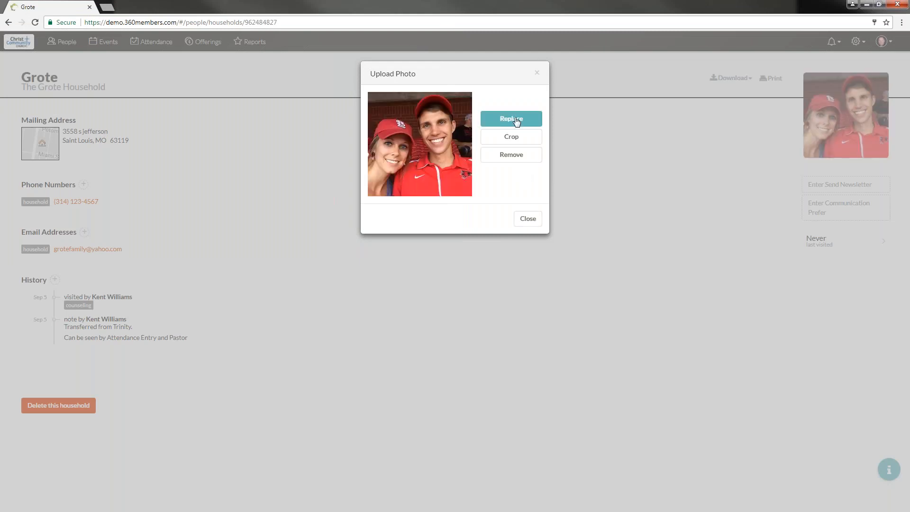
pyautogui.click(522, 218)
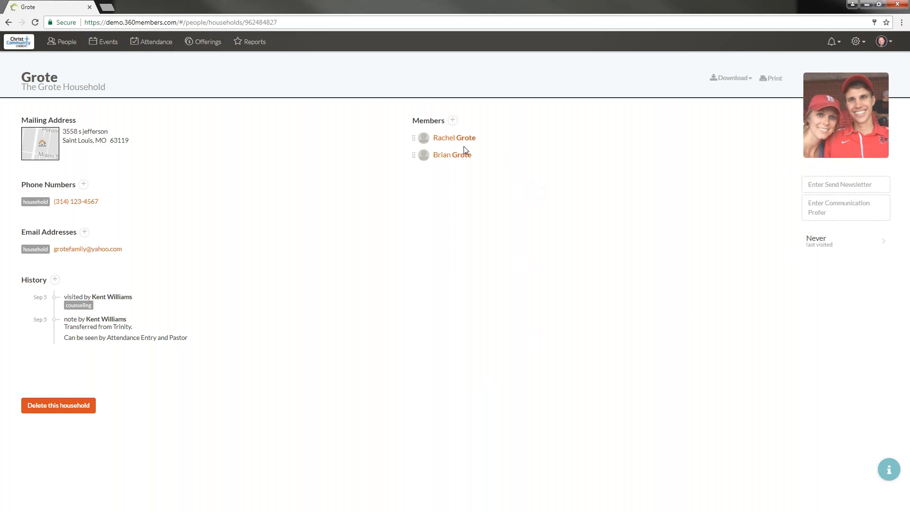
# - Open the female member's profile and save a new cell-type phone number on it
pyautogui.click(454, 138)
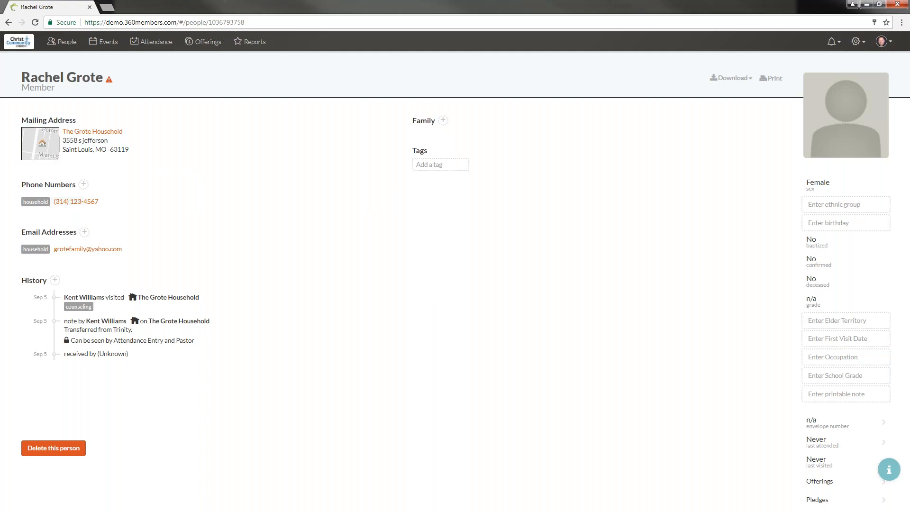
pyautogui.click(83, 185)
pyautogui.click(39, 216)
pyautogui.click(32, 259)
pyautogui.click(76, 216)
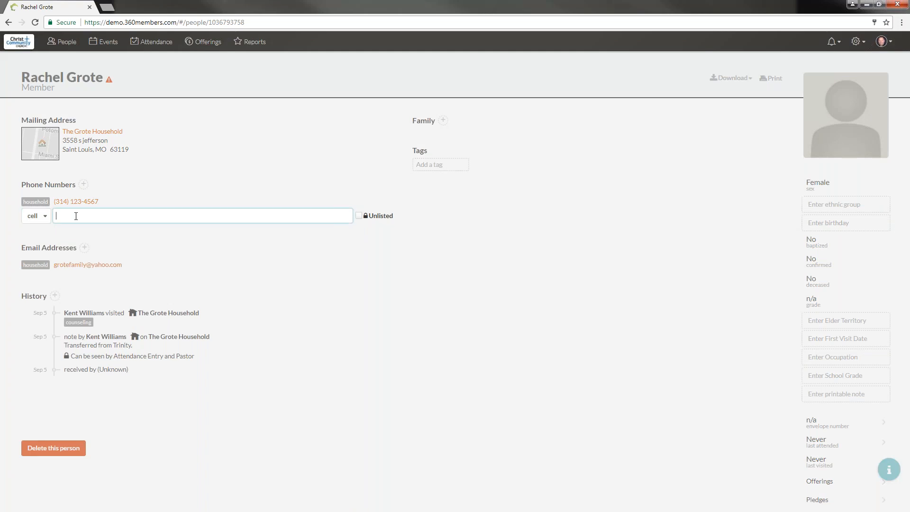
pyautogui.click(389, 271)
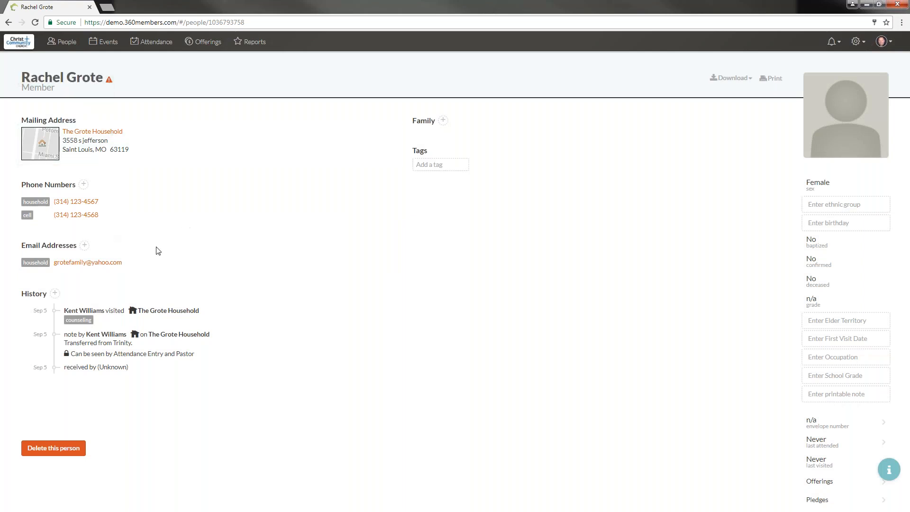
pyautogui.moveTo(112, 82)
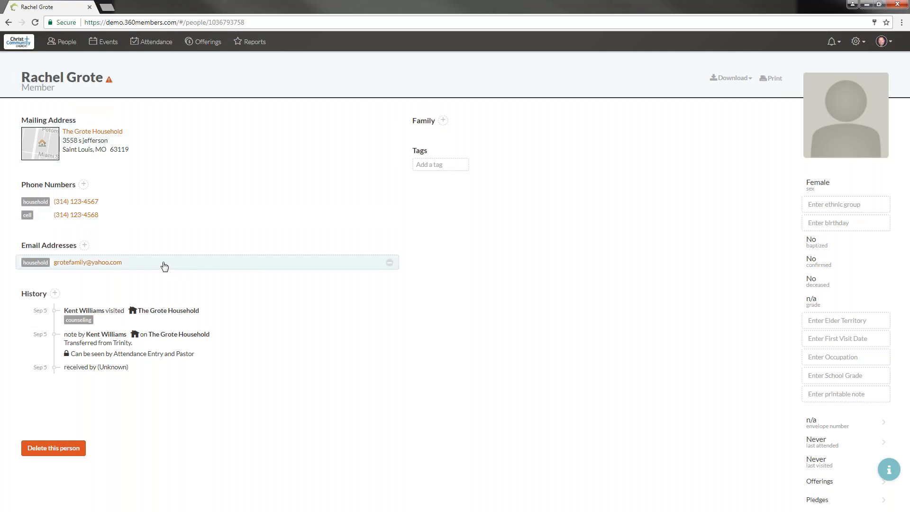
# - Add a work-type e-mail address to her profile, correcting one typo before saving
pyautogui.click(84, 245)
pyautogui.click(42, 277)
pyautogui.click(34, 319)
pyautogui.click(83, 280)
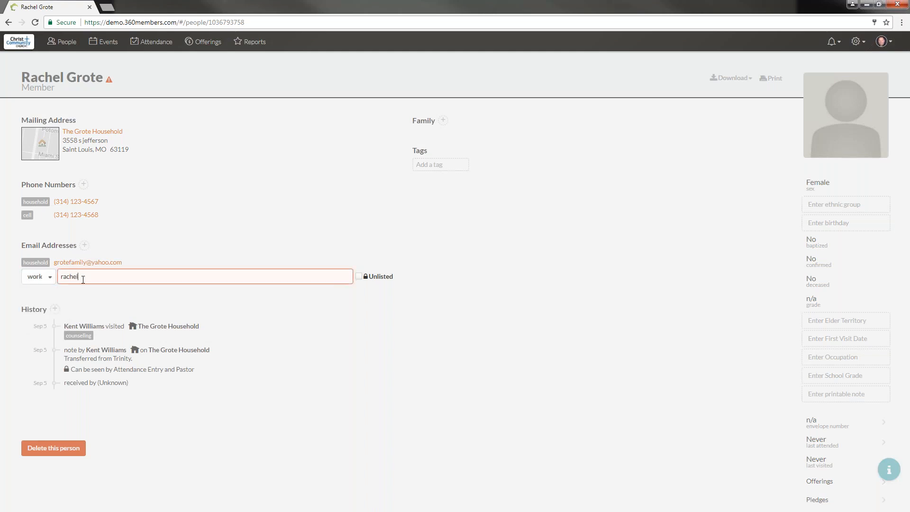
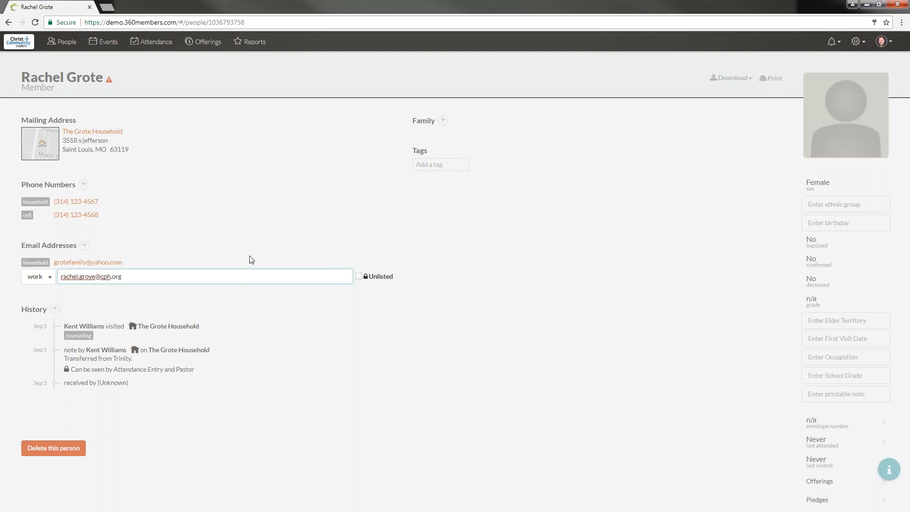
pyautogui.click(152, 260)
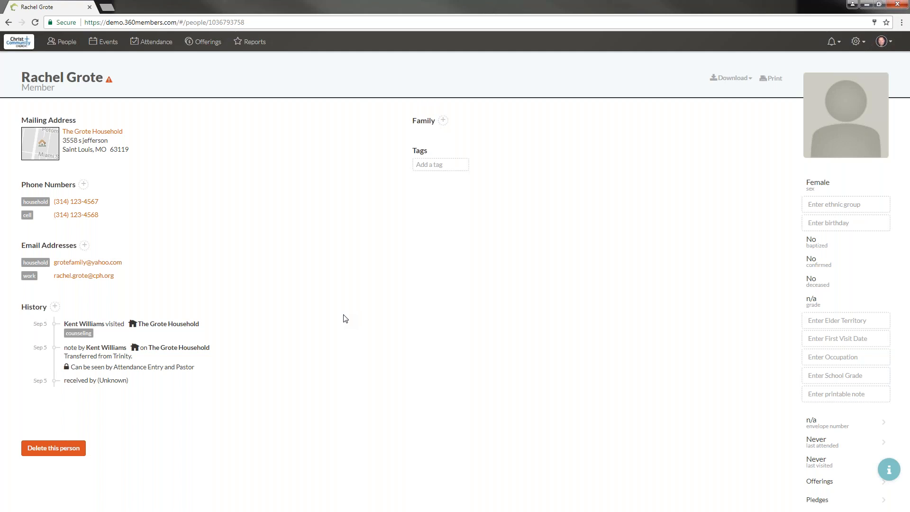
# - Add the husband to her Family as Spouse, then cancel an extra family entry
pyautogui.click(443, 123)
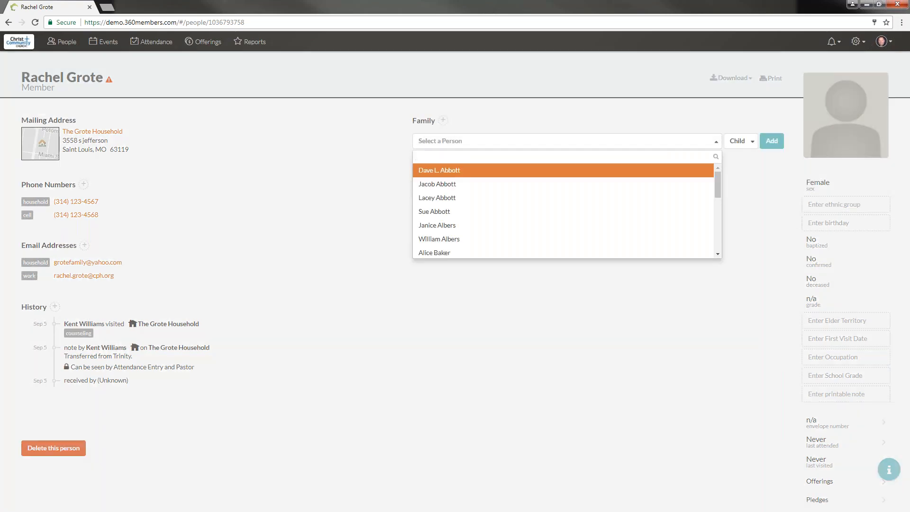
pyautogui.write('G')
pyautogui.press('BackSpace')
pyautogui.write('Brian')
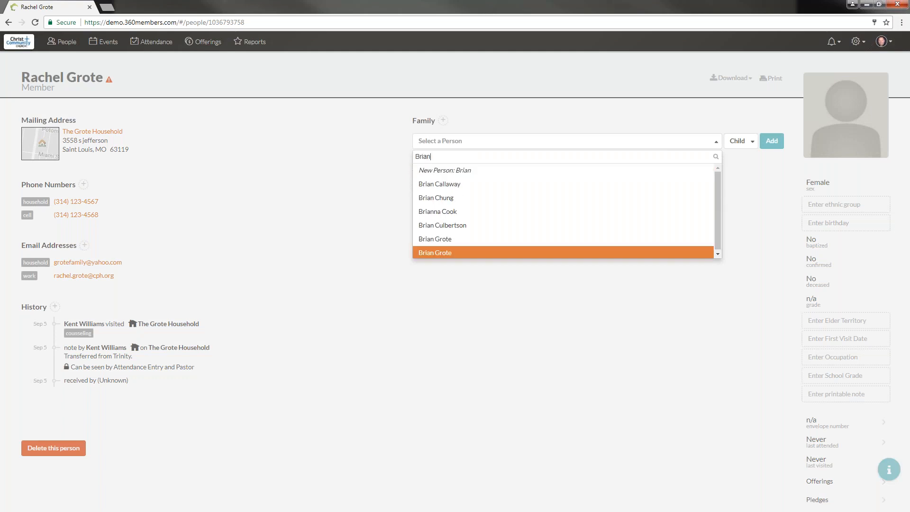
pyautogui.click(452, 255)
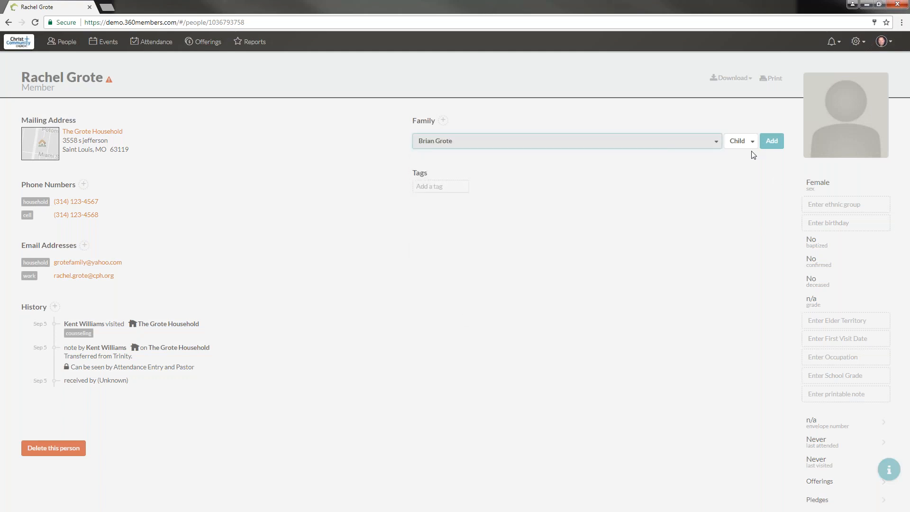
pyautogui.click(743, 142)
pyautogui.click(745, 187)
pyautogui.click(772, 140)
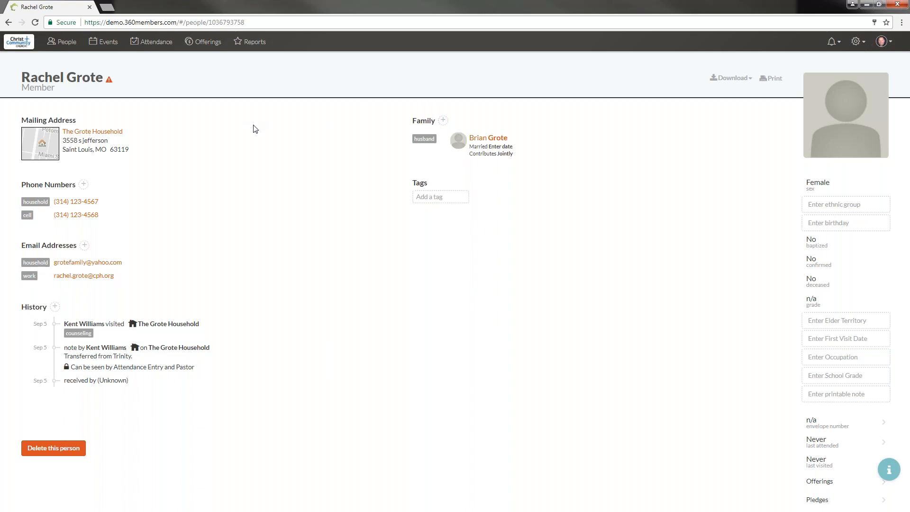
pyautogui.click(443, 120)
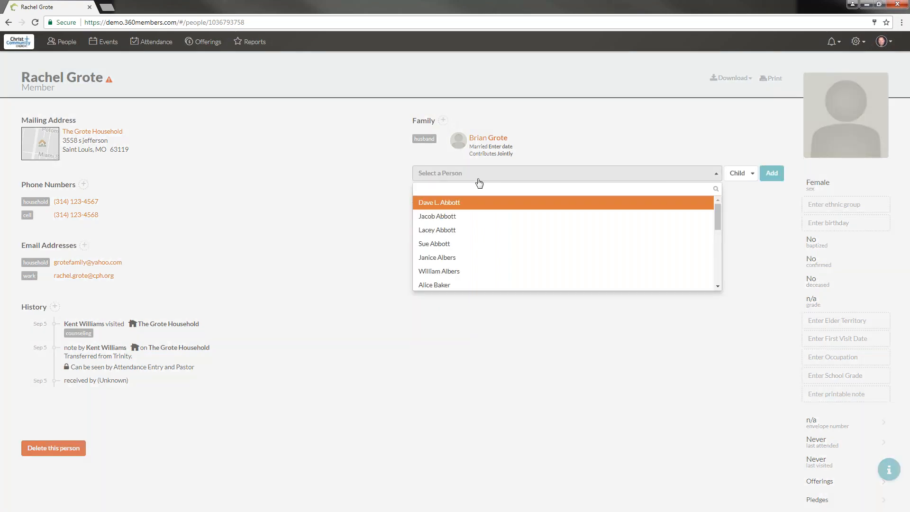
pyautogui.click(560, 135)
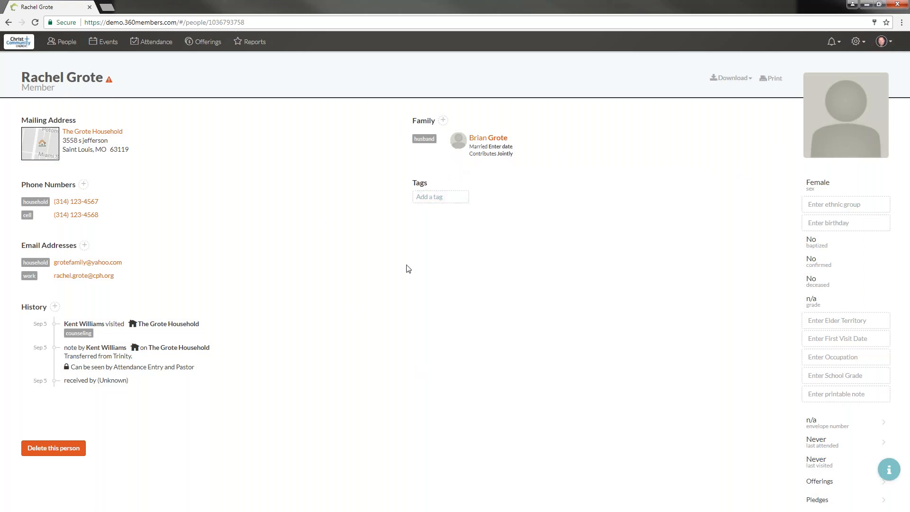
# - Upload her portrait image from the Desktop as the member's profile photo
pyautogui.click(843, 126)
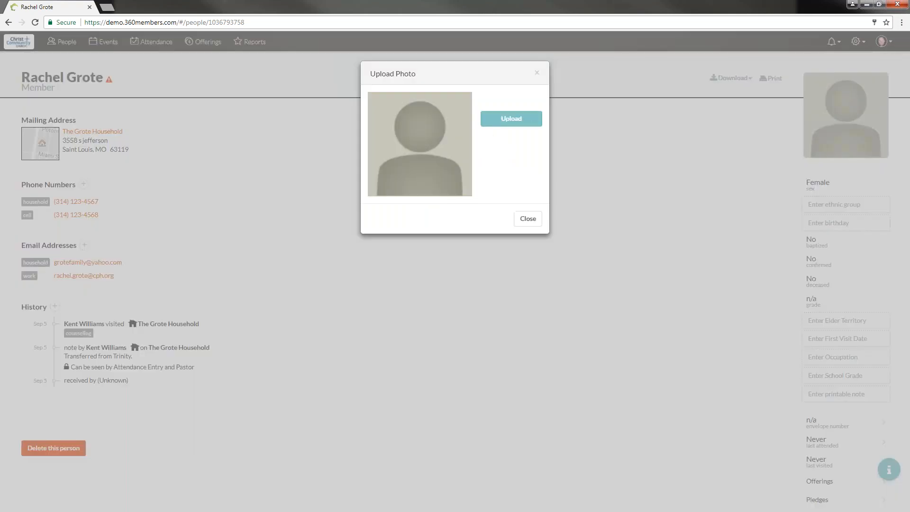
pyautogui.click(504, 118)
pyautogui.doubleClick(228, 173)
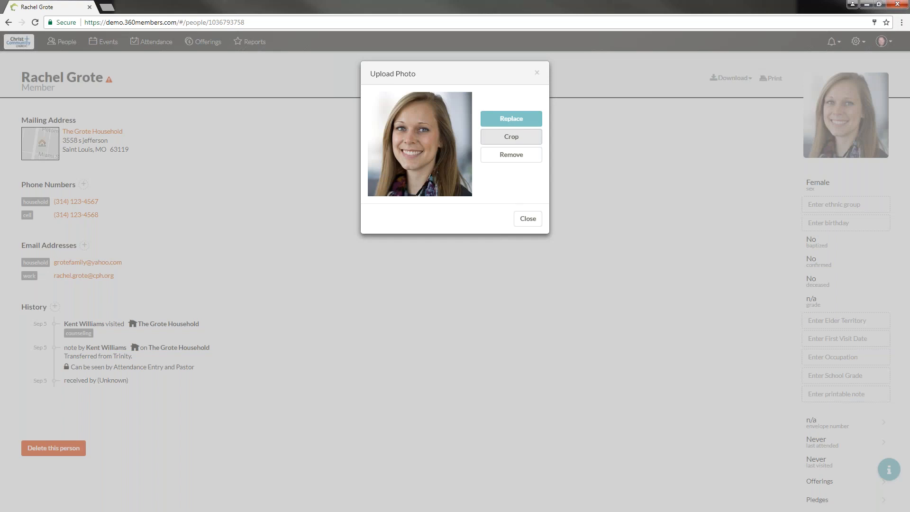
pyautogui.click(528, 219)
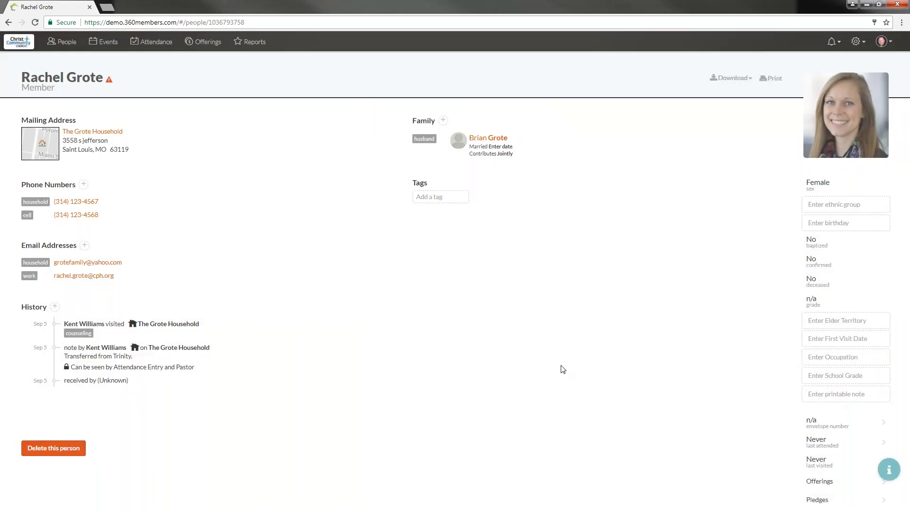
# - Add the VBS Crafts, Altar Guild and Church Musician tags from the tag suggestions
pyautogui.click(447, 202)
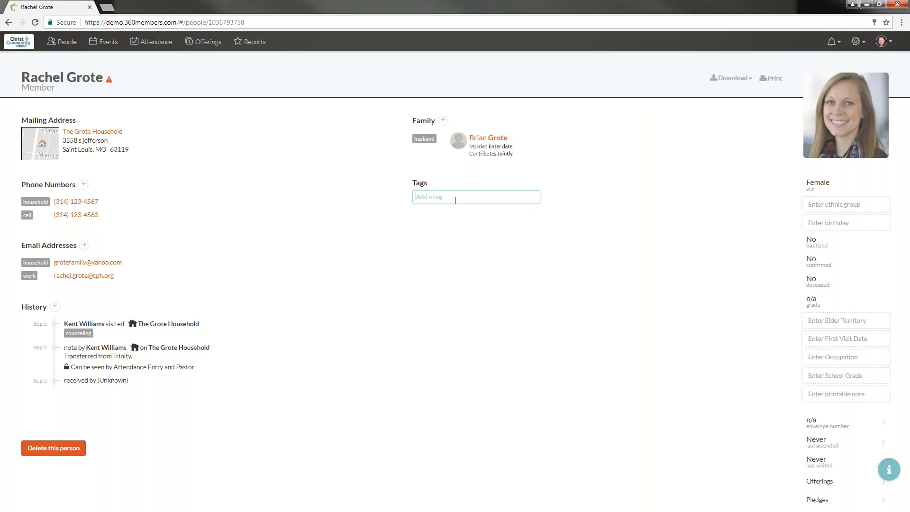
pyautogui.write('vbs')
pyautogui.click(455, 230)
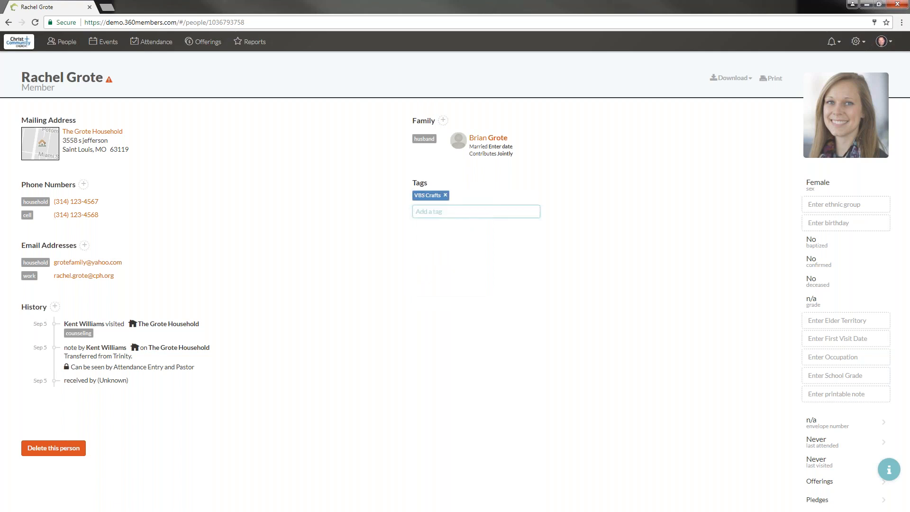
pyautogui.write('A')
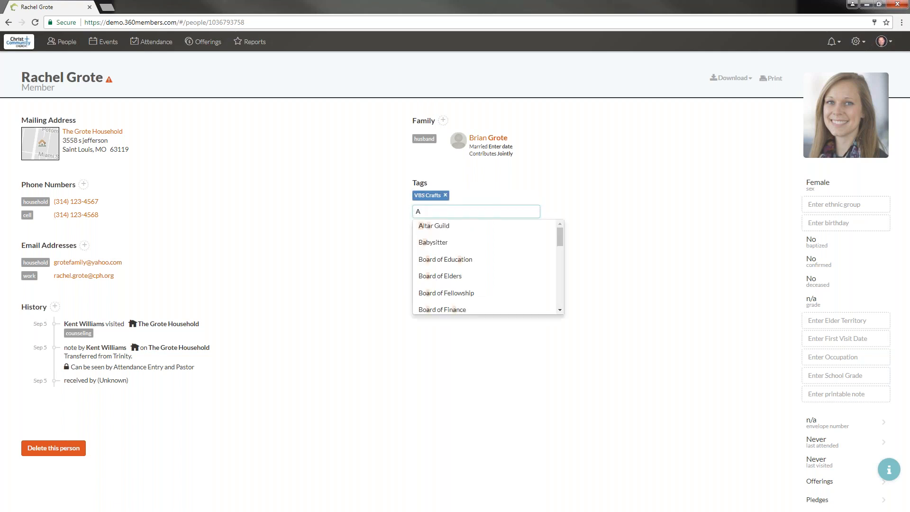
pyautogui.click(443, 230)
pyautogui.write('Mus')
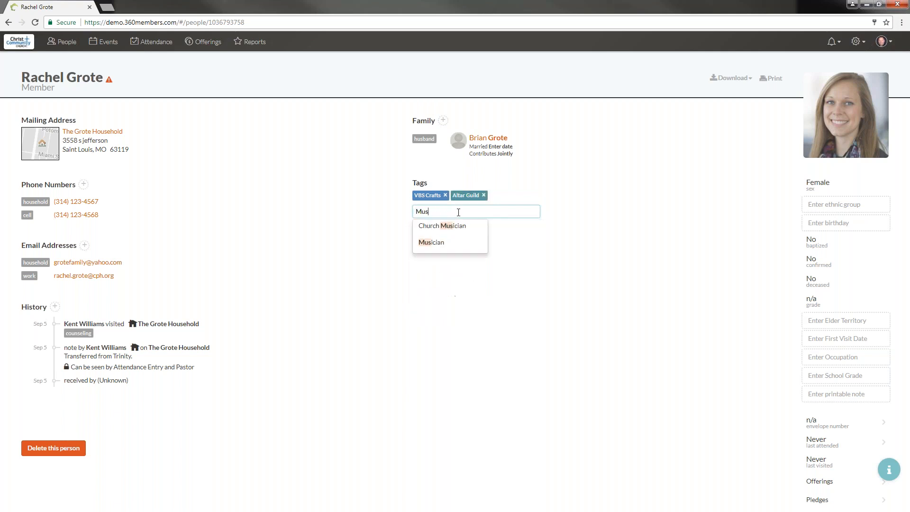
pyautogui.click(463, 228)
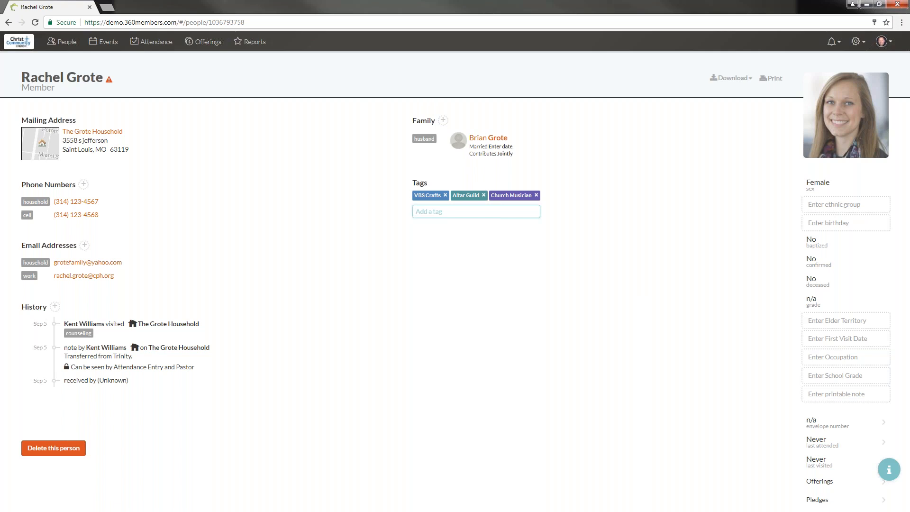
pyautogui.click(597, 280)
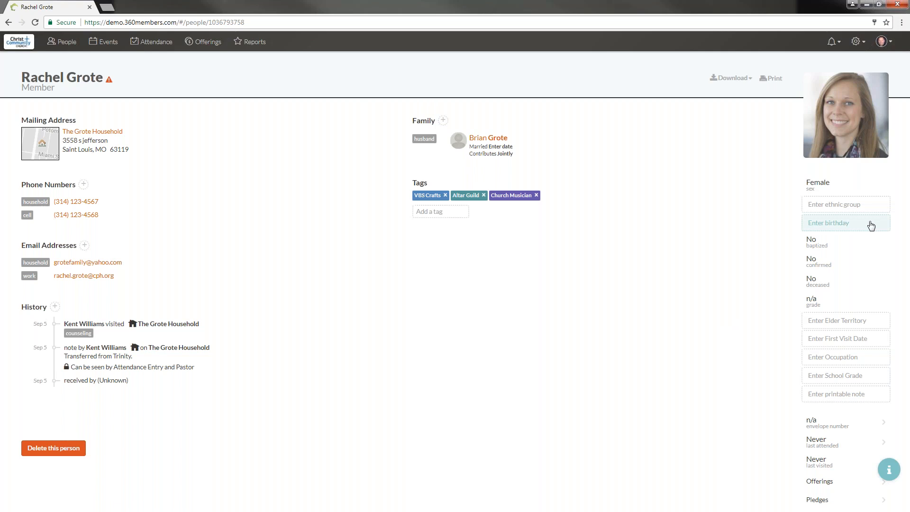
# - Save her birthday as 2017 and record a baptism in March 2002, ticking Baptized
pyautogui.click(844, 225)
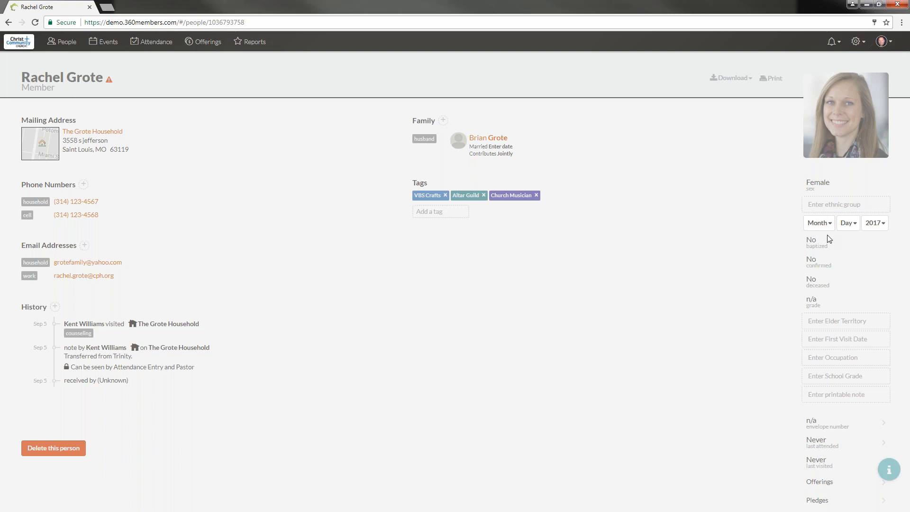
pyautogui.click(814, 247)
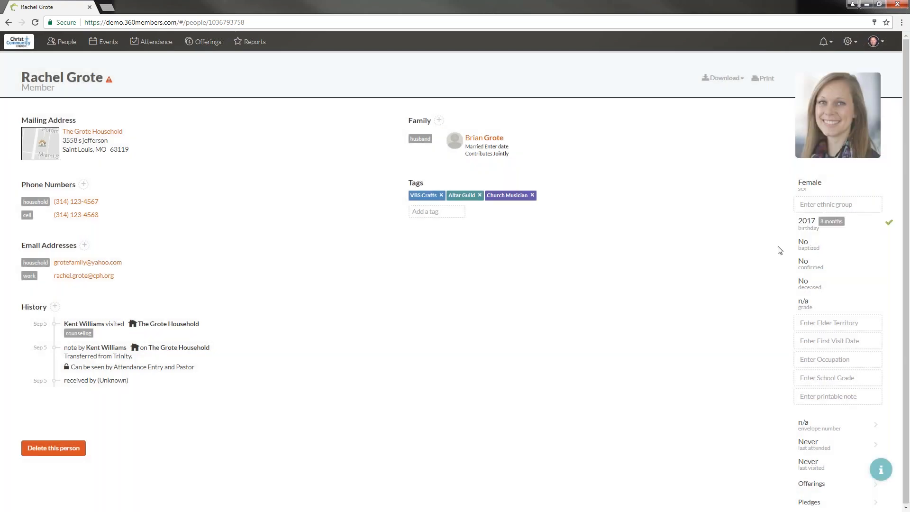
pyautogui.click(804, 249)
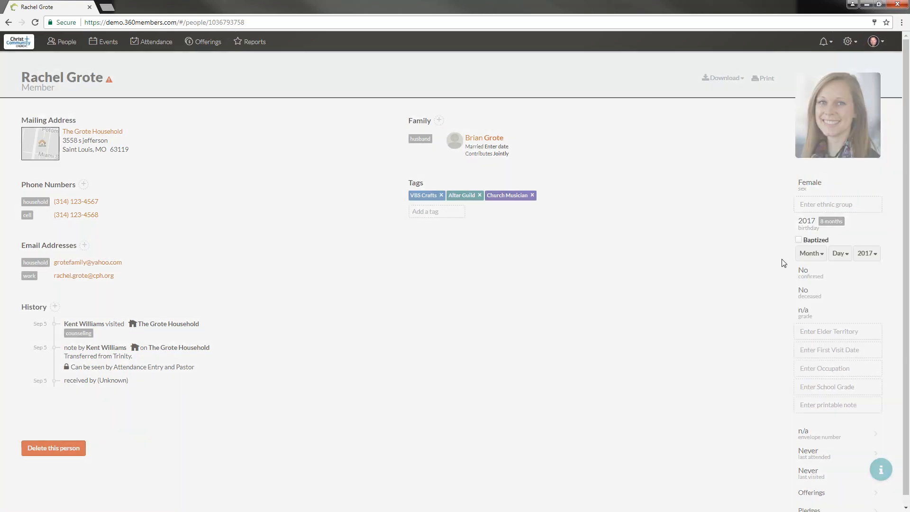
pyautogui.click(799, 241)
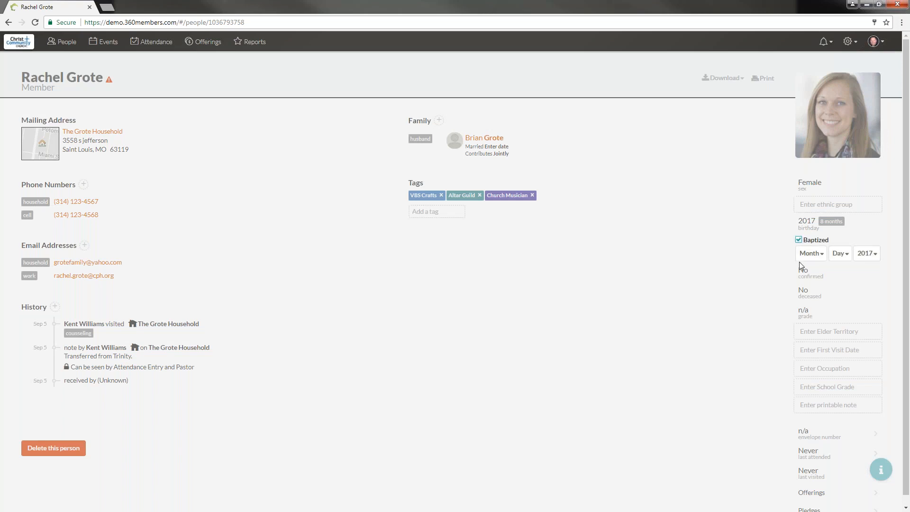
pyautogui.click(808, 254)
pyautogui.click(812, 324)
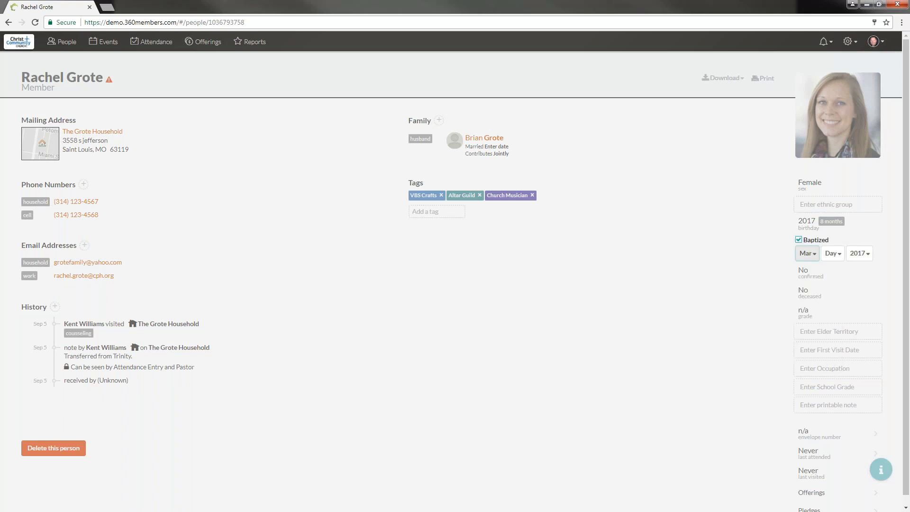
pyautogui.click(859, 253)
pyautogui.scroll(-5, 842, 322)
pyautogui.click(837, 320)
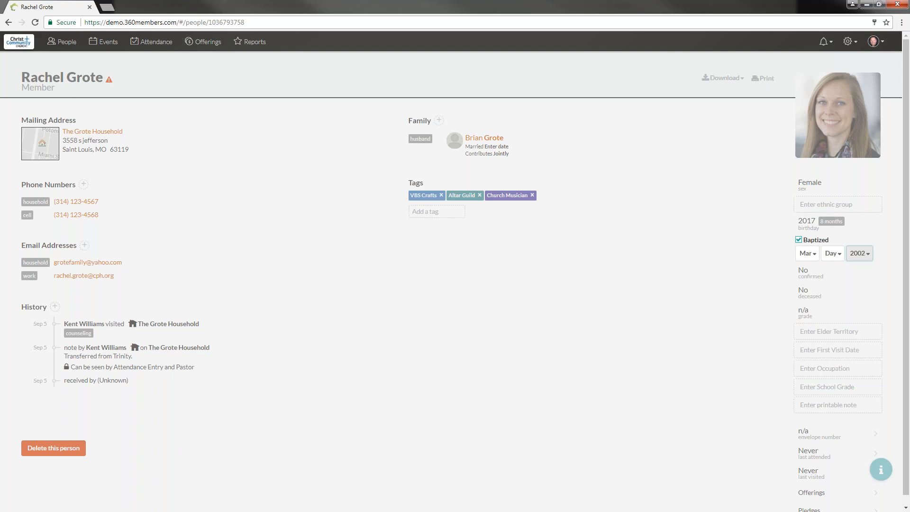
pyautogui.click(707, 291)
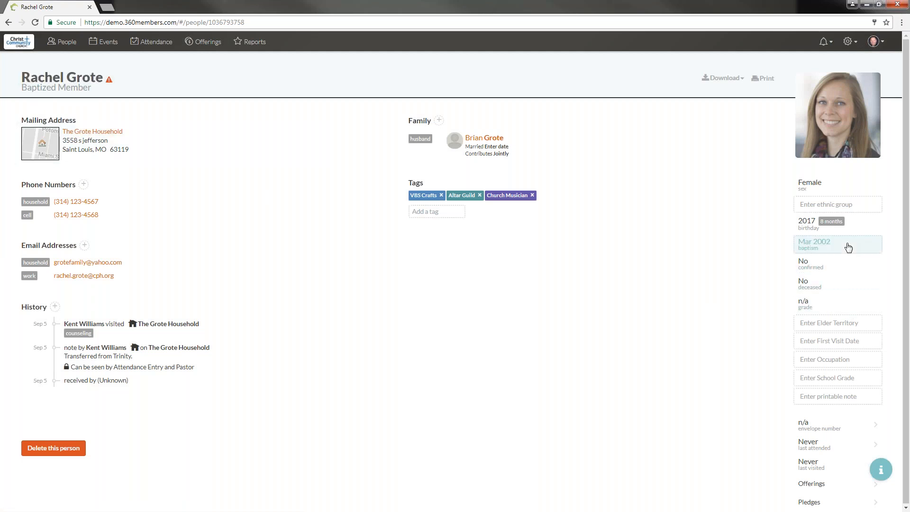
# - Record a confirmation in August 1980, ticking Confirmed
pyautogui.click(847, 262)
pyautogui.click(819, 260)
pyautogui.click(812, 273)
pyautogui.scroll(-1, 819, 363)
pyautogui.click(819, 364)
pyautogui.click(860, 274)
pyautogui.scroll(-8, 853, 356)
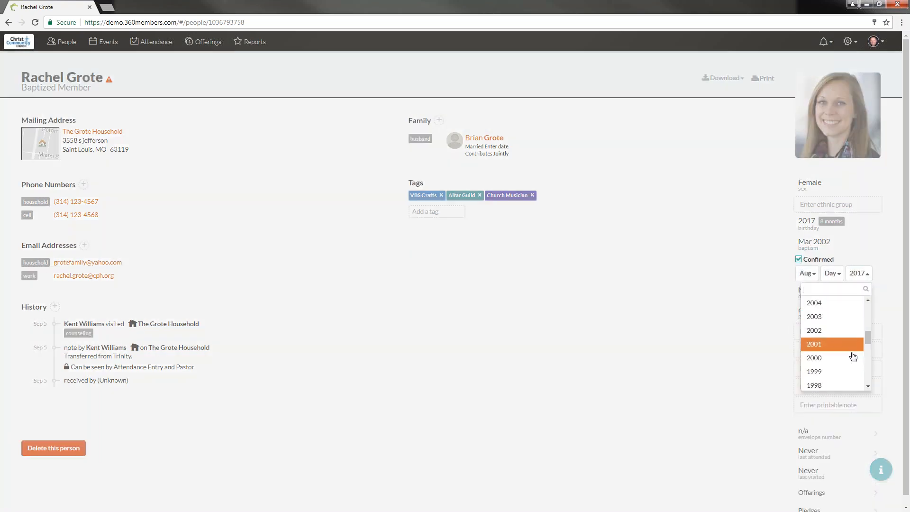
pyautogui.scroll(-3, 828, 361)
pyautogui.click(829, 361)
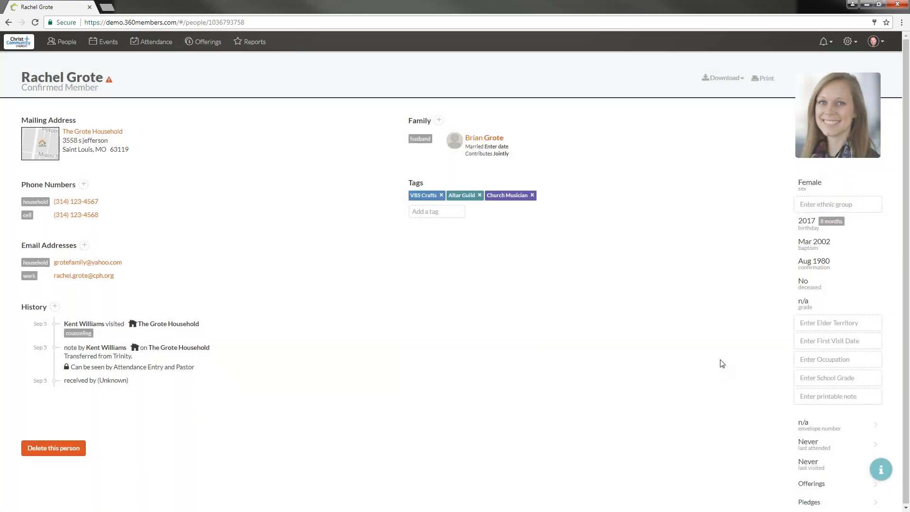
pyautogui.click(723, 365)
# - Open the deceased status editor and tick Deceased, then untick it again
pyautogui.click(808, 288)
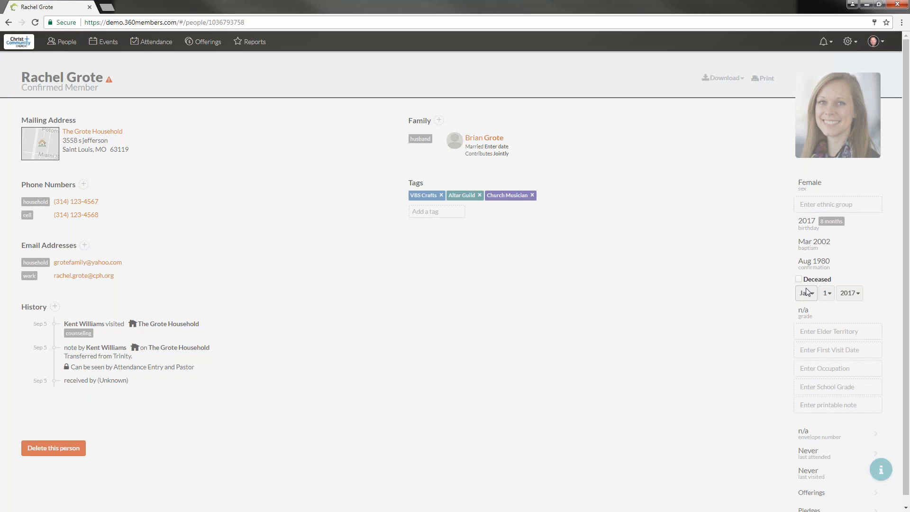
pyautogui.click(801, 279)
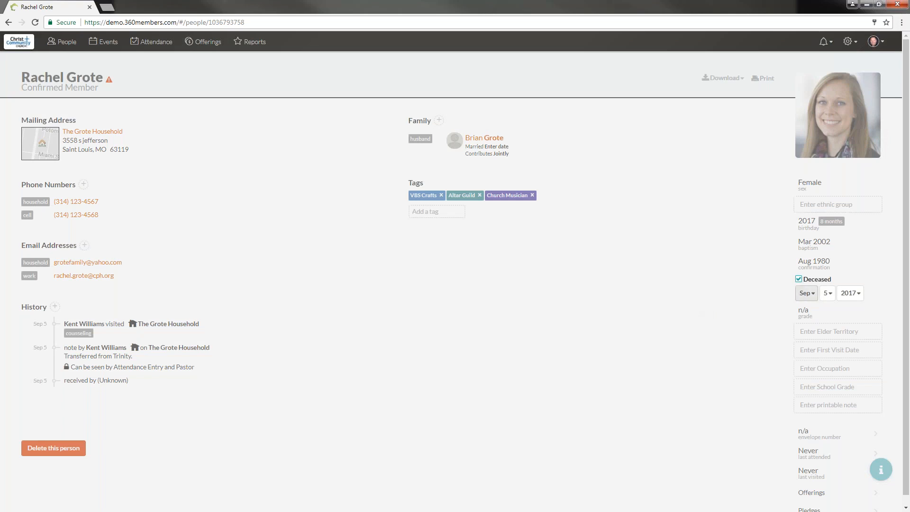
pyautogui.click(805, 282)
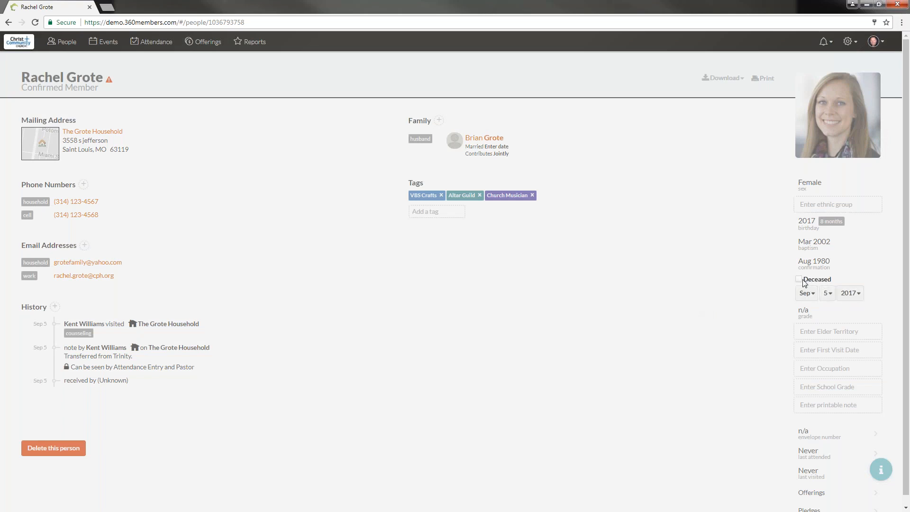
# - Close the deceased editor leaving it at No, and assign Elder Smith as her elder territory
pyautogui.click(709, 323)
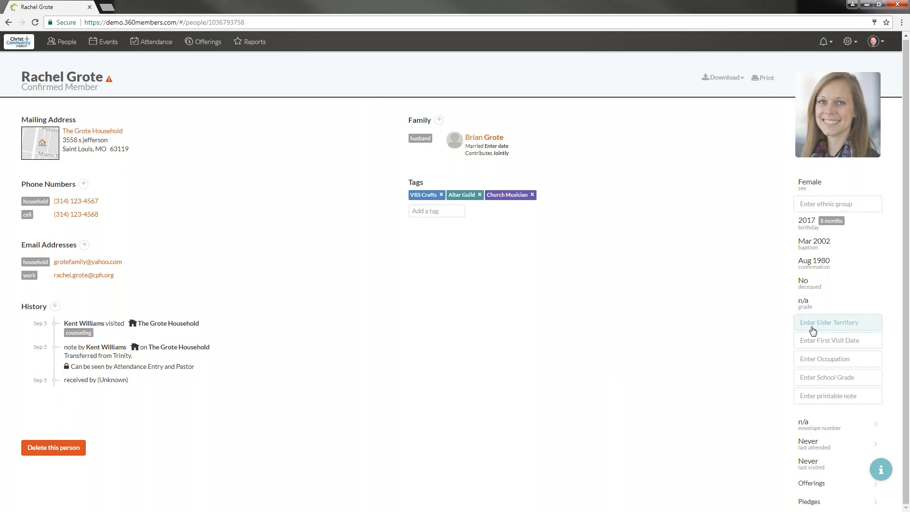
pyautogui.click(862, 334)
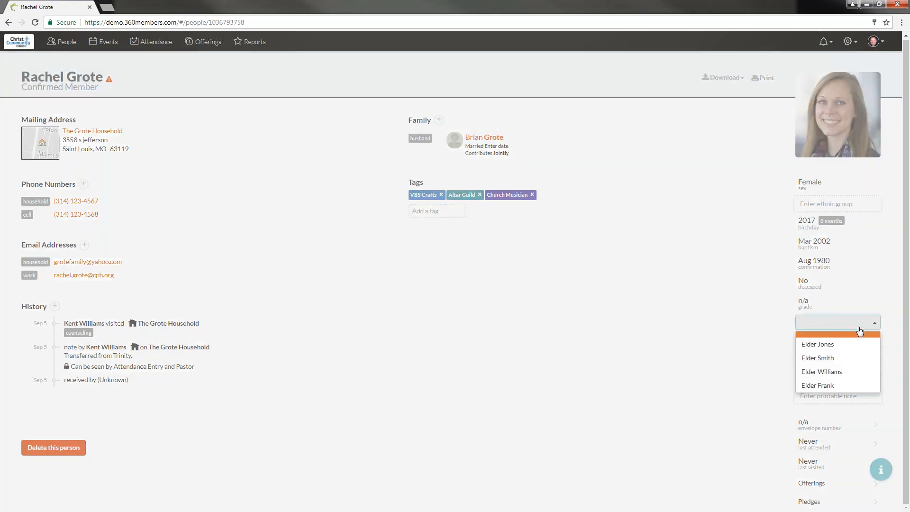
pyautogui.click(854, 359)
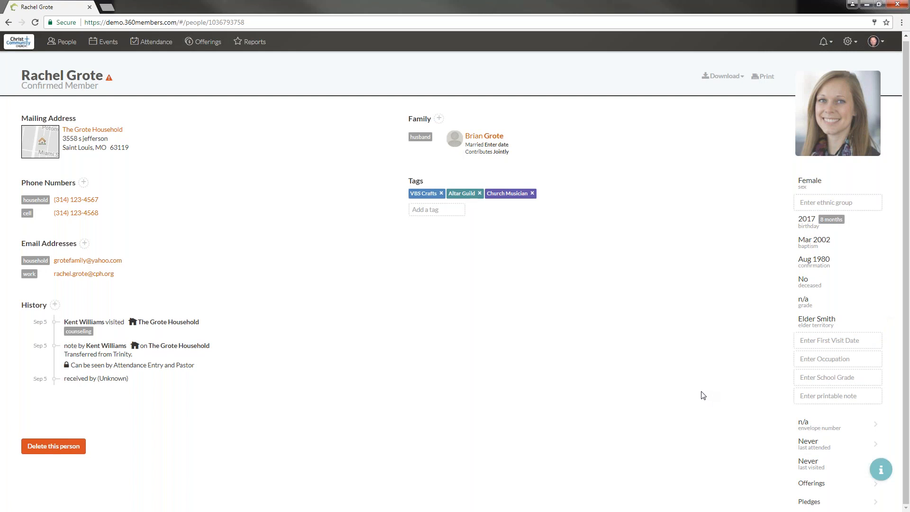
# - Save Marketing as the member's occupation
pyautogui.click(806, 360)
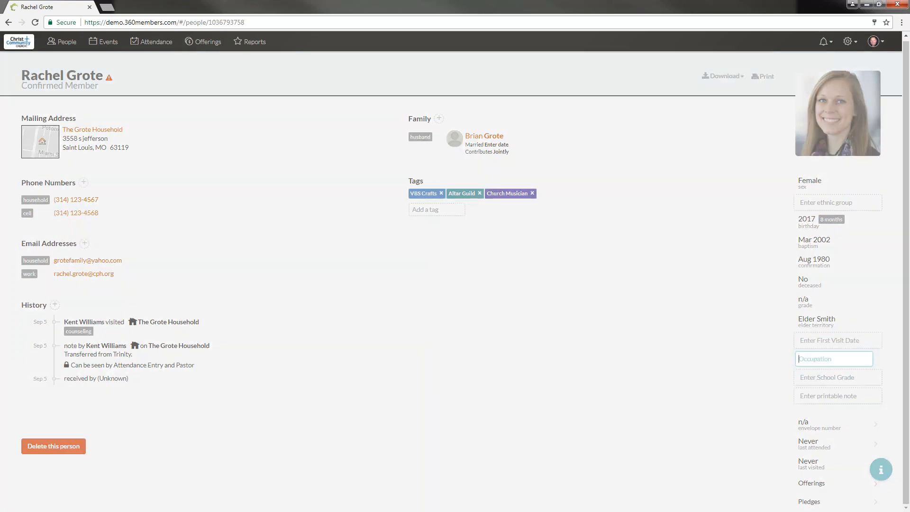
pyautogui.write('Marketing')
pyautogui.click(752, 373)
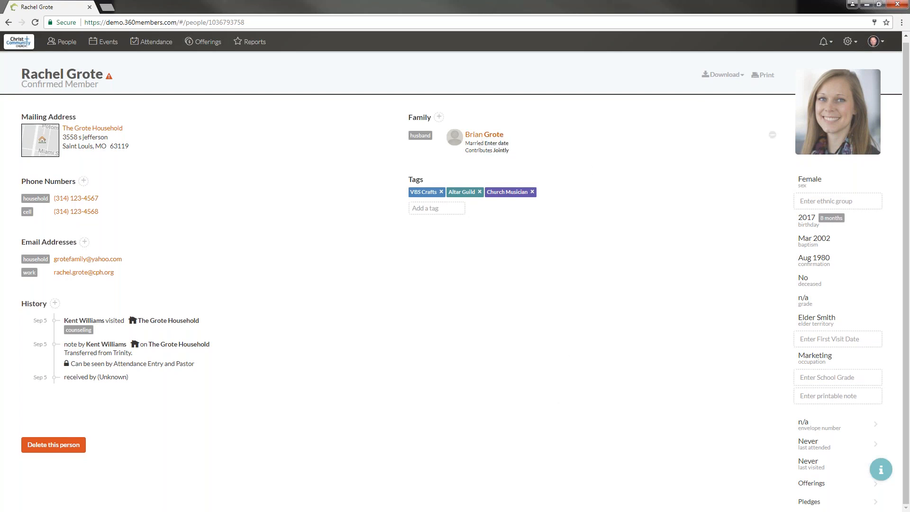
# - Record the marriage year as 2017 with contributions kept Jointly, then reveal history-entry options
pyautogui.click(501, 148)
pyautogui.click(636, 255)
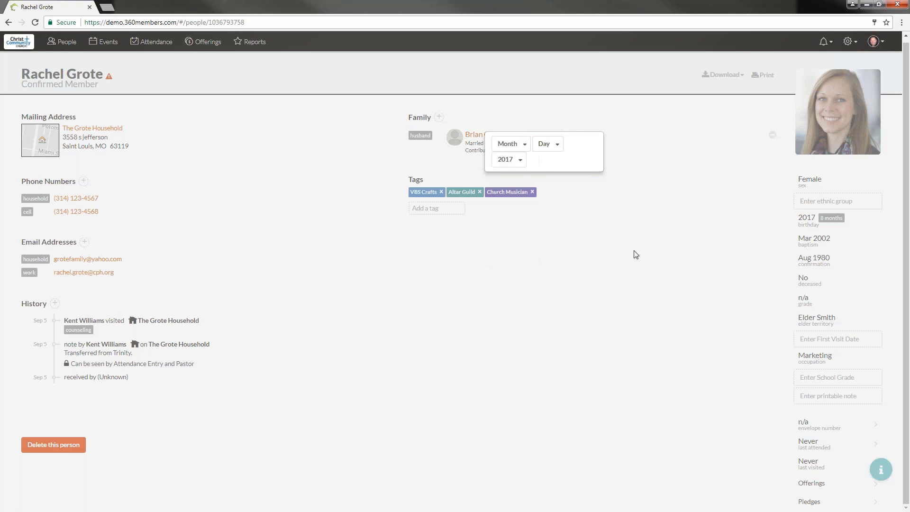
pyautogui.click(636, 254)
pyautogui.click(502, 150)
pyautogui.click(515, 177)
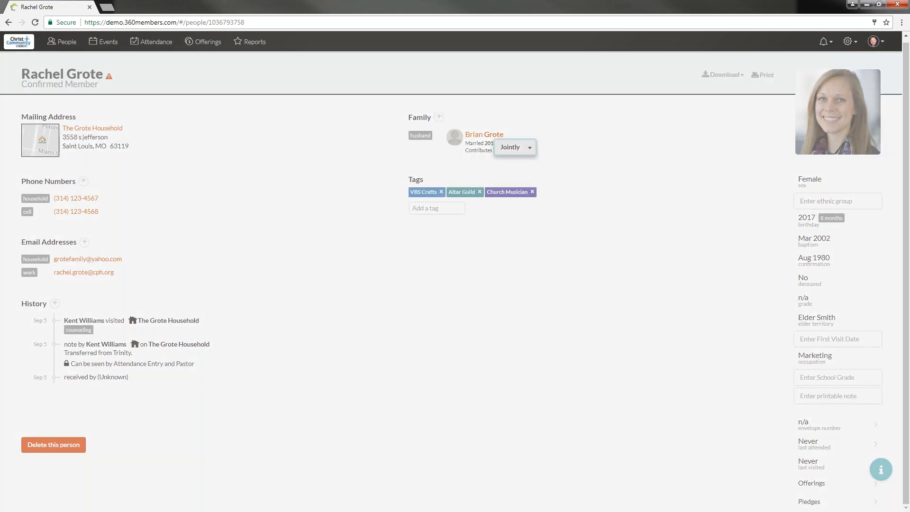
pyautogui.click(666, 246)
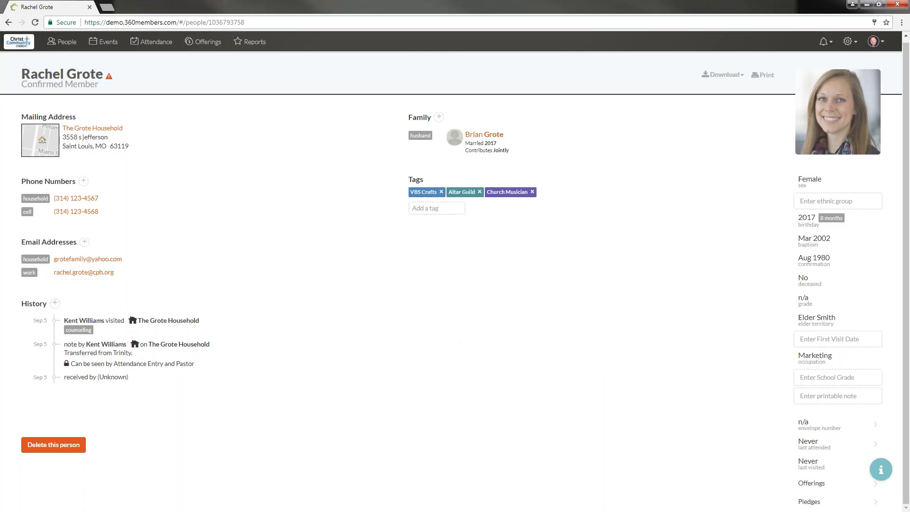
pyautogui.click(55, 304)
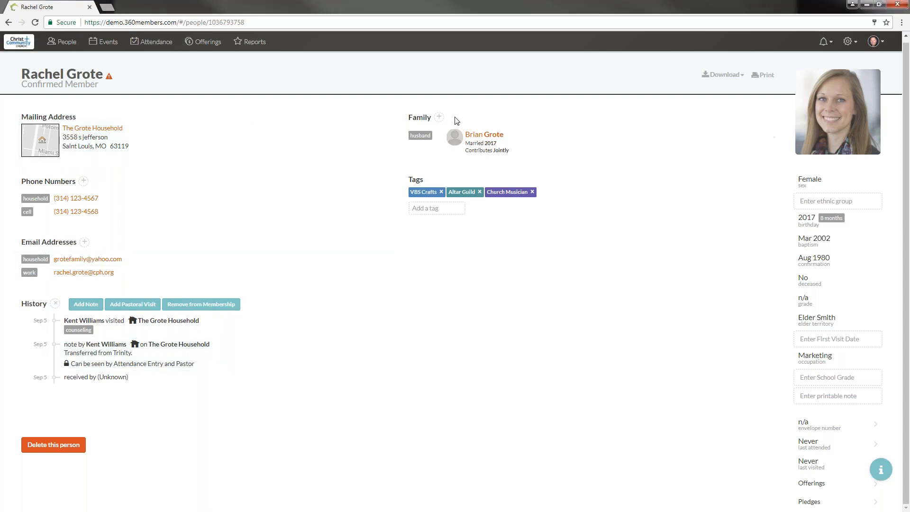
# - On the People list, hide the Death column and add a Wedding anniversary column
pyautogui.click(66, 52)
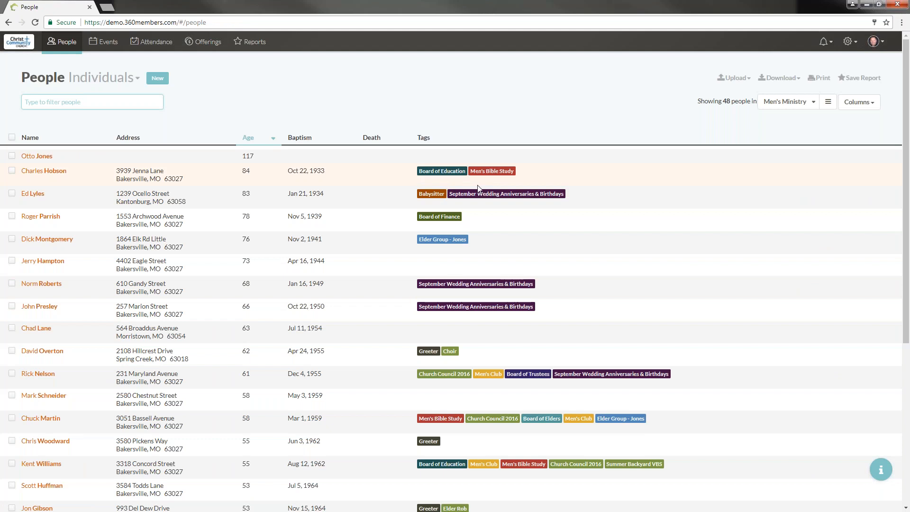
pyautogui.click(859, 102)
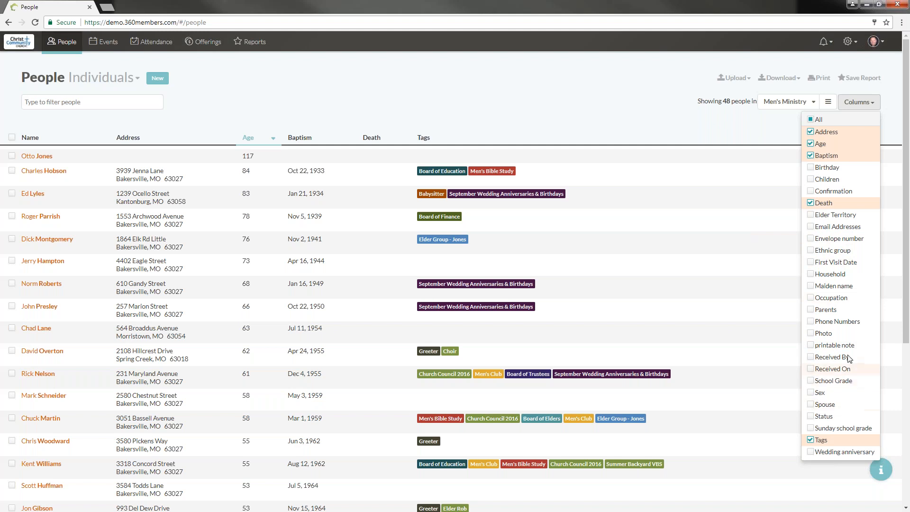
pyautogui.click(837, 205)
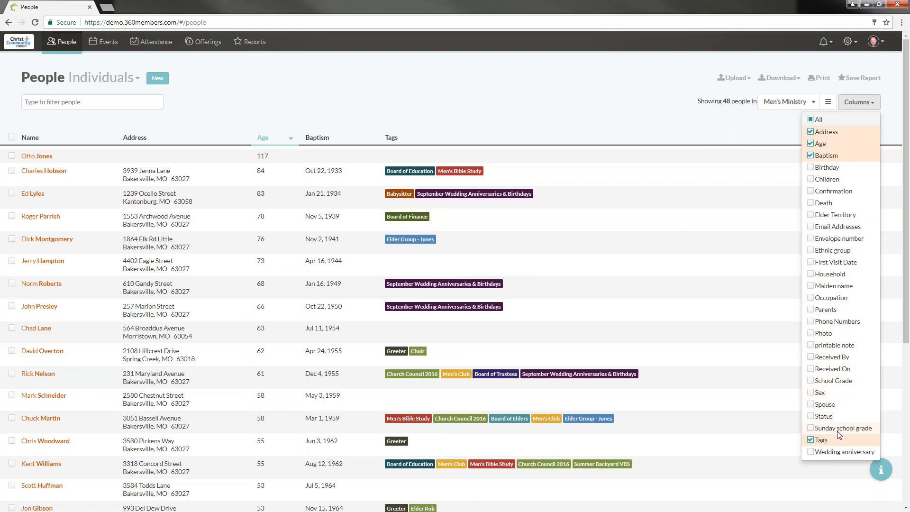
pyautogui.scroll(-1, 842, 434)
pyautogui.click(835, 405)
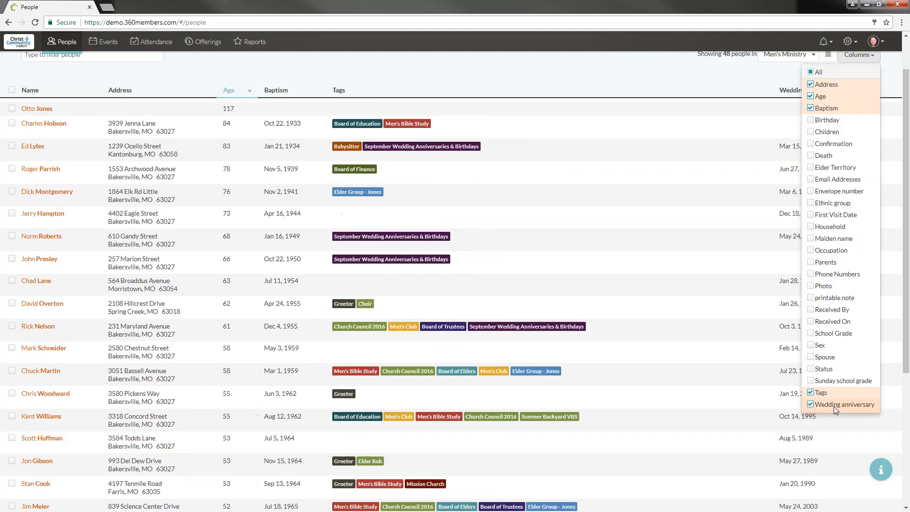
pyautogui.scroll(1, 696, 234)
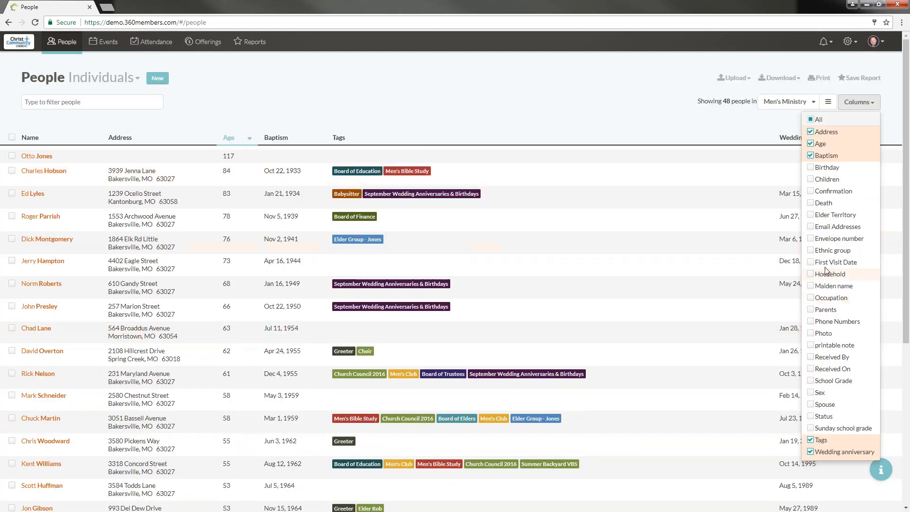
pyautogui.click(717, 150)
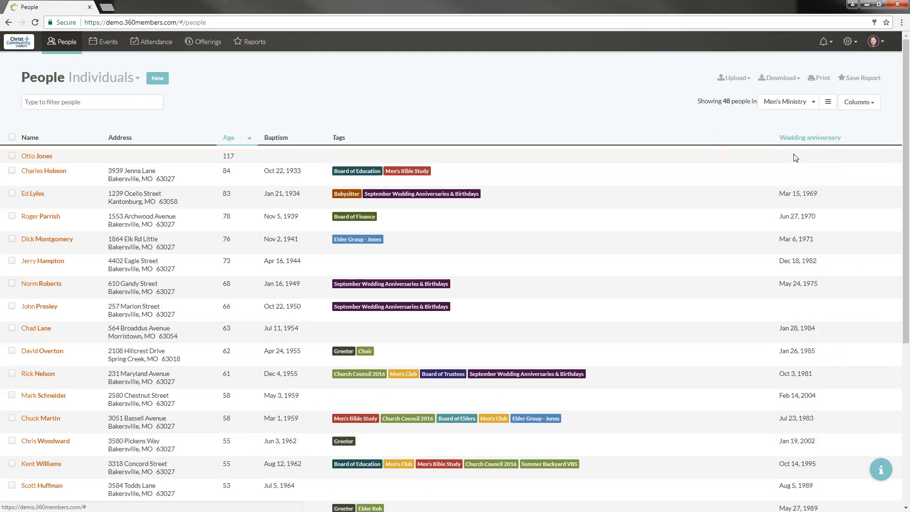
# - Remove the Wedding anniversary column and add a Photo column instead
pyautogui.click(860, 102)
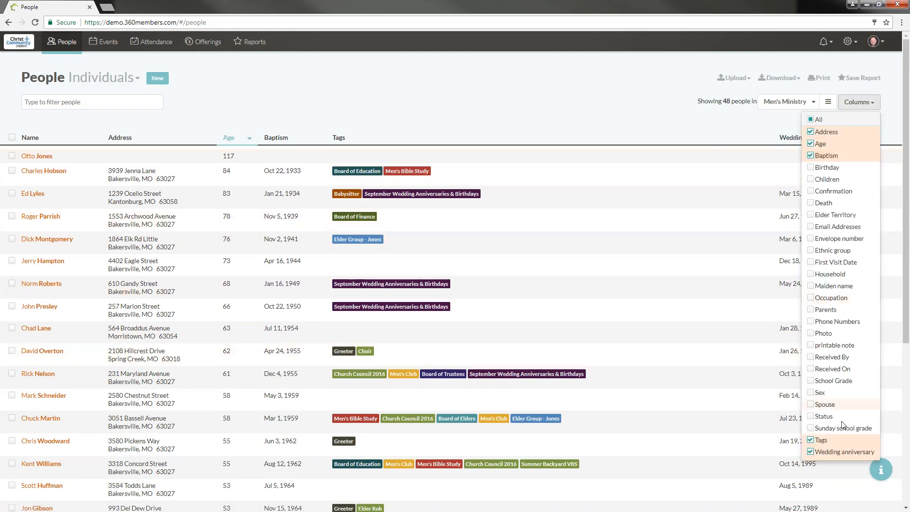
pyautogui.click(839, 452)
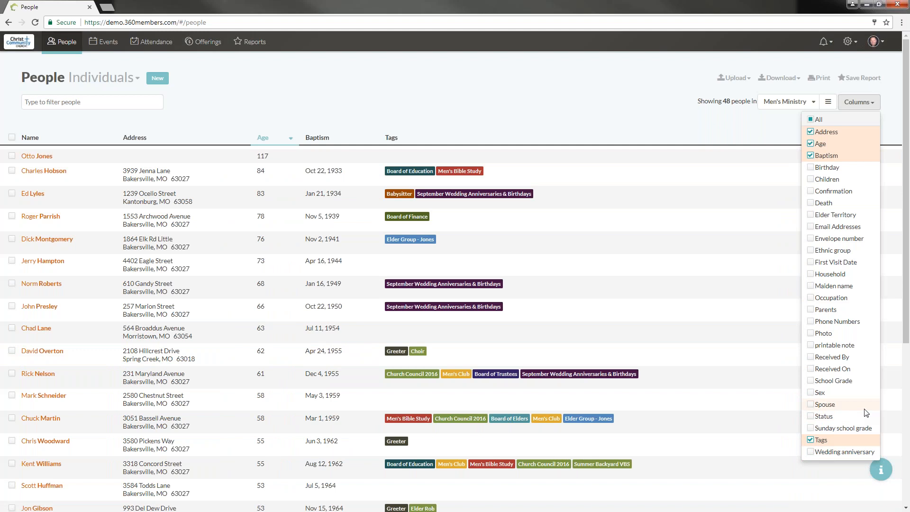
pyautogui.click(823, 334)
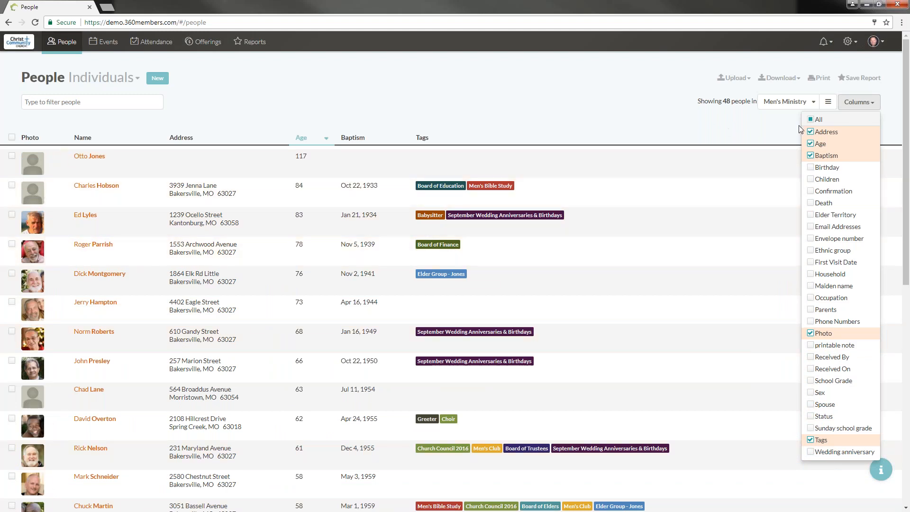
pyautogui.click(860, 102)
pyautogui.click(814, 102)
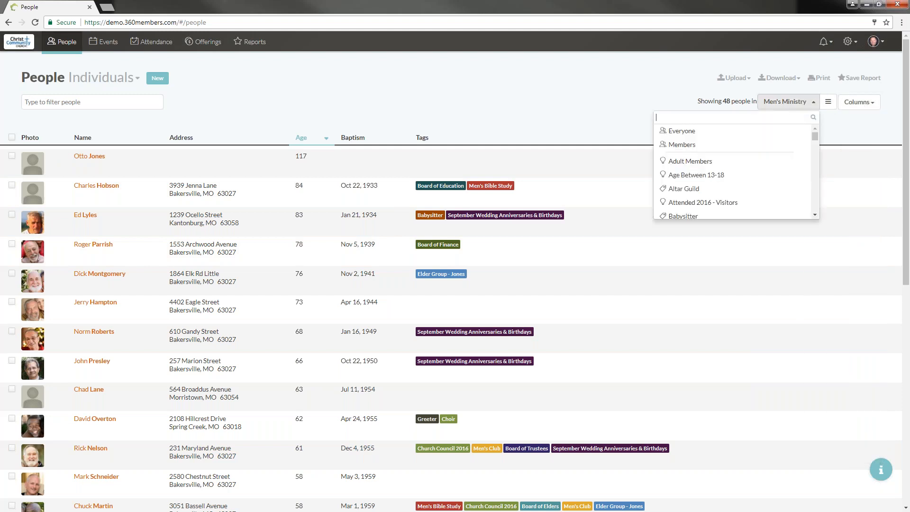
# - Switch the list to Everyone, then Members, then filter it to the Greeter tag
pyautogui.click(769, 135)
pyautogui.click(810, 103)
pyautogui.click(742, 143)
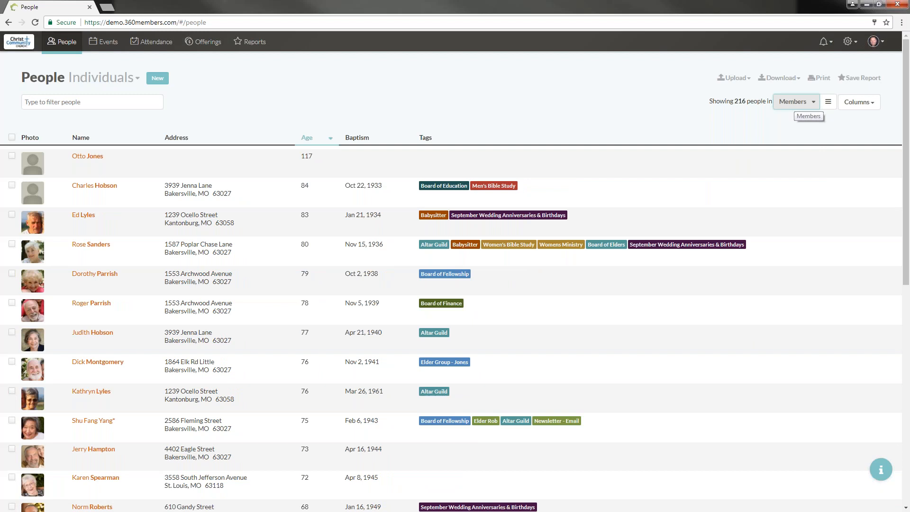
pyautogui.click(806, 102)
pyautogui.scroll(-5, 794, 157)
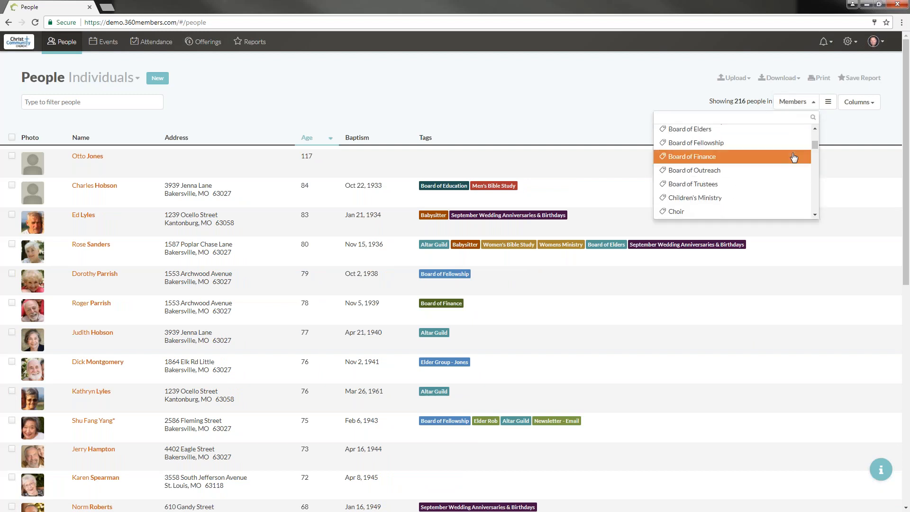
pyautogui.scroll(-4, 782, 170)
pyautogui.scroll(-4, 782, 175)
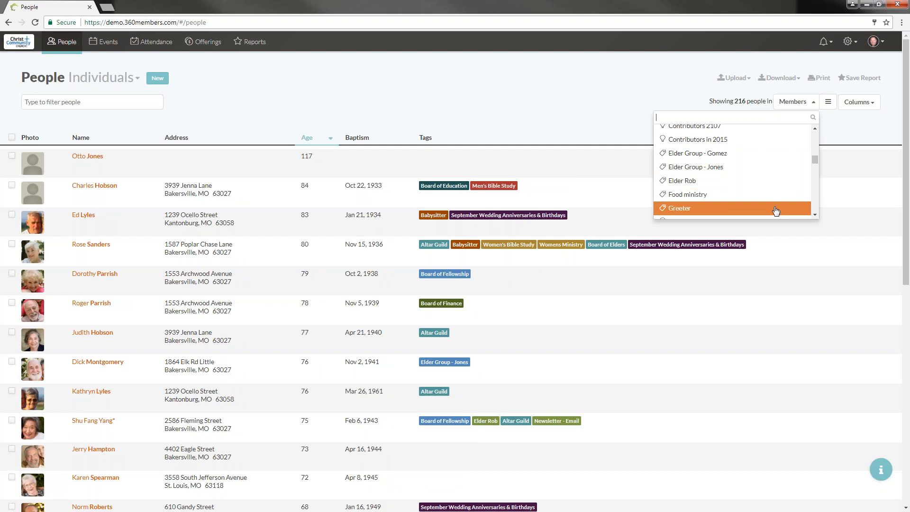
pyautogui.click(777, 209)
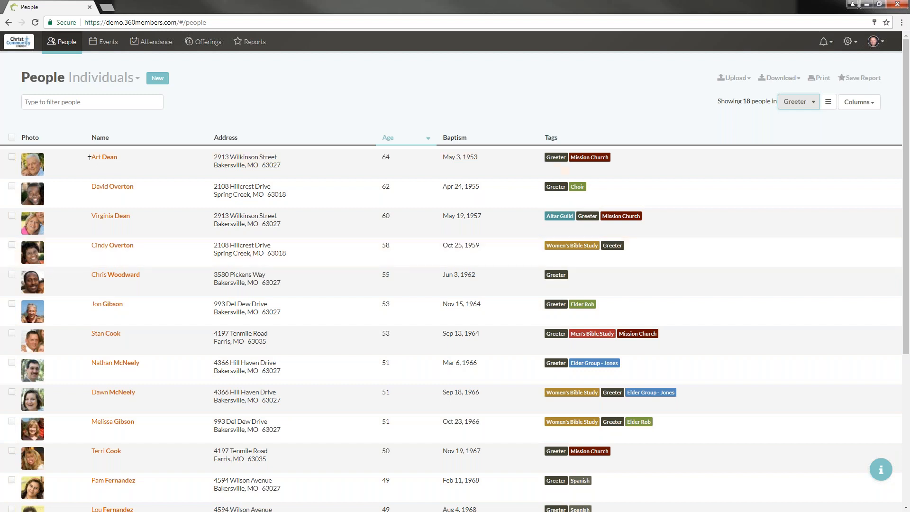
pyautogui.click(852, 45)
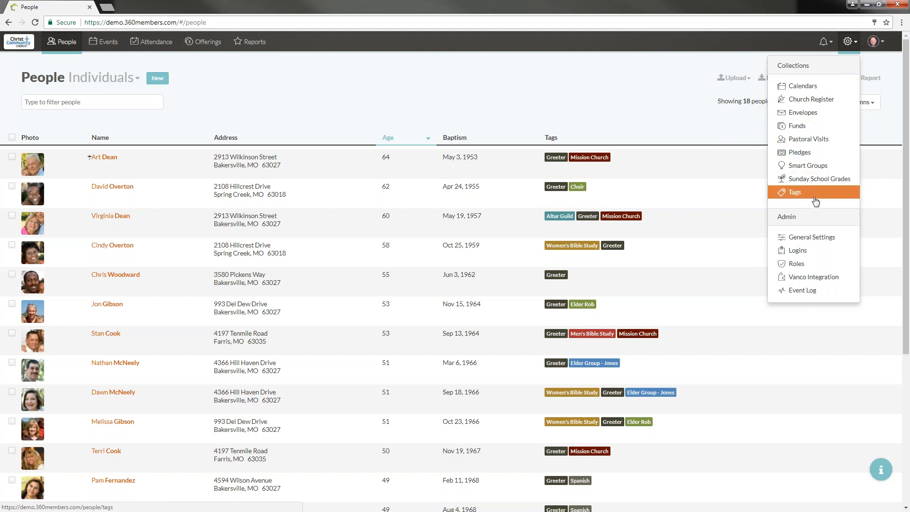
# - Open the Tags page and view the 4 people tagged Babysitter
pyautogui.click(788, 201)
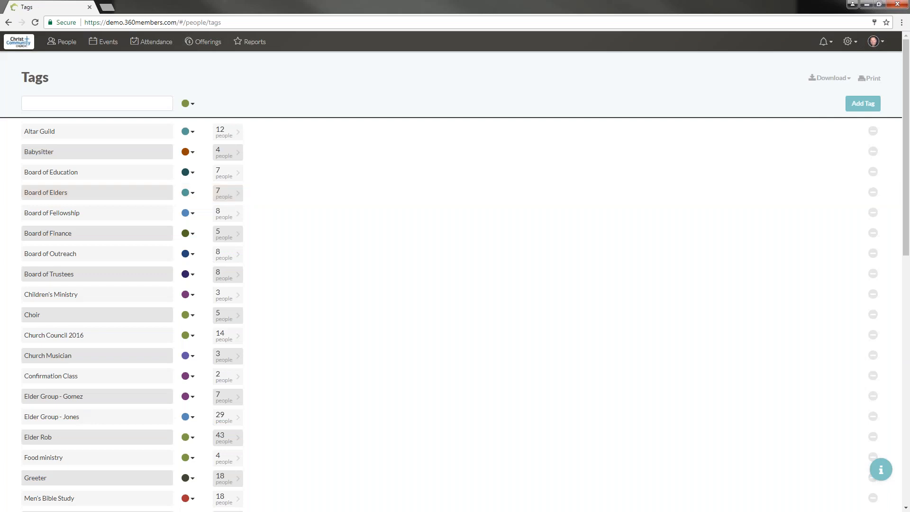
pyautogui.scroll(-3, 156, 180)
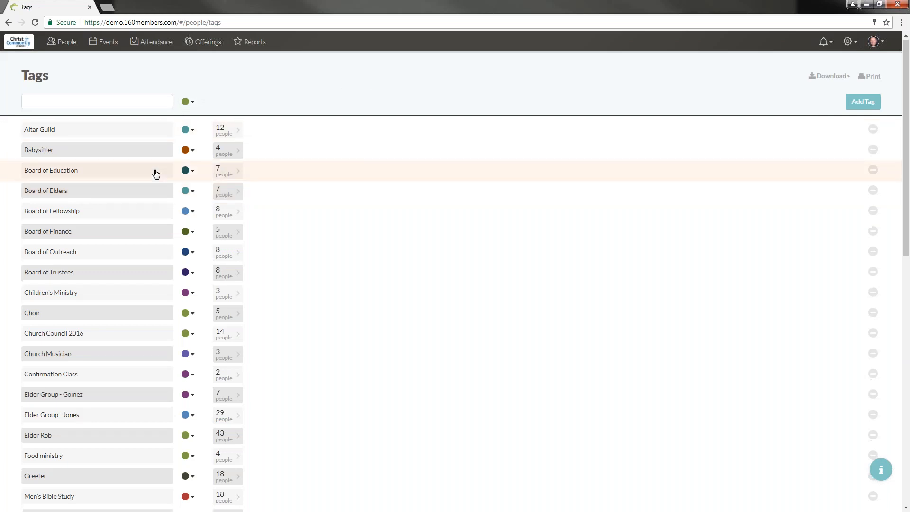
pyautogui.rightClick(209, 283)
pyautogui.click(342, 98)
pyautogui.scroll(3, 341, 114)
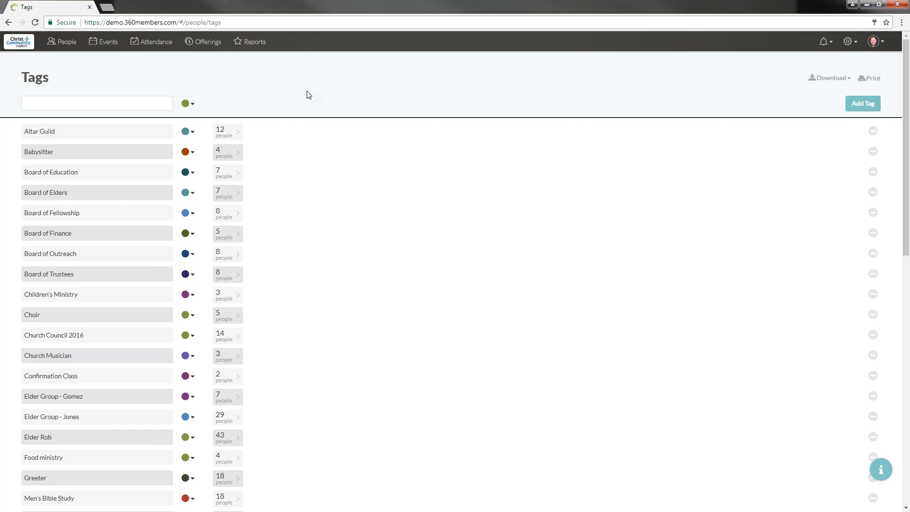
pyautogui.click(227, 154)
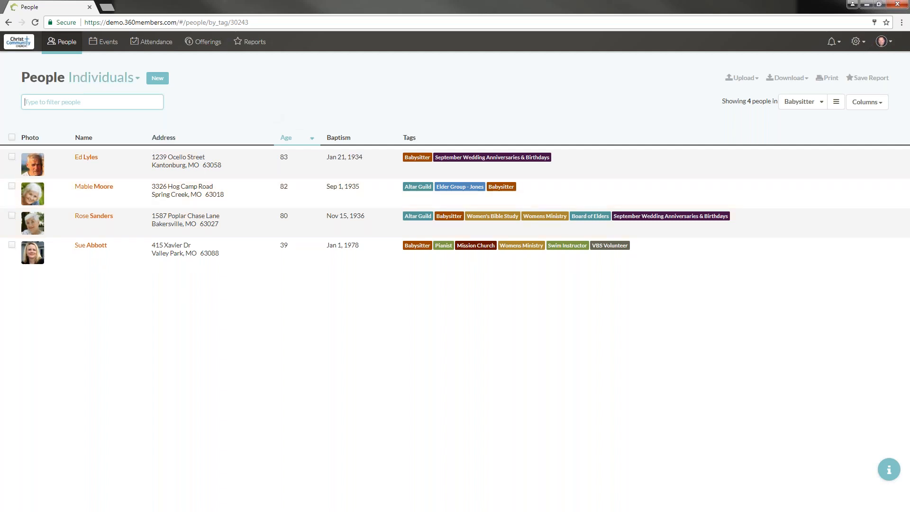
pyautogui.click(8, 22)
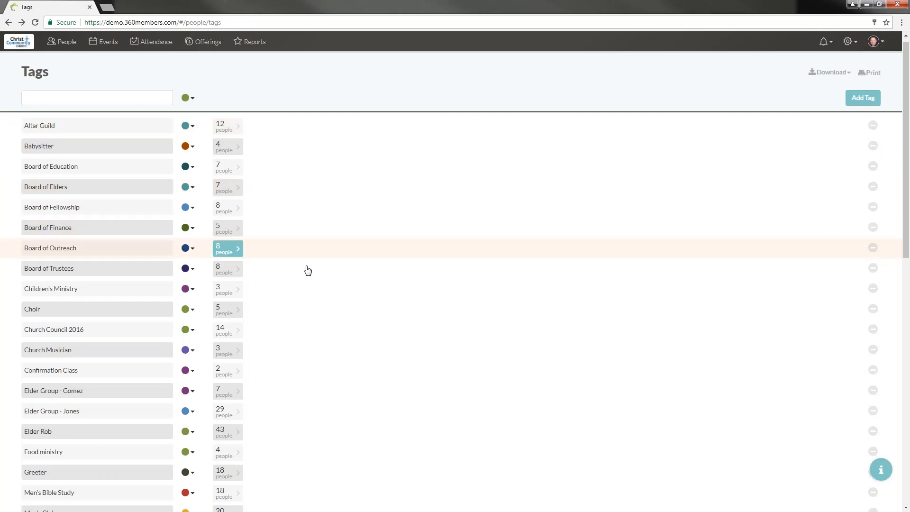
# - View the 20 people in Men's Club and the Board of Education tag's colour choices
pyautogui.scroll(-3, 301, 285)
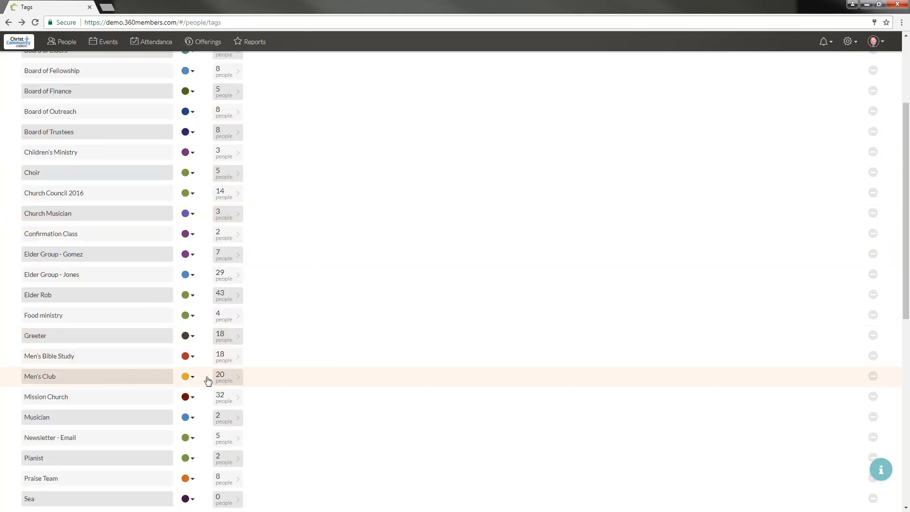
pyautogui.rightClick(222, 382)
pyautogui.click(221, 382)
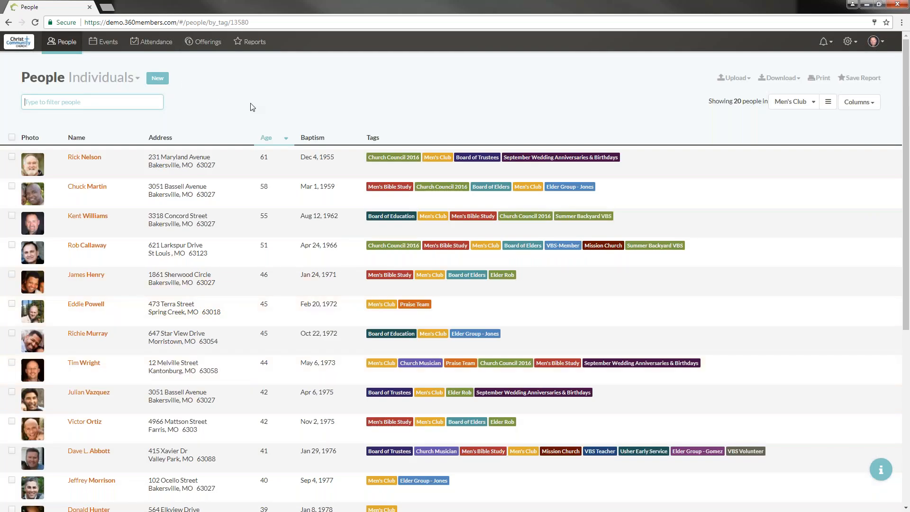
pyautogui.click(8, 23)
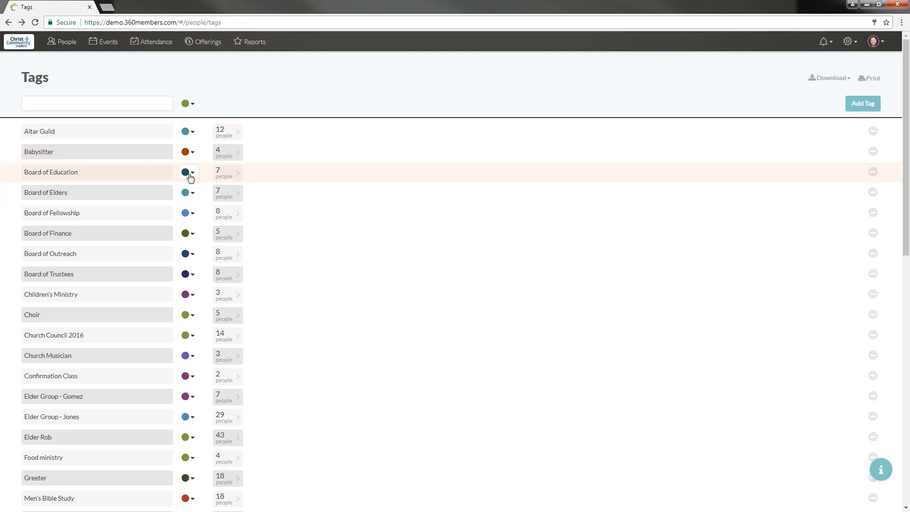
pyautogui.click(195, 215)
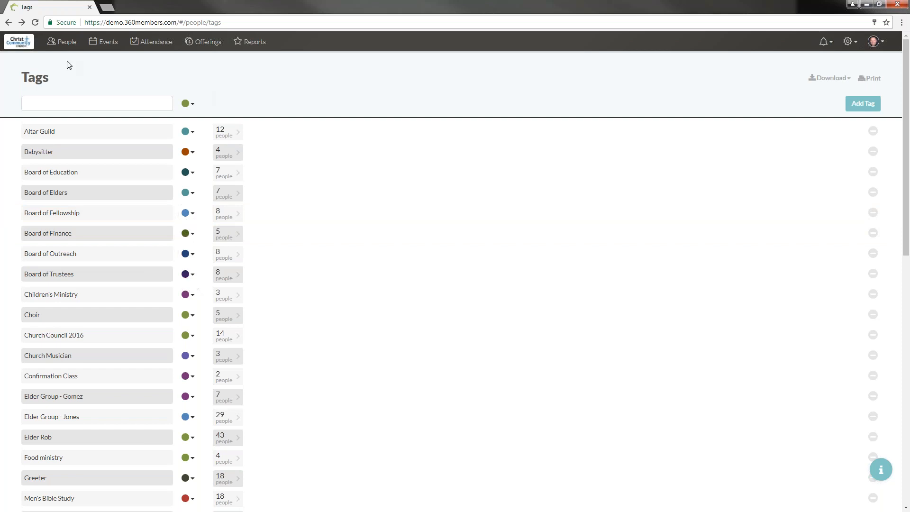
pyautogui.click(9, 23)
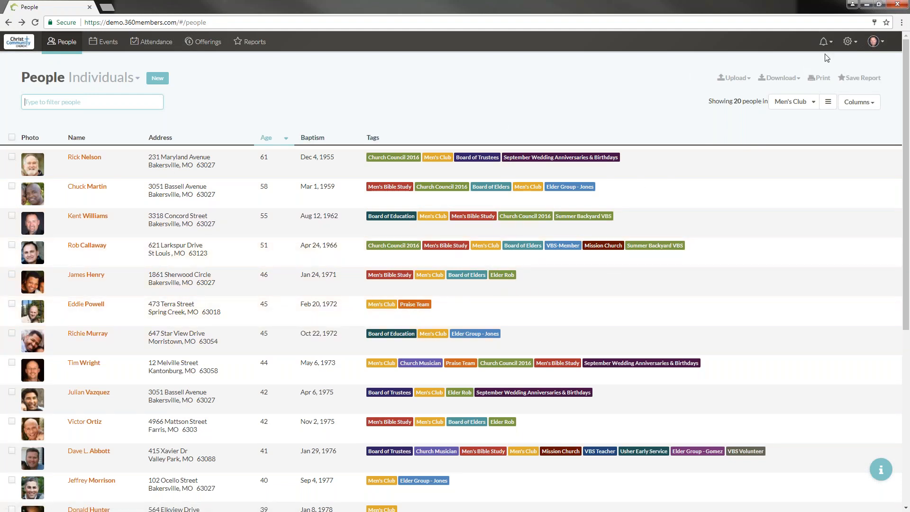
# - Reopen the Tags page from the gear menu and scroll through the tag list
pyautogui.click(849, 41)
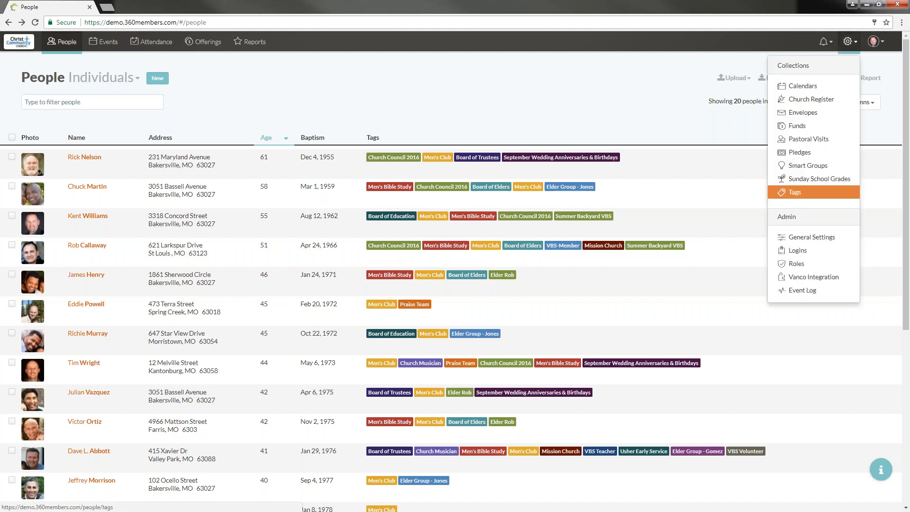
pyautogui.click(795, 192)
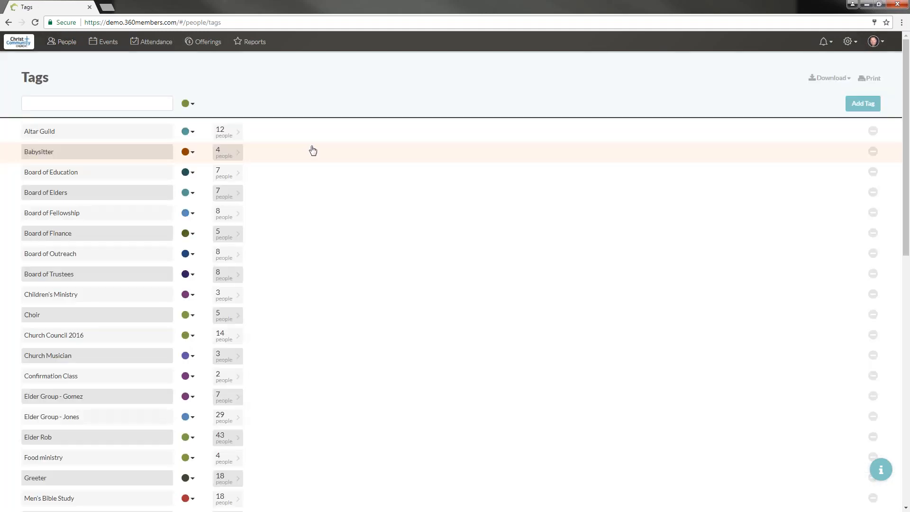
pyautogui.scroll(-3, 311, 150)
pyautogui.scroll(-6, 320, 161)
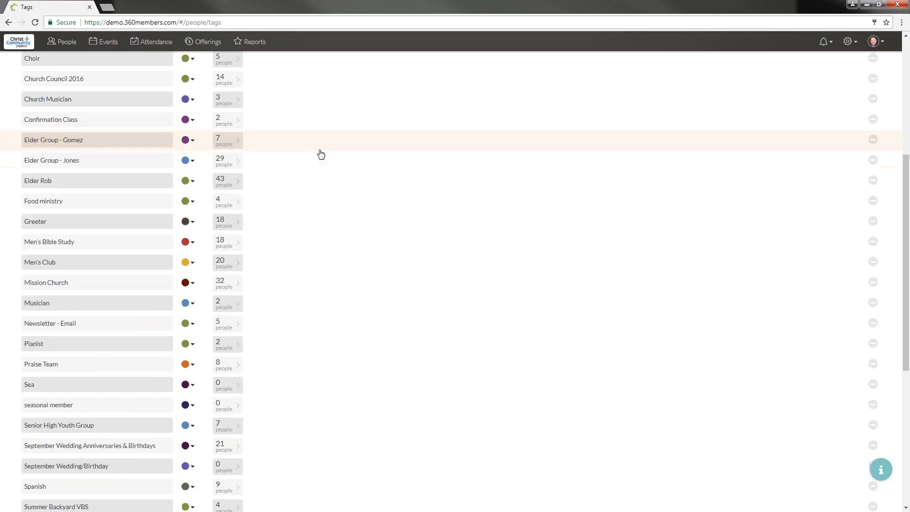
pyautogui.scroll(9, 344, 201)
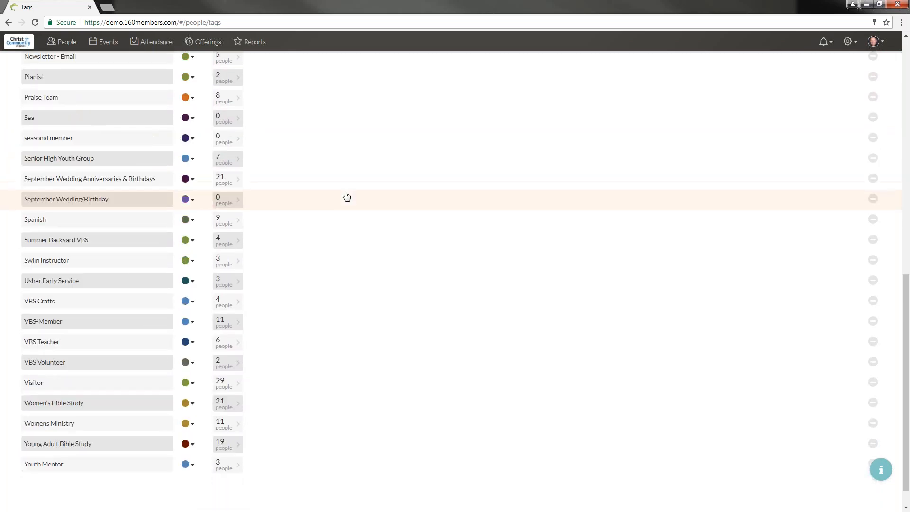
# - Add a new purple tag named Bus Driver to the tag list
pyautogui.click(152, 107)
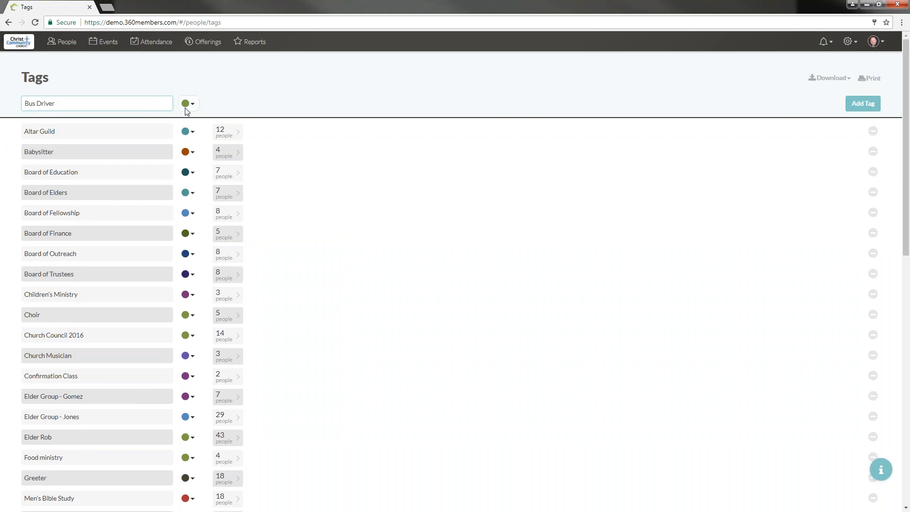
pyautogui.click(188, 109)
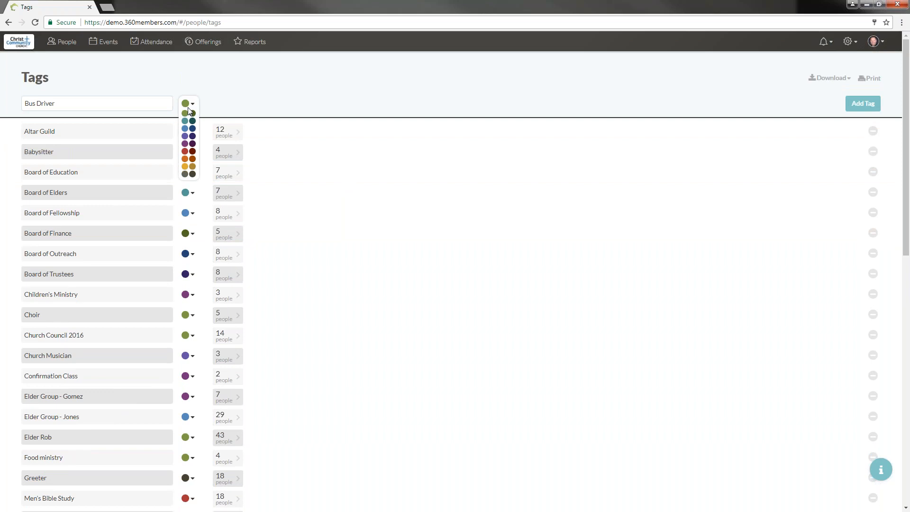
pyautogui.click(186, 143)
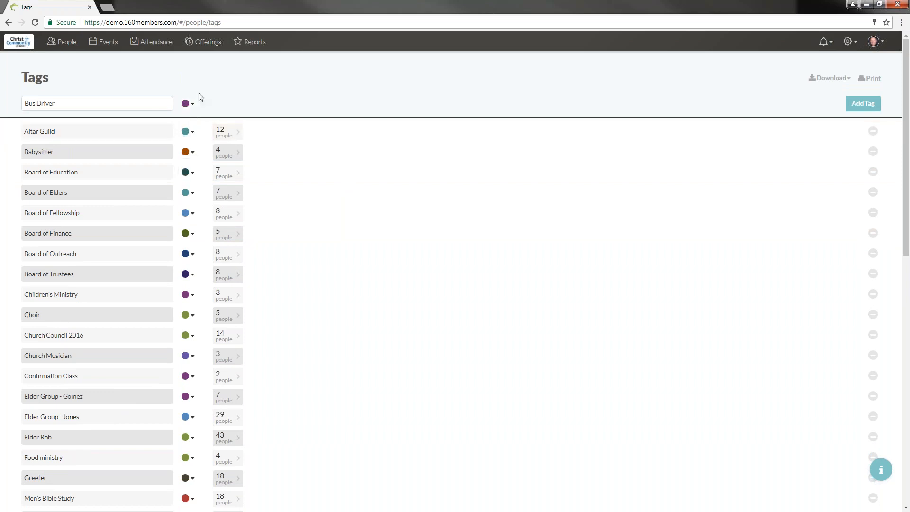
pyautogui.click(138, 109)
pyautogui.click(868, 105)
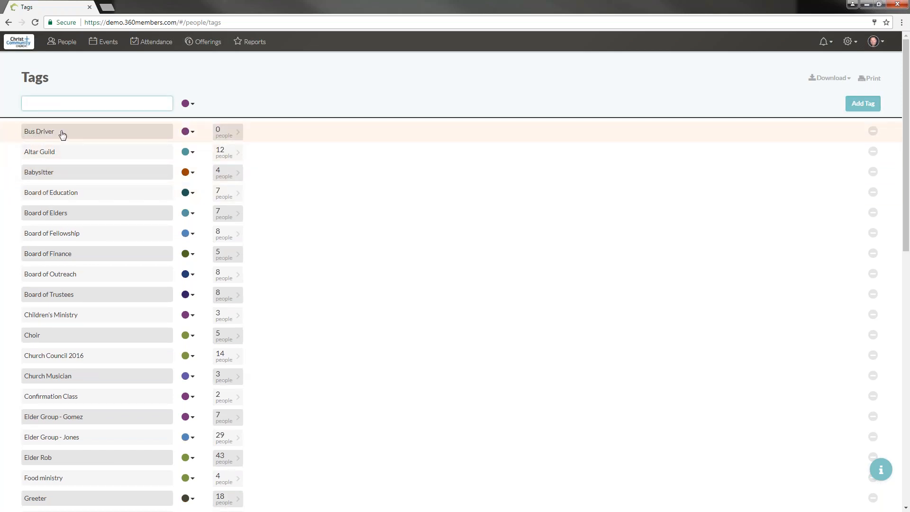
# - Show the Bus Driver tag's people (0 so far) and clear the 'Rach' filter text
pyautogui.click(226, 138)
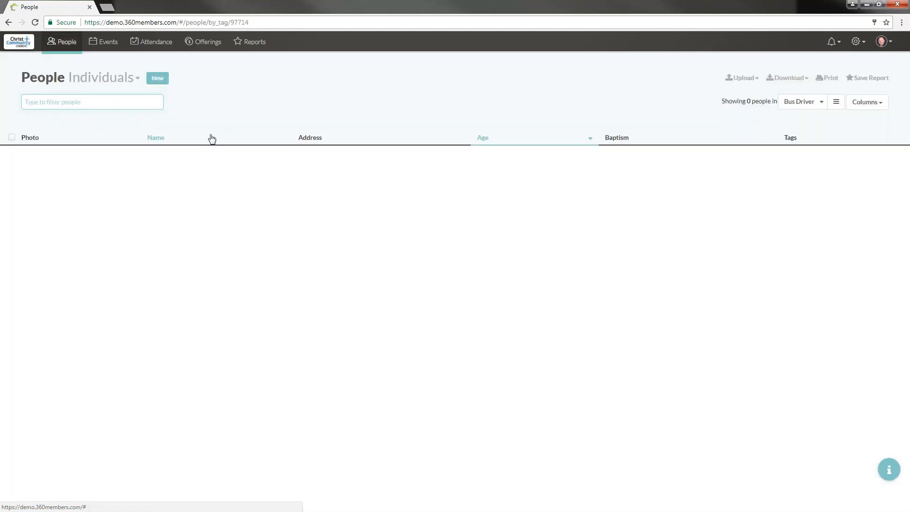
pyautogui.write('Rachel')
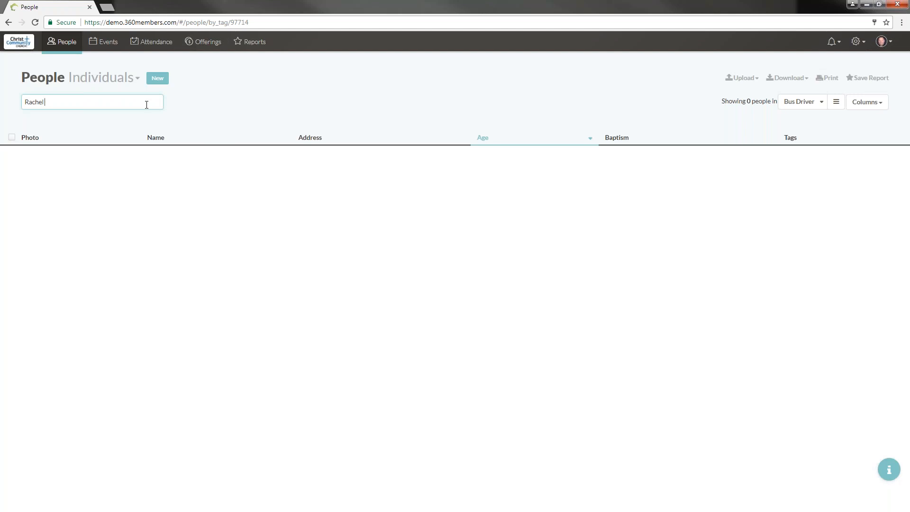
pyautogui.press('BackSpace')
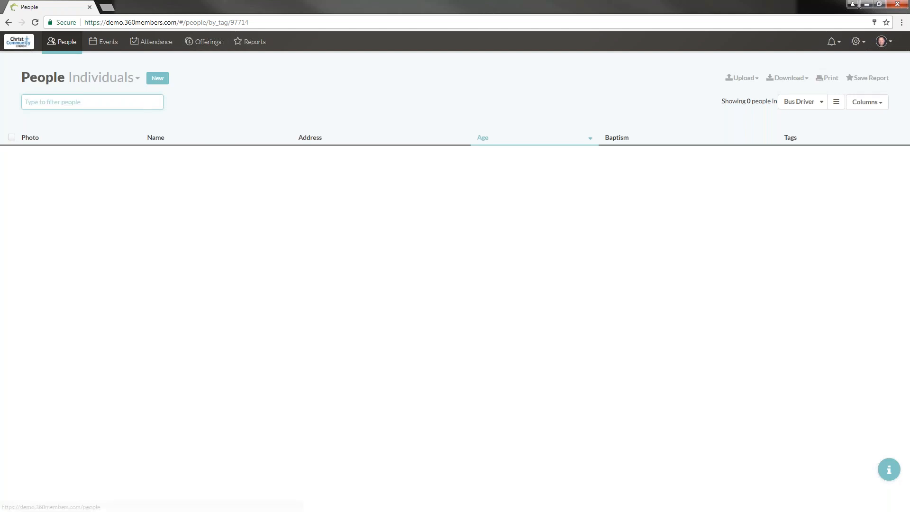
pyautogui.click(808, 105)
pyautogui.press('Return')
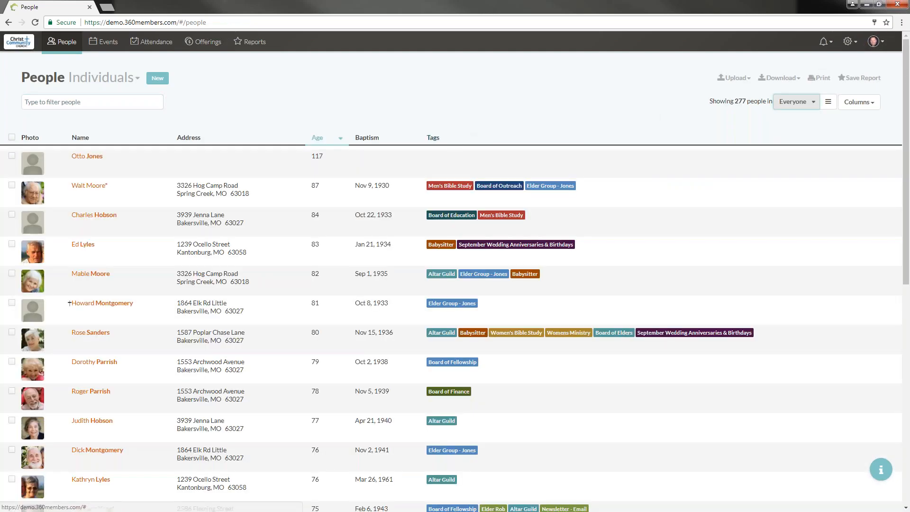
pyautogui.click(80, 102)
pyautogui.write('Rachel')
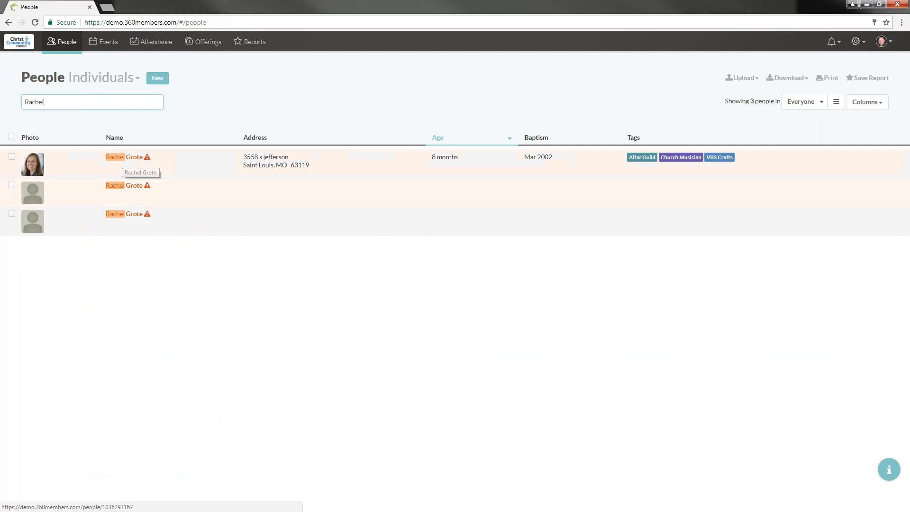
pyautogui.click(134, 161)
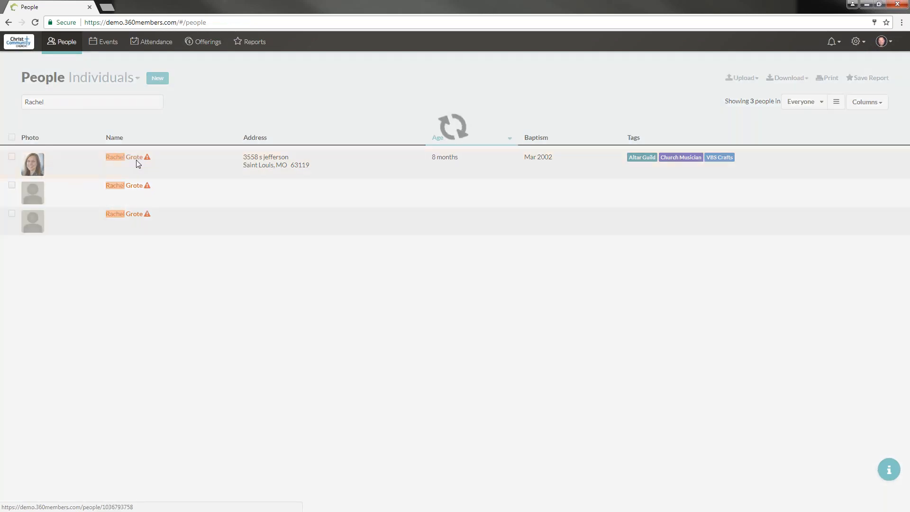
# - Add the existing Bus Driver tag to the profile, removing the mistaken 'Bus Dr' tag
pyautogui.click(425, 211)
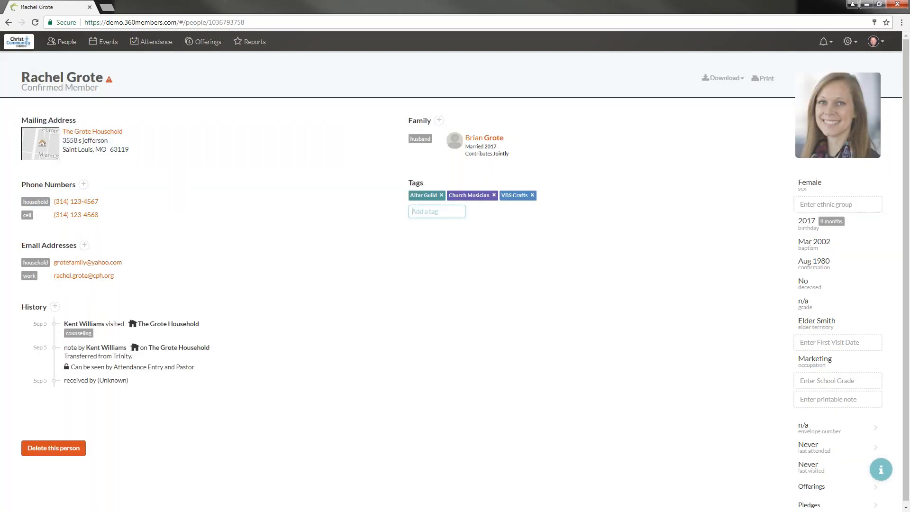
pyautogui.write('Bus Dr')
pyautogui.press('Return')
pyautogui.click(561, 195)
pyautogui.write('Bus')
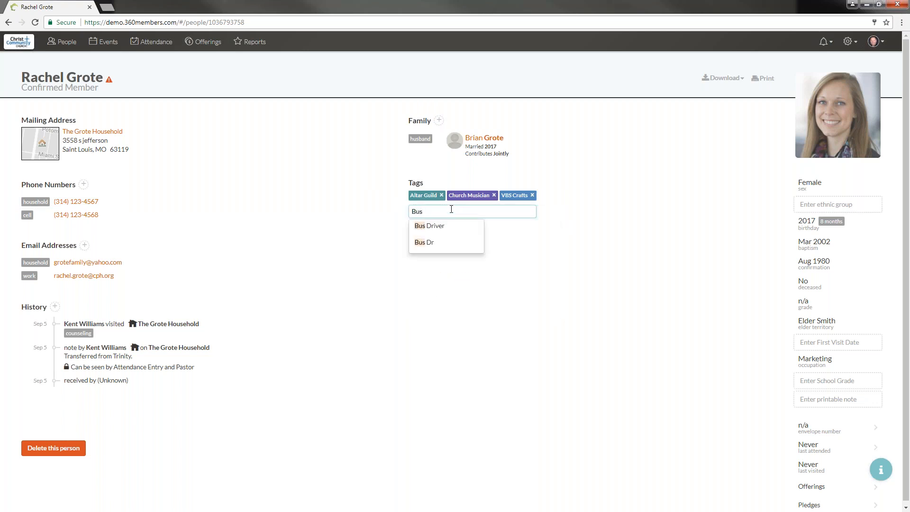
pyautogui.click(434, 229)
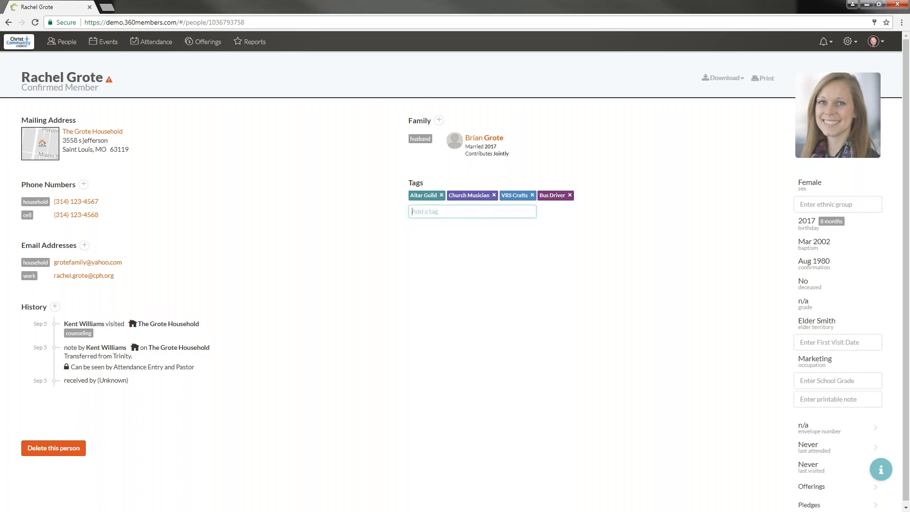
# - Create and add a new 'Lawn Care' tag to the profile
pyautogui.write('Lawn Care')
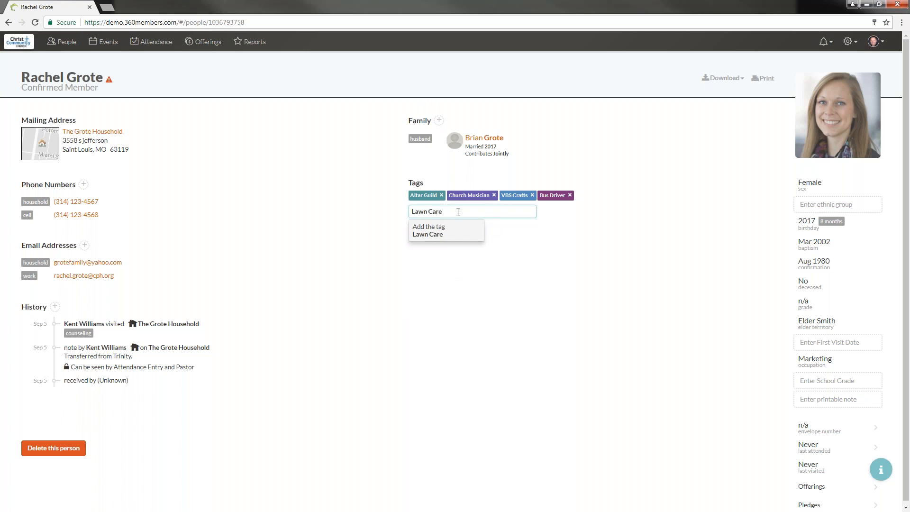
pyautogui.press('Return')
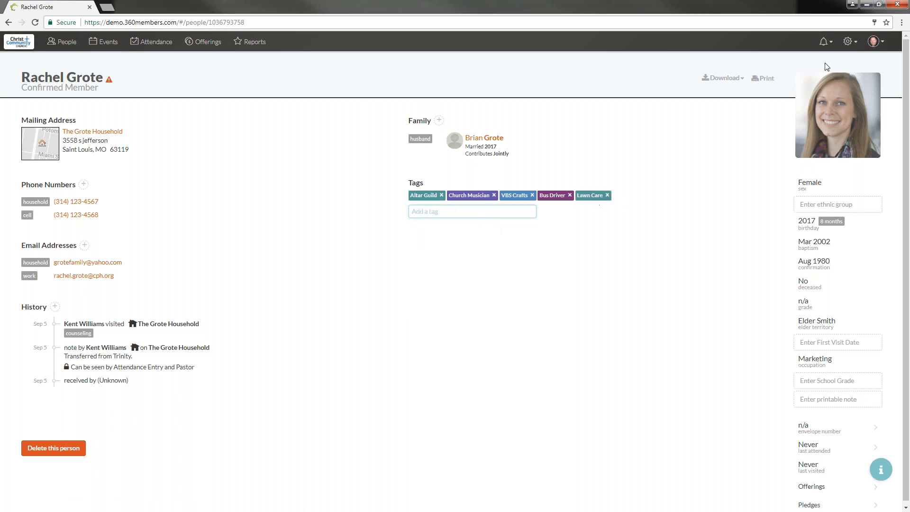
pyautogui.click(849, 42)
# - From the Tags page, view the one person tagged Lawn Care, then return to the tag list
pyautogui.click(810, 195)
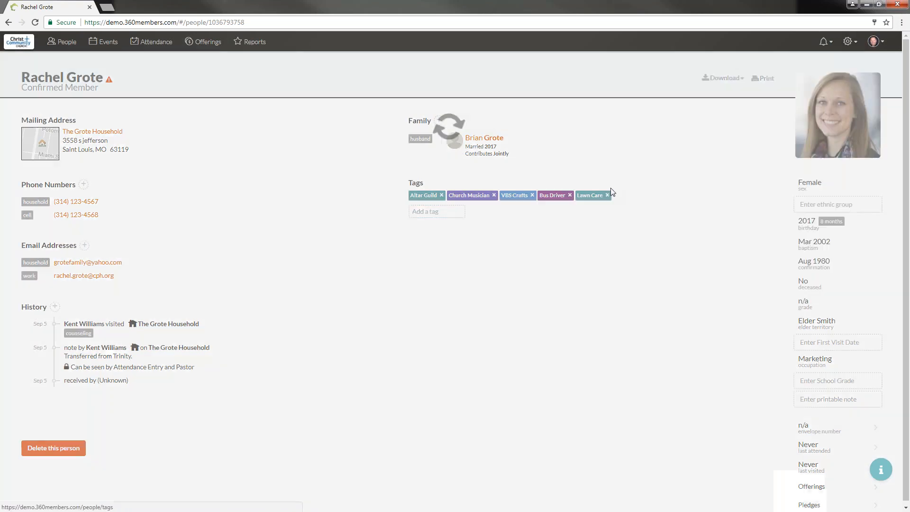
pyautogui.click(140, 105)
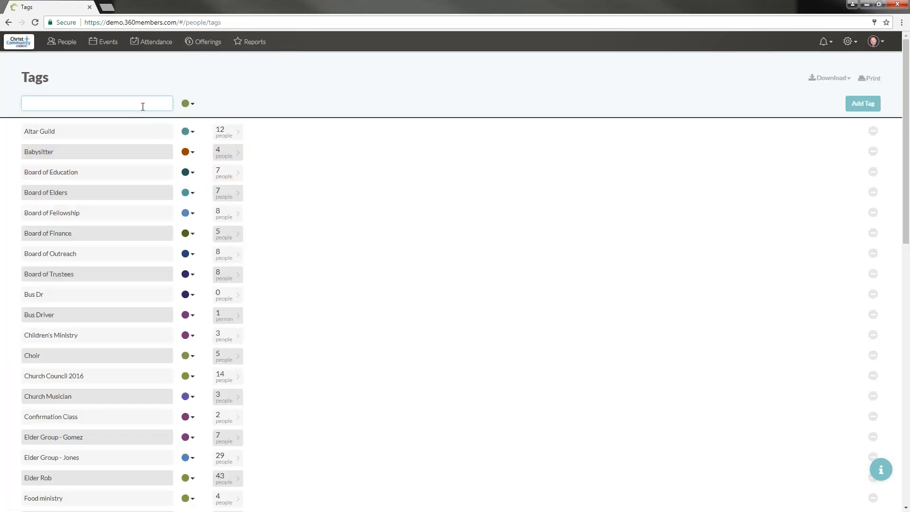
pyautogui.write('lawn')
pyautogui.doubleClick(100, 103)
pyautogui.press('BackSpace')
pyautogui.scroll(-7, 319, 278)
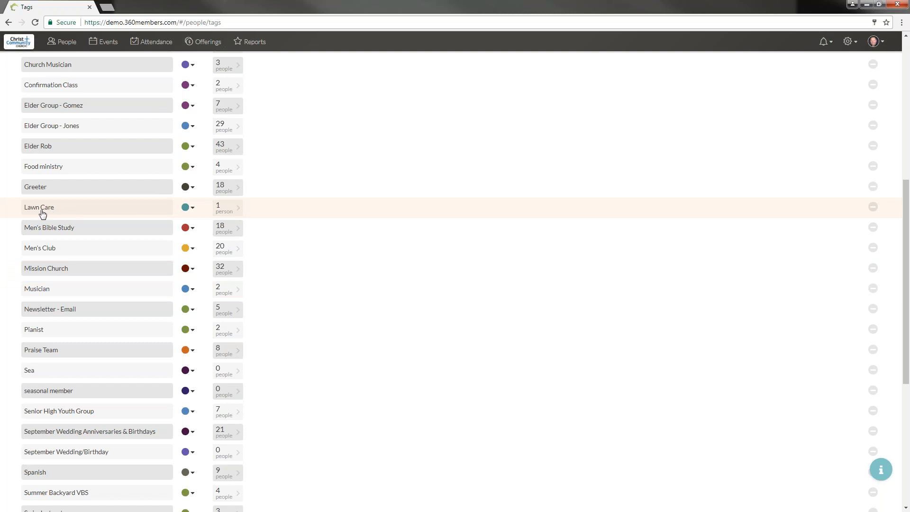
pyautogui.click(232, 209)
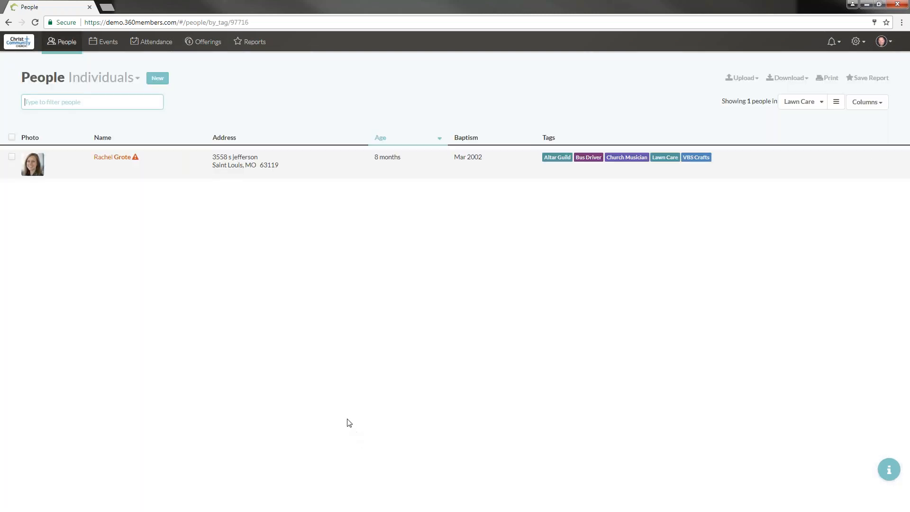
pyautogui.click(8, 22)
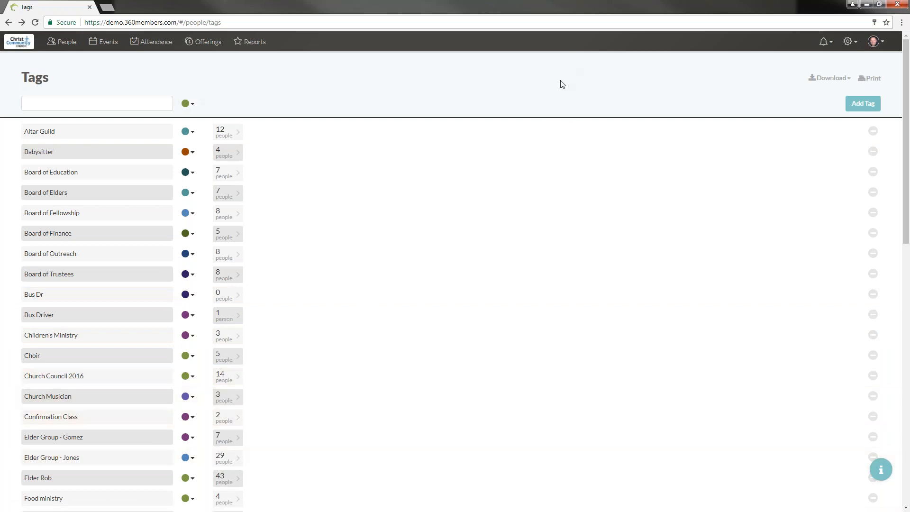
# - Go to Smart Groups and scroll through the saved groups, e.g. Men's Ministry with 48 people
pyautogui.click(847, 45)
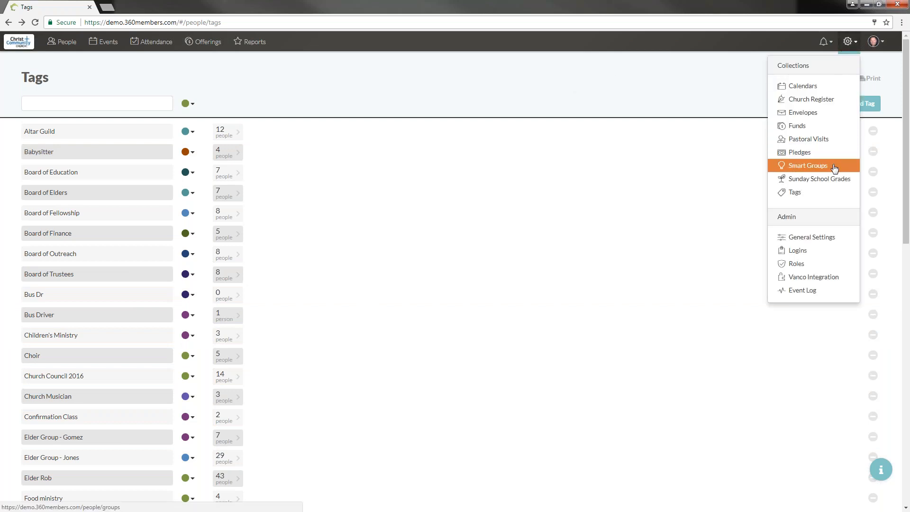
pyautogui.click(783, 172)
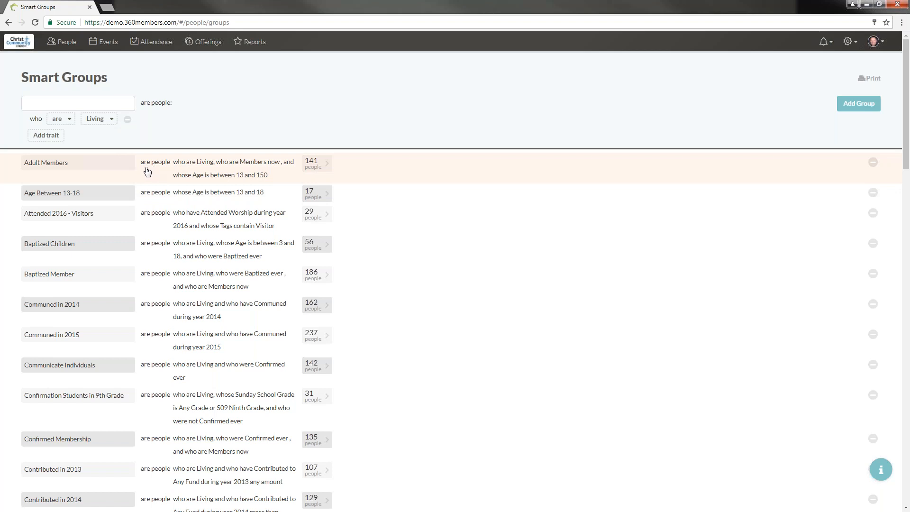
pyautogui.scroll(-1, 181, 225)
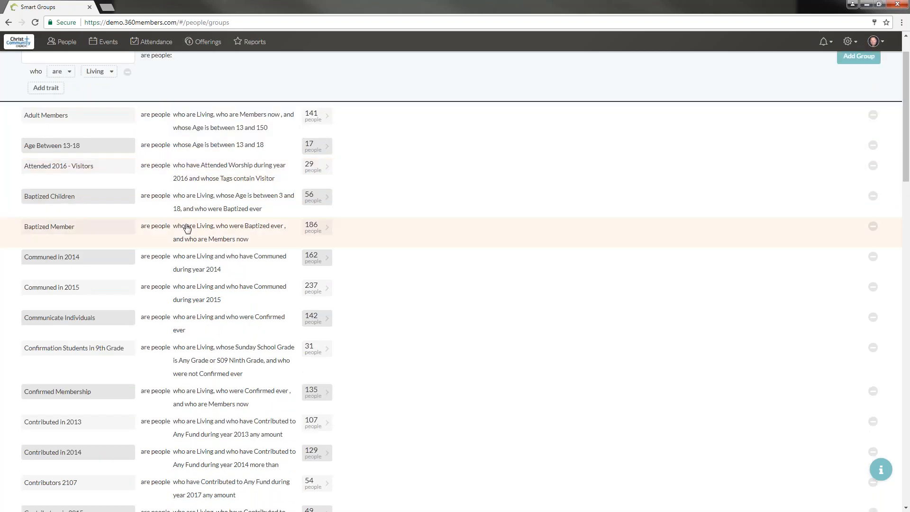
pyautogui.scroll(-2, 189, 228)
pyautogui.scroll(-2, 211, 284)
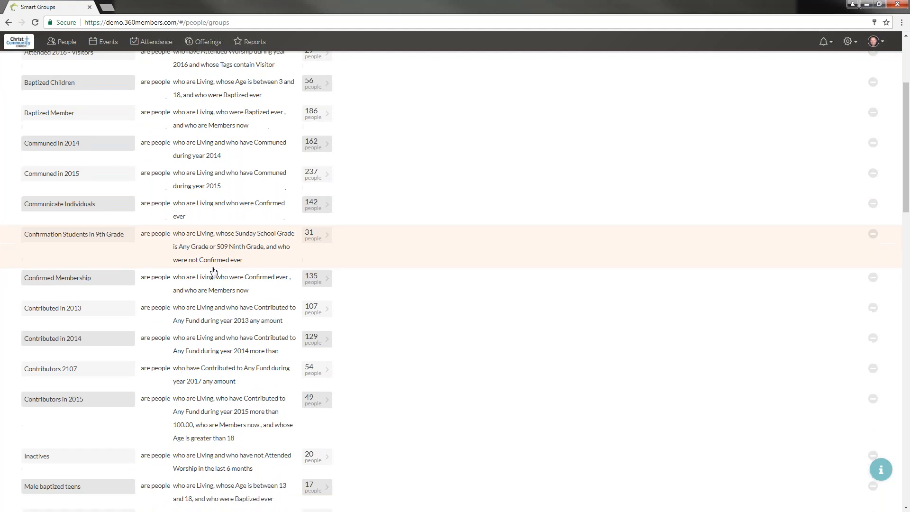
pyautogui.scroll(-3, 205, 303)
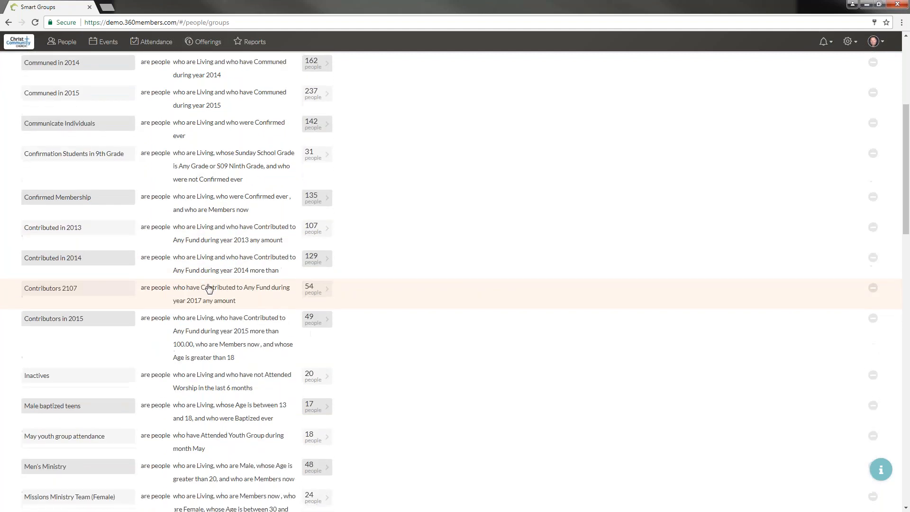
pyautogui.scroll(-1, 208, 280)
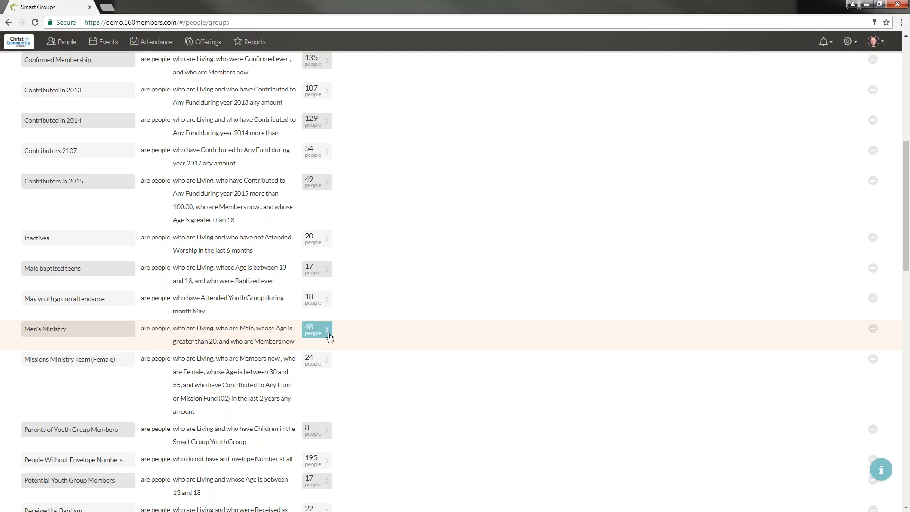
pyautogui.click(314, 330)
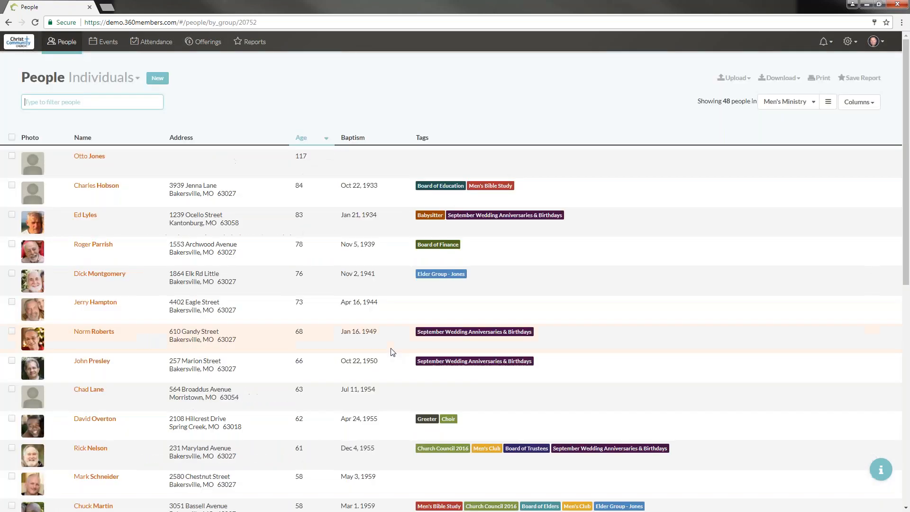
pyautogui.scroll(-2, 273, 232)
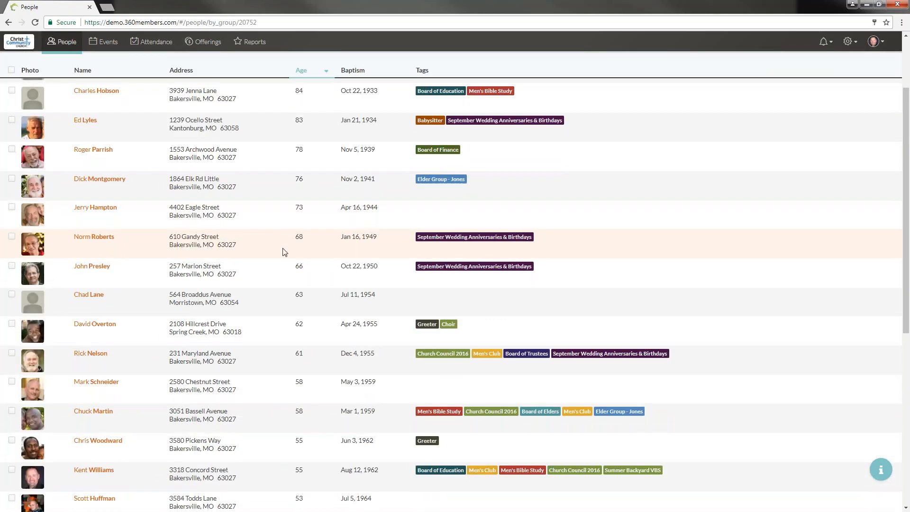
pyautogui.scroll(2, 285, 252)
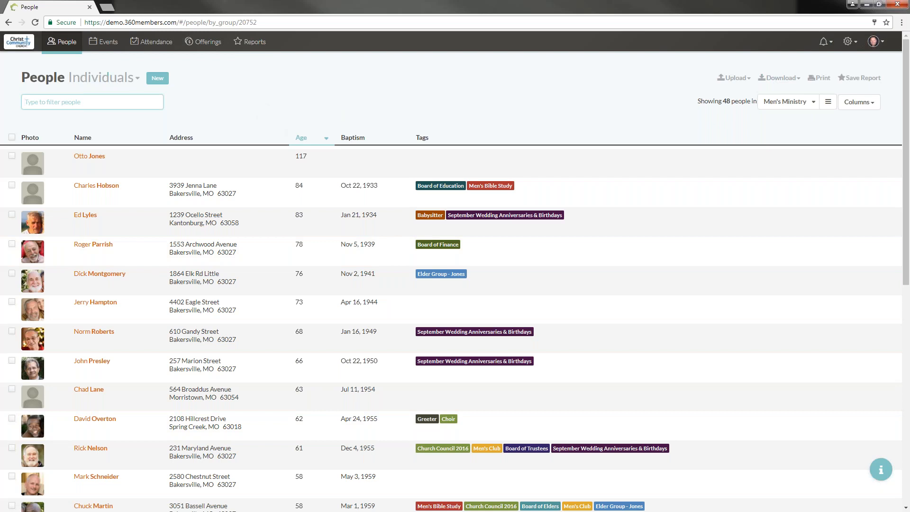
pyautogui.click(12, 23)
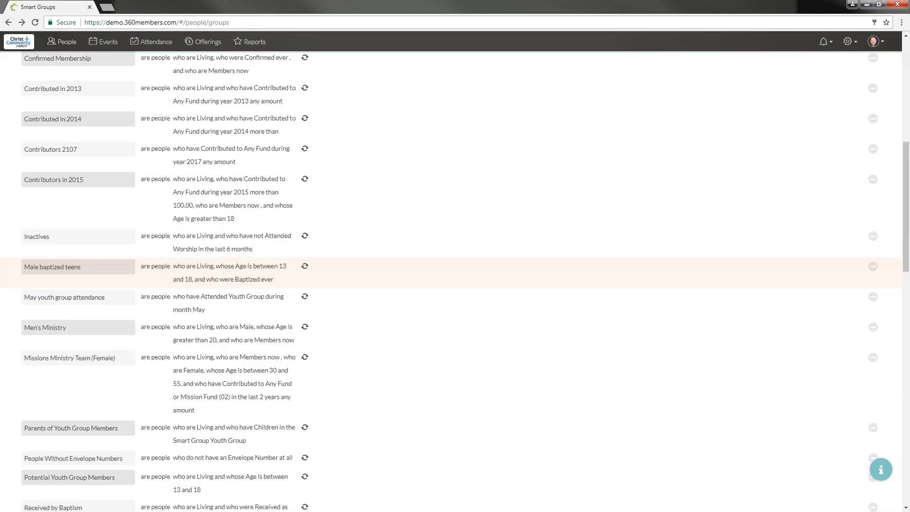
# - Open the Sunday School group's rules and close the panel without changes
pyautogui.scroll(-1, 251, 293)
pyautogui.scroll(-3, 251, 293)
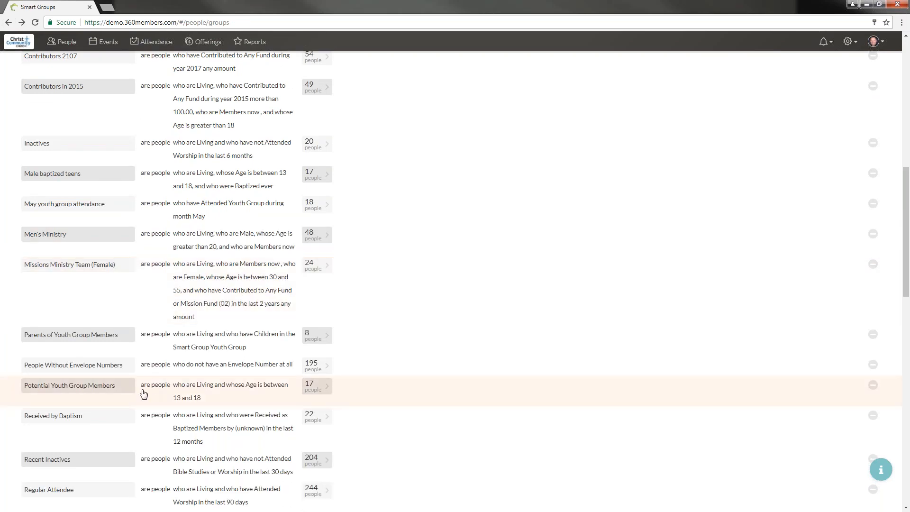
pyautogui.scroll(-1, 143, 396)
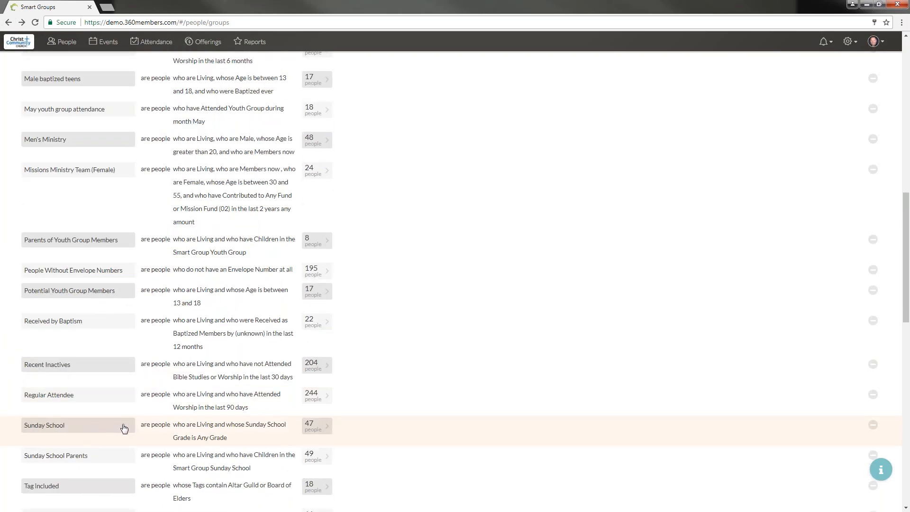
pyautogui.click(251, 437)
pyautogui.scroll(-2, 250, 436)
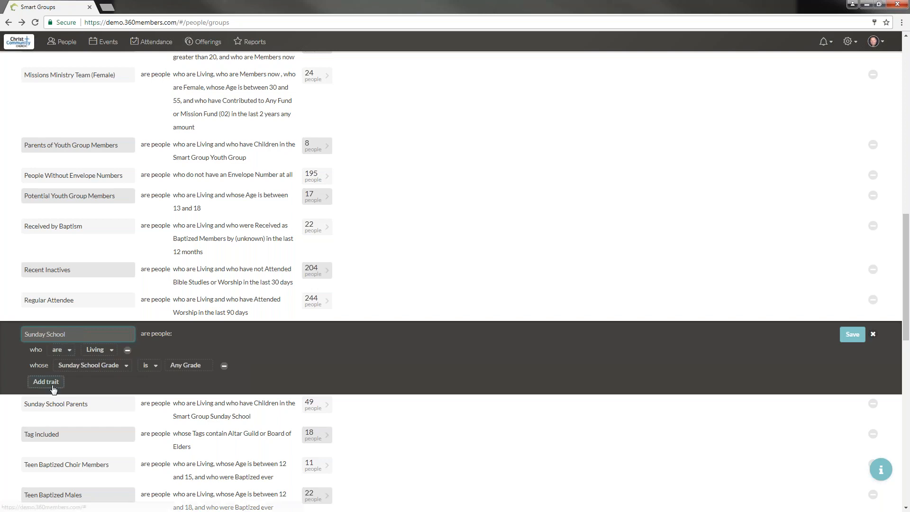
pyautogui.click(874, 335)
# - Start a new smart group named 'Lawn Care', limited to living people
pyautogui.scroll(-5, 490, 348)
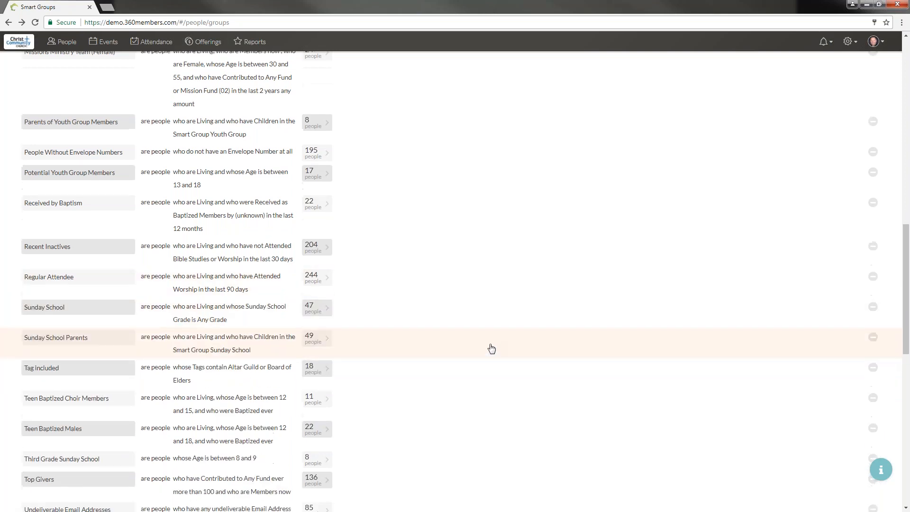
pyautogui.scroll(20, 483, 351)
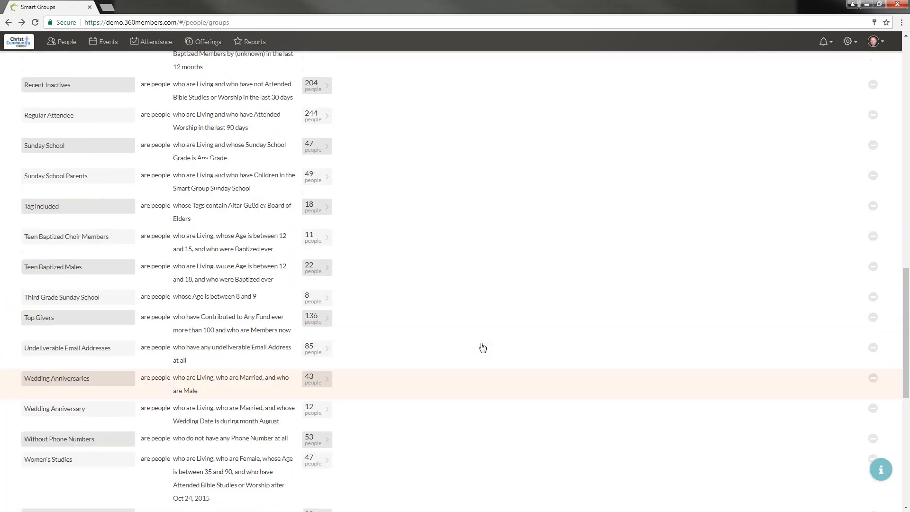
pyautogui.click(111, 104)
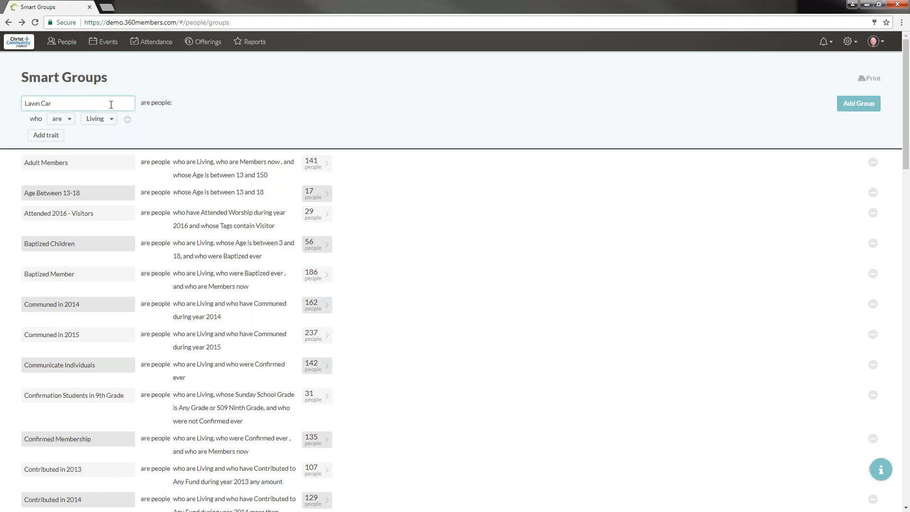
# - Add 'Members now' and 'Age greater than 15' traits, then save the group (135 people)
pyautogui.click(52, 139)
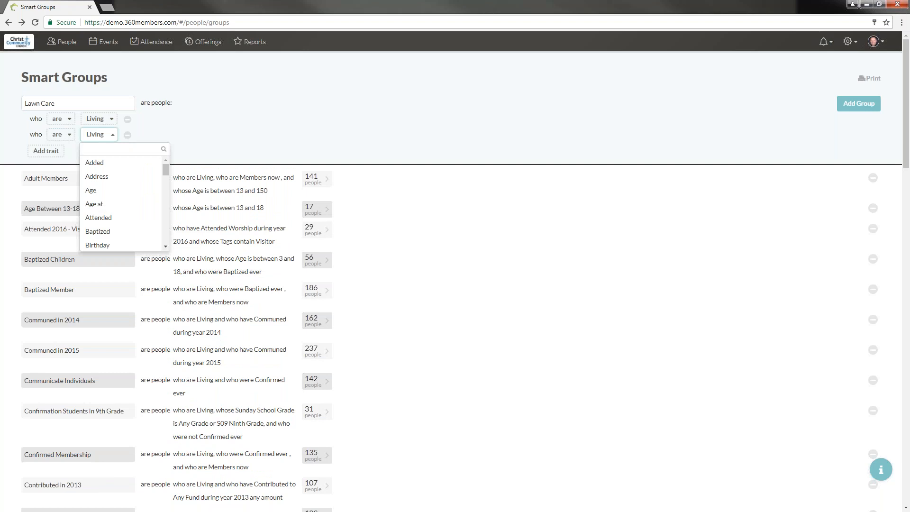
pyautogui.write('mem')
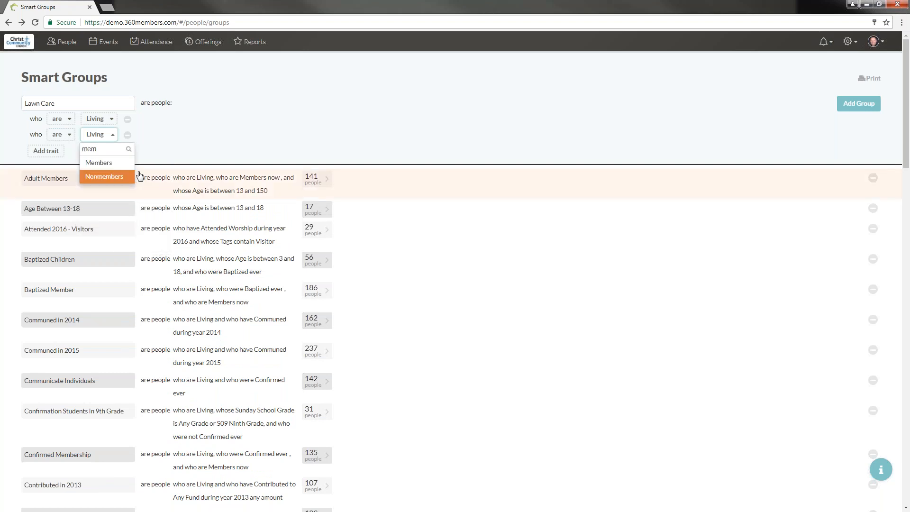
pyautogui.click(122, 178)
pyautogui.click(41, 156)
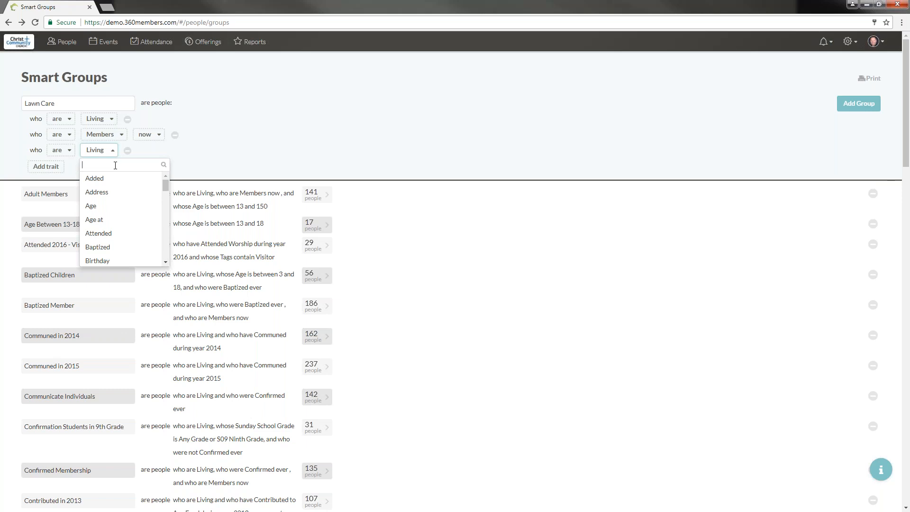
pyautogui.write('age')
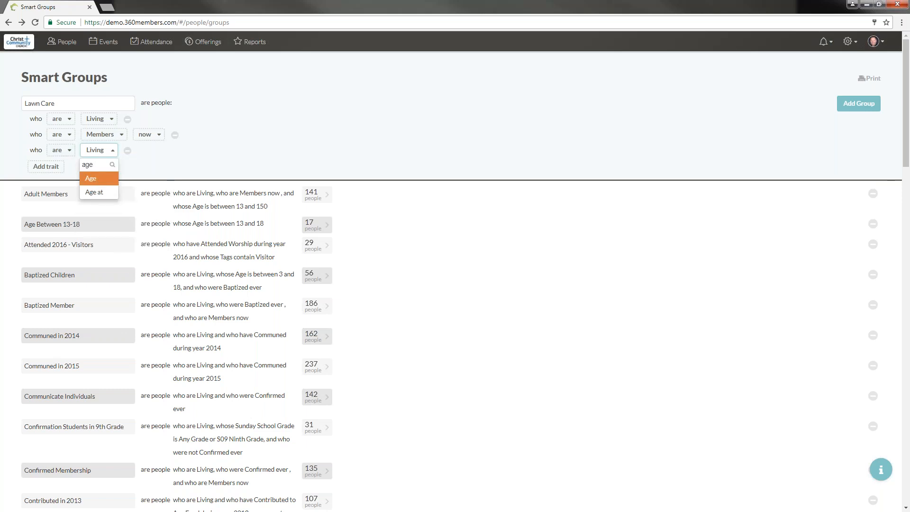
pyautogui.press('Return')
pyautogui.click(108, 151)
pyautogui.click(122, 179)
pyautogui.click(162, 147)
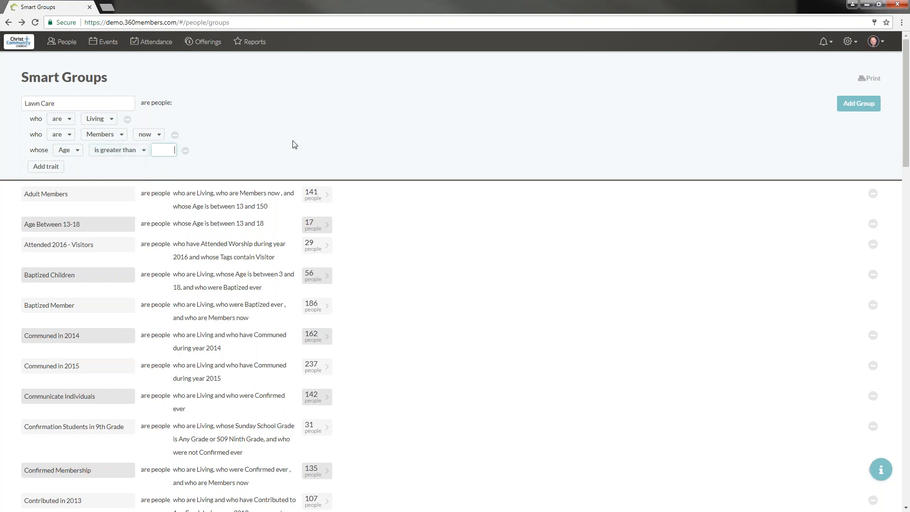
pyautogui.press('Tab')
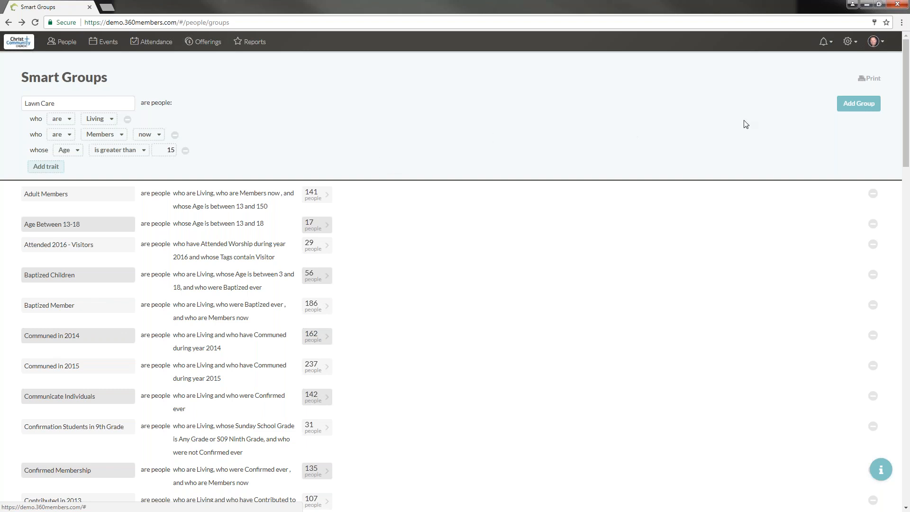
pyautogui.click(859, 104)
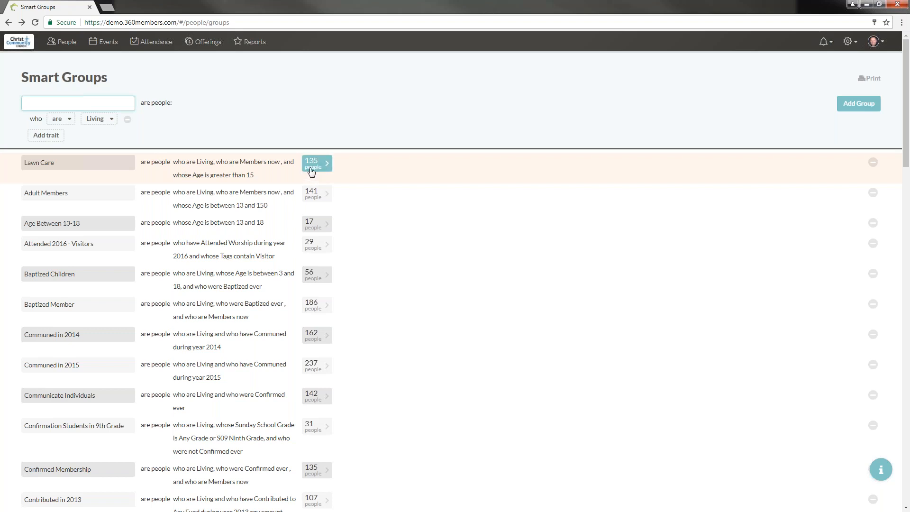
# - Raise Lawn Care's age limit to greater than 23 and save, then delete the group
pyautogui.click(160, 173)
pyautogui.click(169, 213)
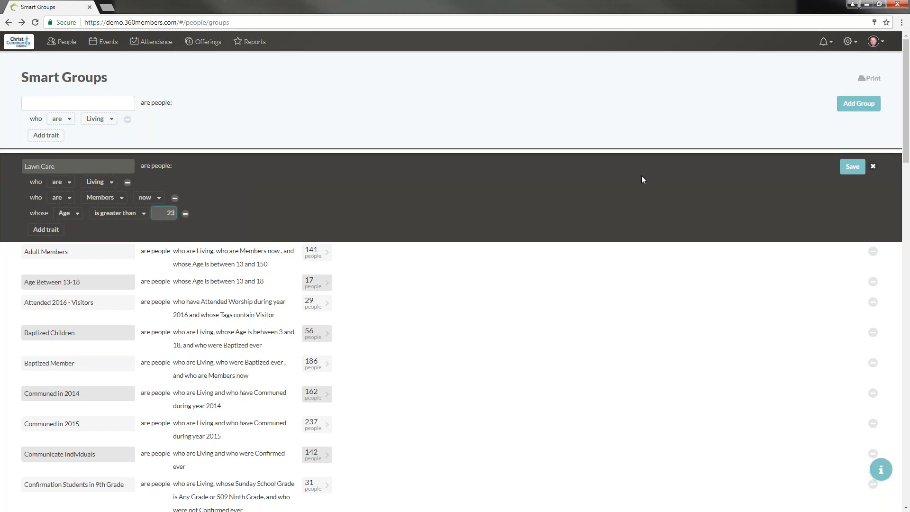
pyautogui.click(862, 168)
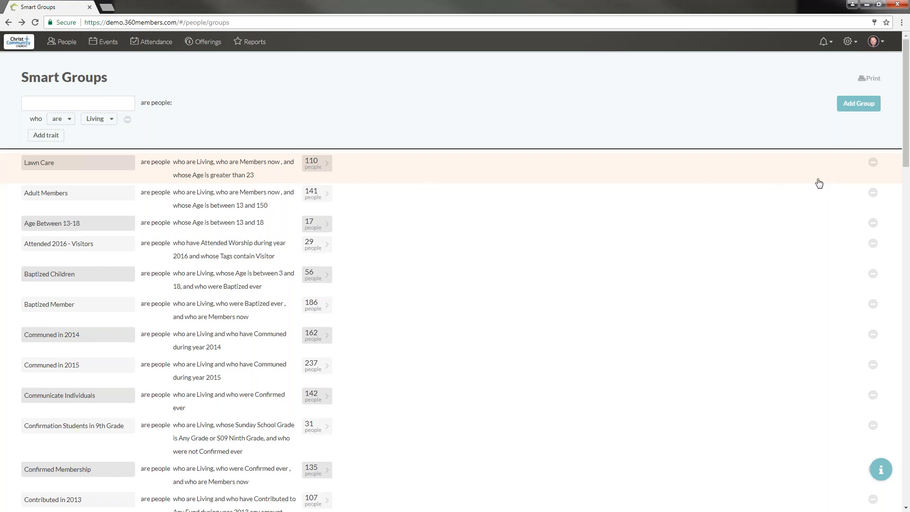
pyautogui.click(873, 163)
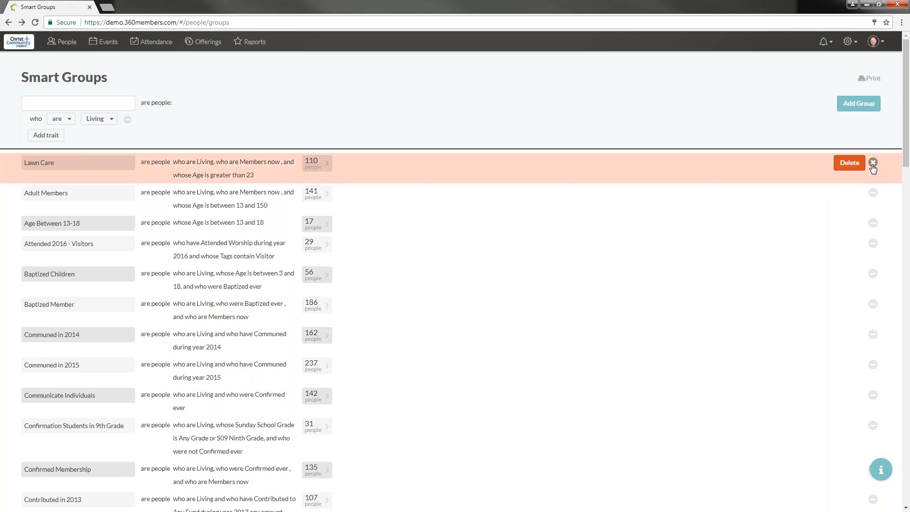
pyautogui.click(849, 164)
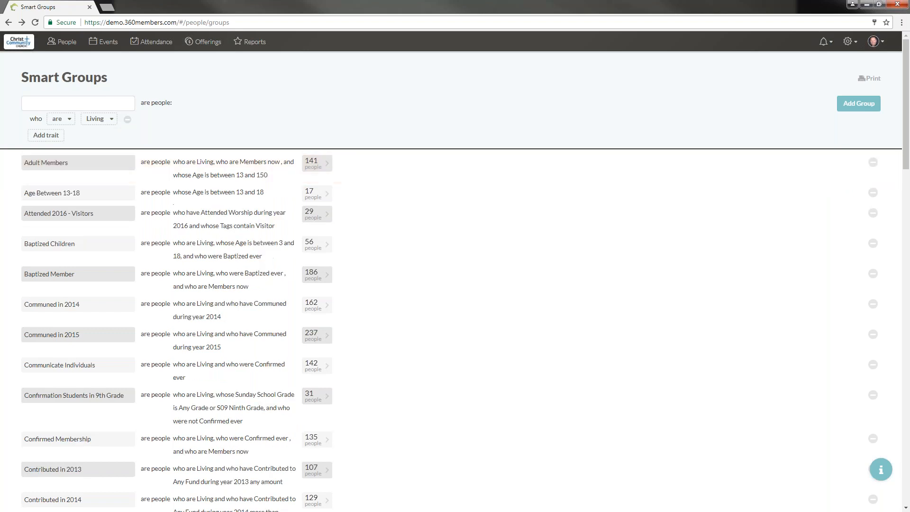
# - Scroll through the smart groups, then go to People showing the 48 Men's Ministry individuals
pyautogui.scroll(-10, 308, 170)
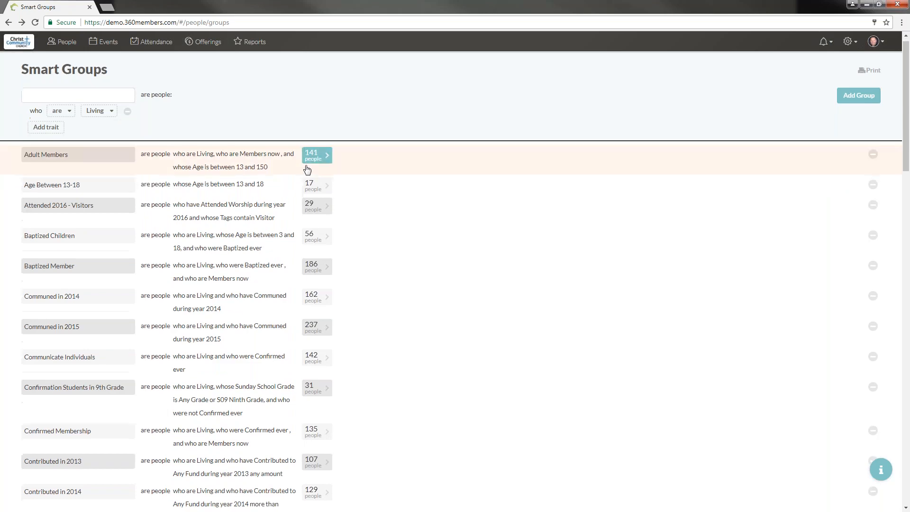
pyautogui.scroll(-3, 442, 255)
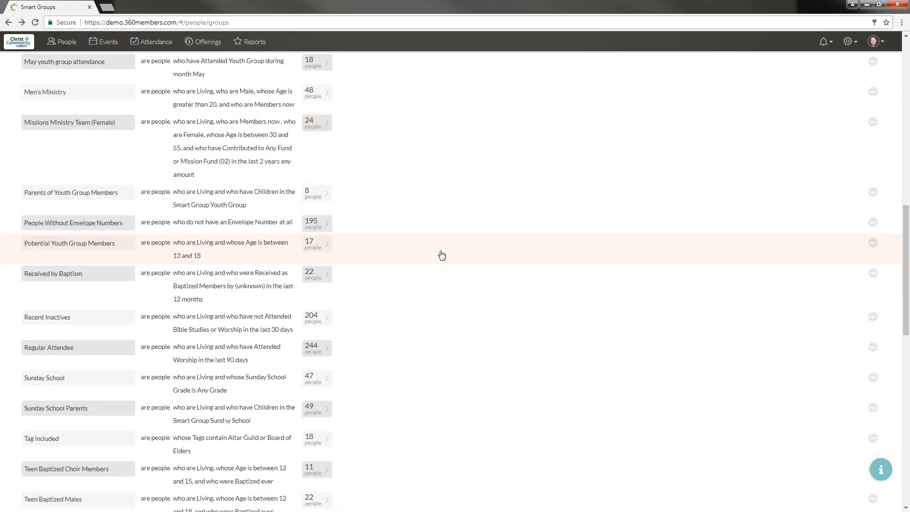
pyautogui.scroll(-1, 437, 315)
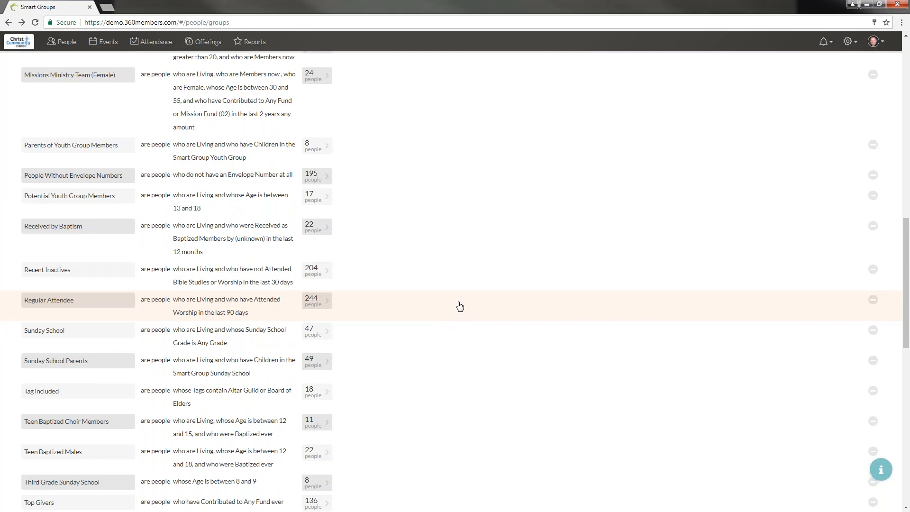
pyautogui.scroll(4, 457, 303)
pyautogui.scroll(10, 457, 296)
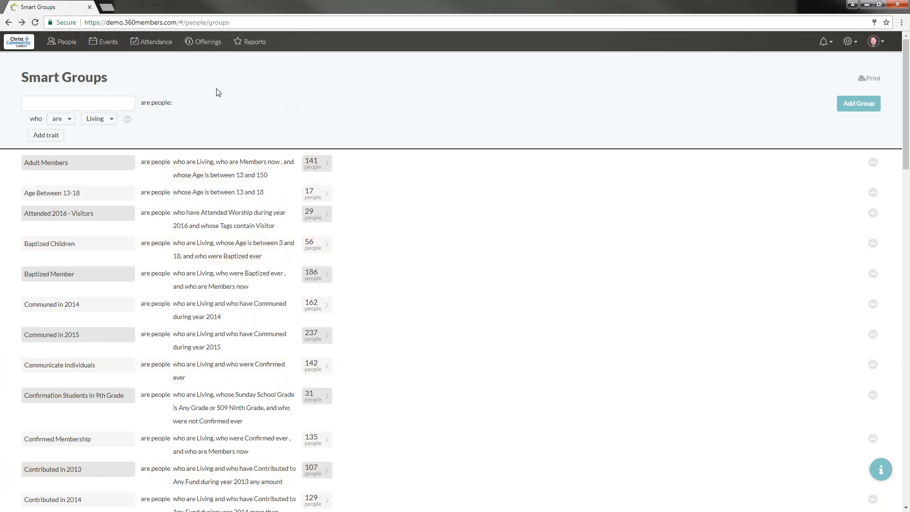
pyautogui.click(71, 47)
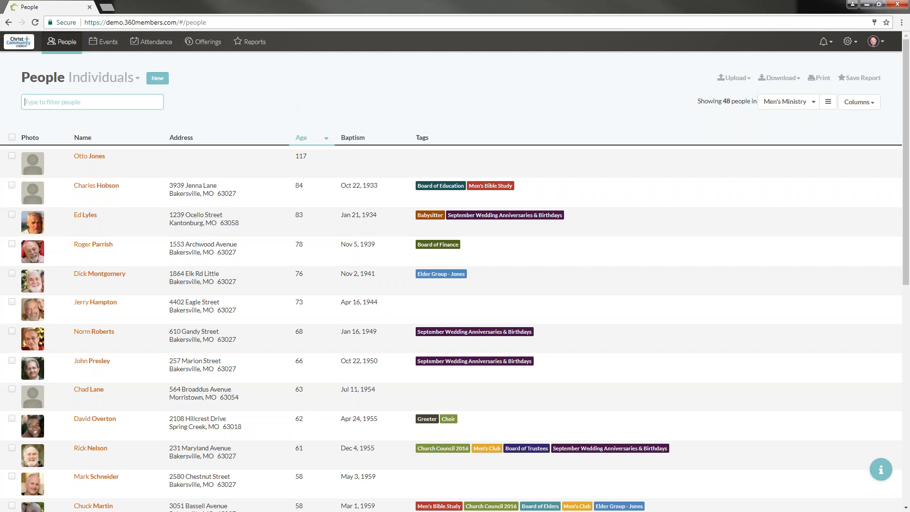
# - Go to the Tags page and create an 'Assoc. Member' tag
pyautogui.click(848, 41)
pyautogui.click(813, 229)
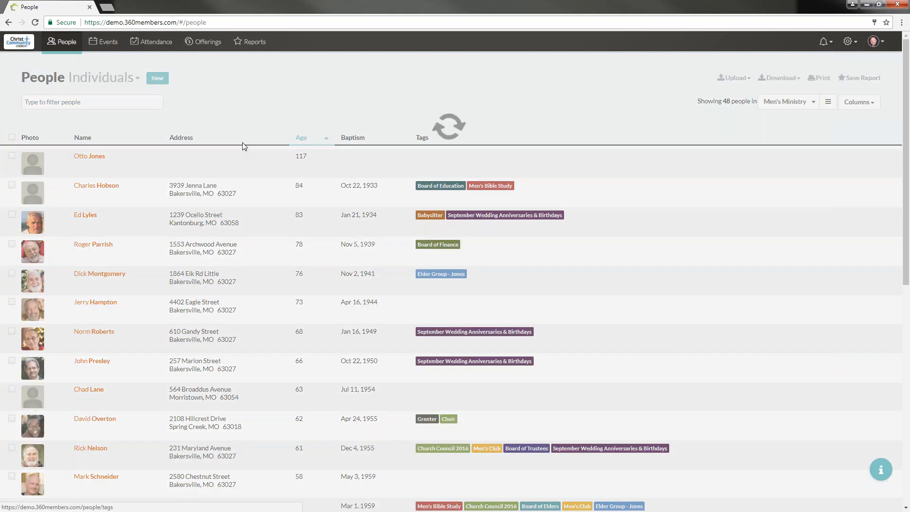
pyautogui.rightClick(118, 153)
pyautogui.click(126, 109)
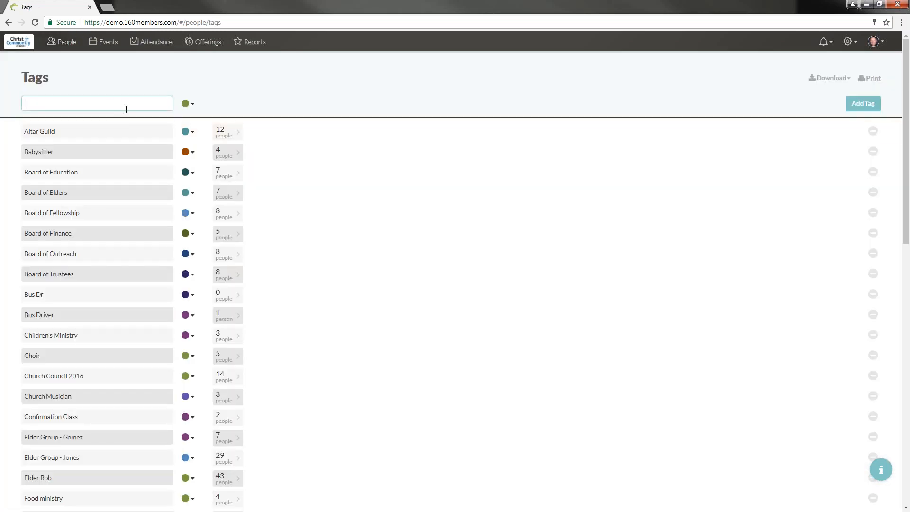
pyautogui.write('Assoc. Member')
pyautogui.press('Return')
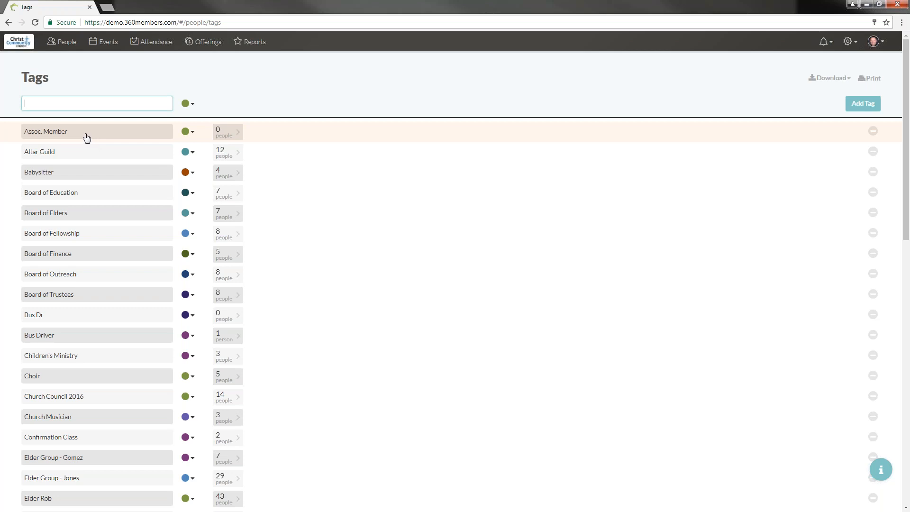
# - Delete the 'Assoc. Member' tag again
pyautogui.click(874, 131)
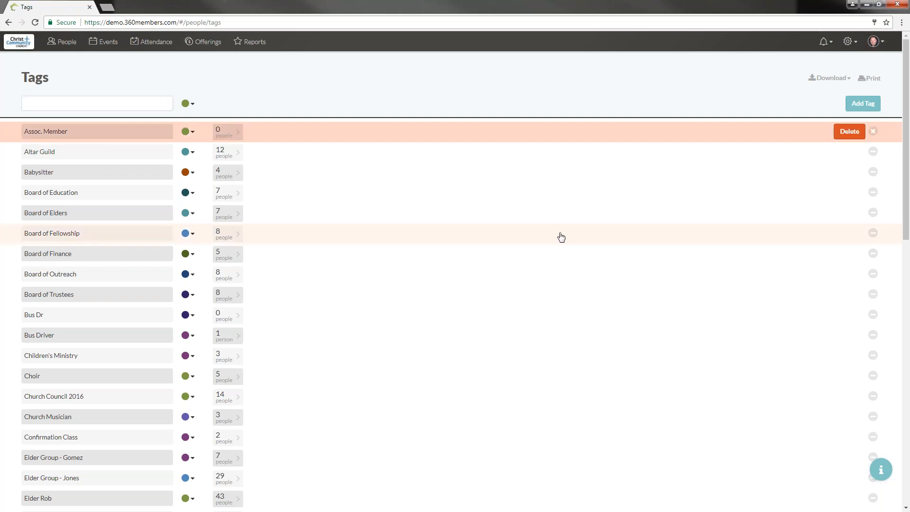
pyautogui.click(850, 132)
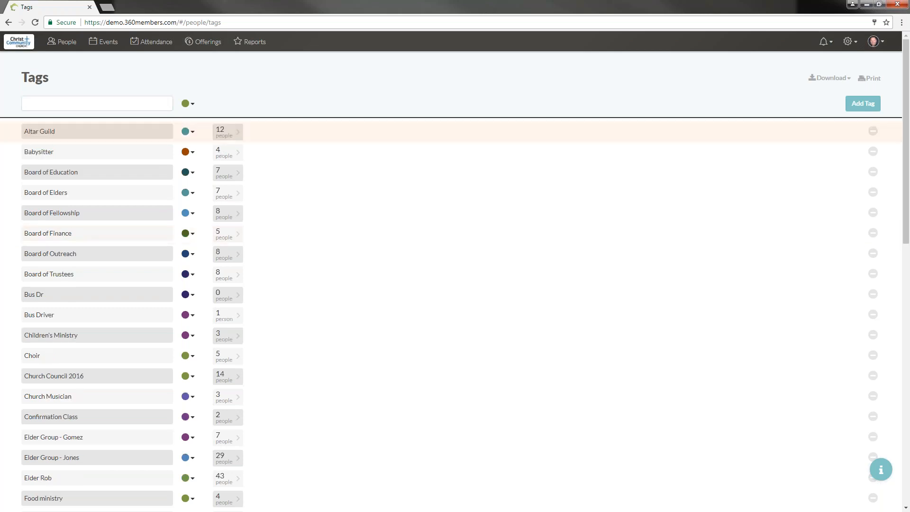
pyautogui.click(853, 49)
# - On Smart Groups, draft an 'Assoc. Member' group, keeping its condition as 'are'
pyautogui.click(813, 166)
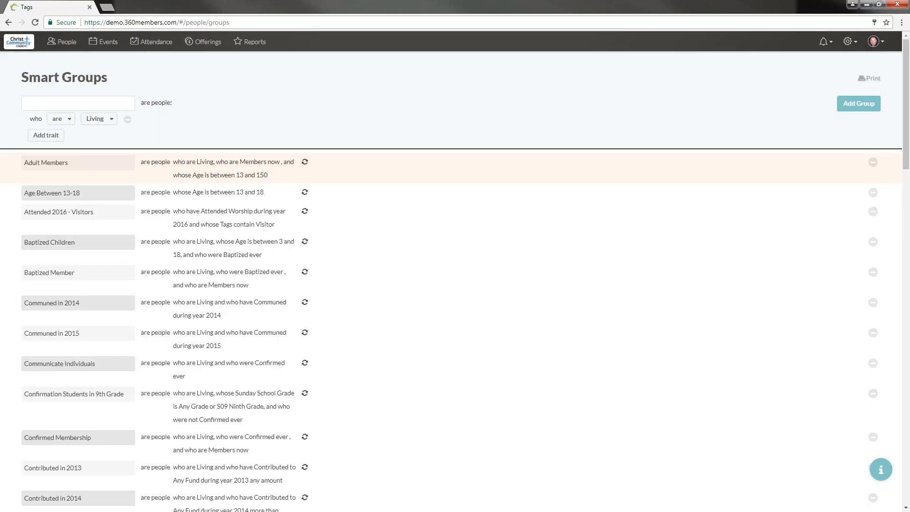
pyautogui.click(66, 107)
pyautogui.write('Assoc. Memb')
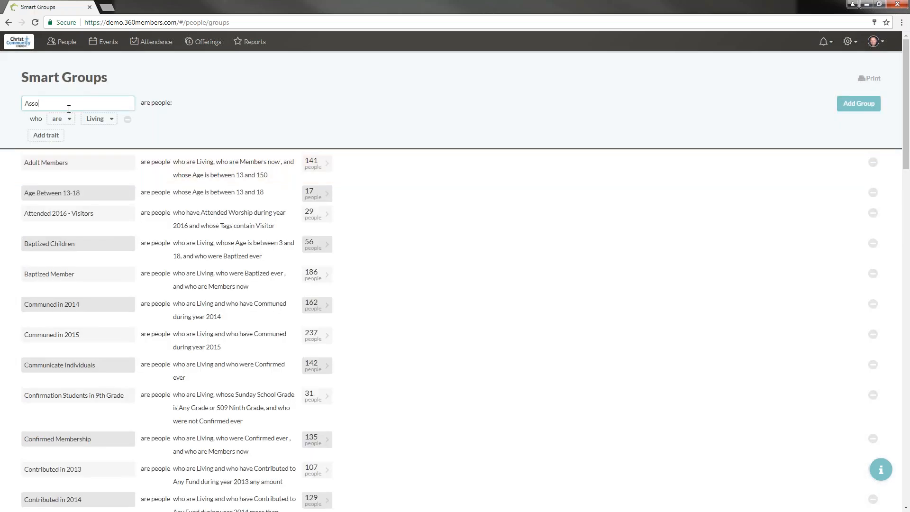
pyautogui.press('Tab')
pyautogui.press('Tab')
pyautogui.click(66, 127)
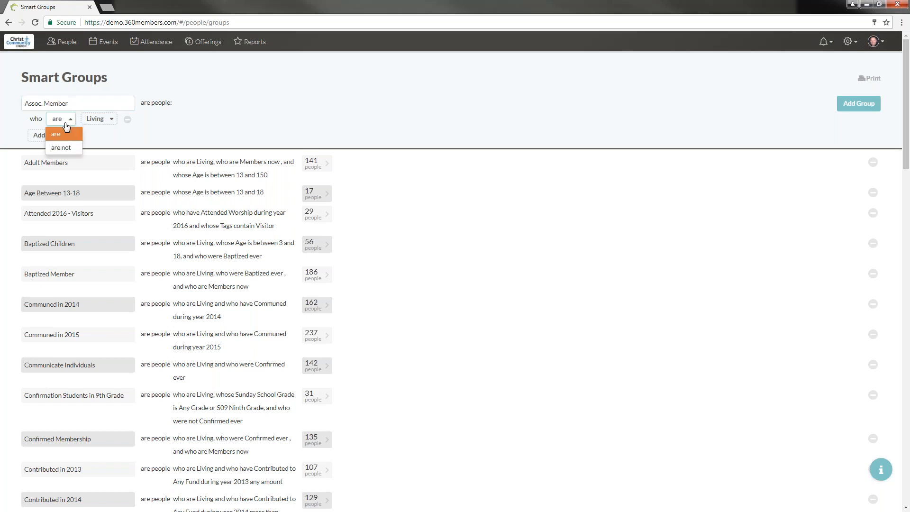
pyautogui.click(66, 125)
pyautogui.click(66, 124)
pyautogui.click(60, 136)
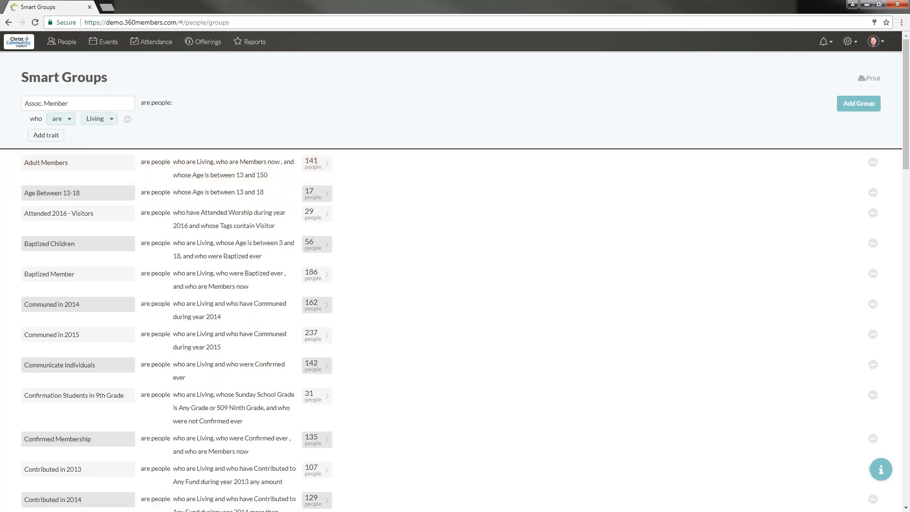
# - Erase the 'Assoc. Member' name and abandon the draft group
pyautogui.tripleClick(86, 110)
pyautogui.press('BackSpace')
pyautogui.click(260, 105)
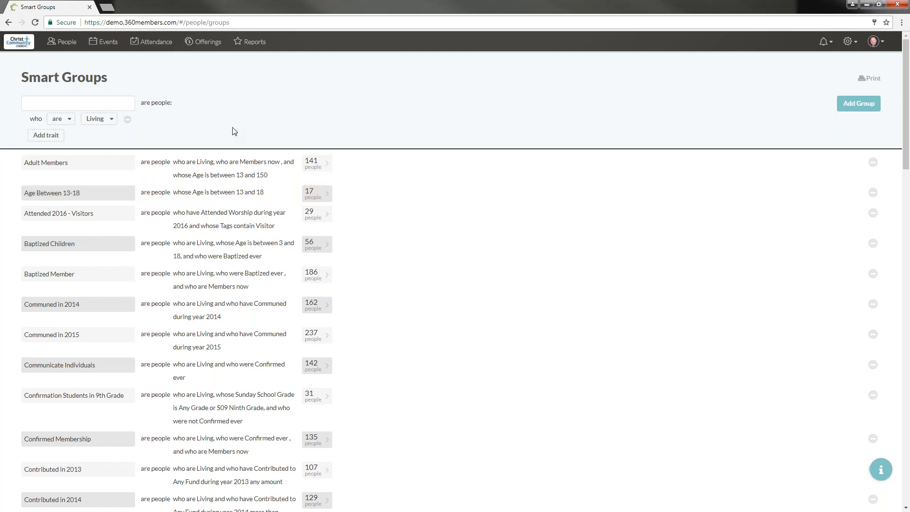
# - Try several name searches in the People list, none of which match the member
pyautogui.click(64, 42)
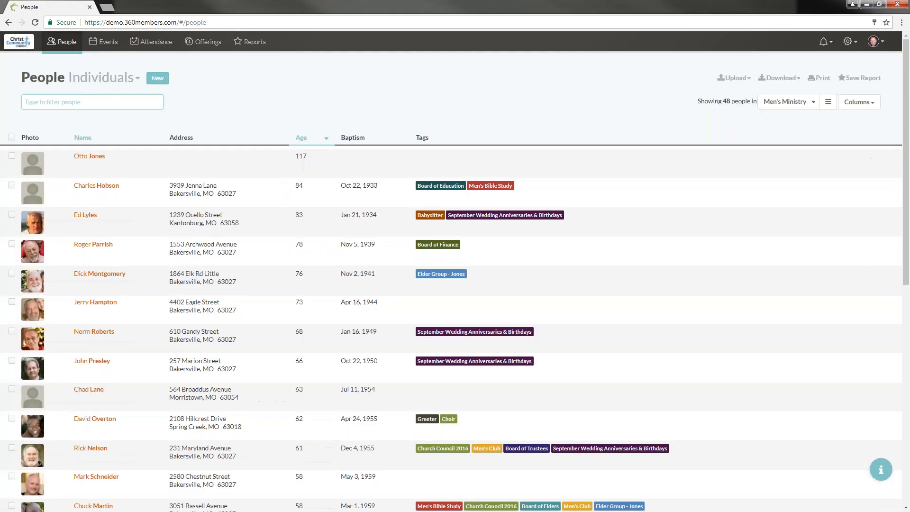
pyautogui.write('rachel')
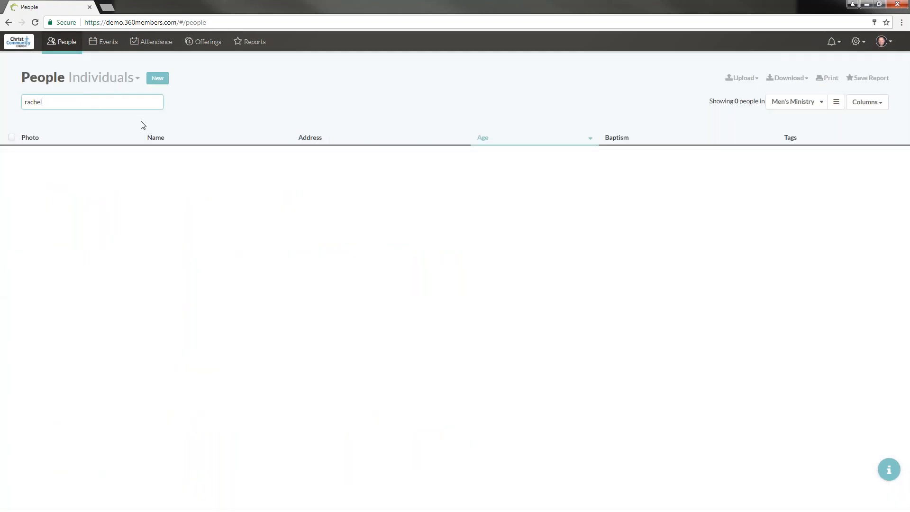
pyautogui.press('BackSpace')
pyautogui.write('Gro')
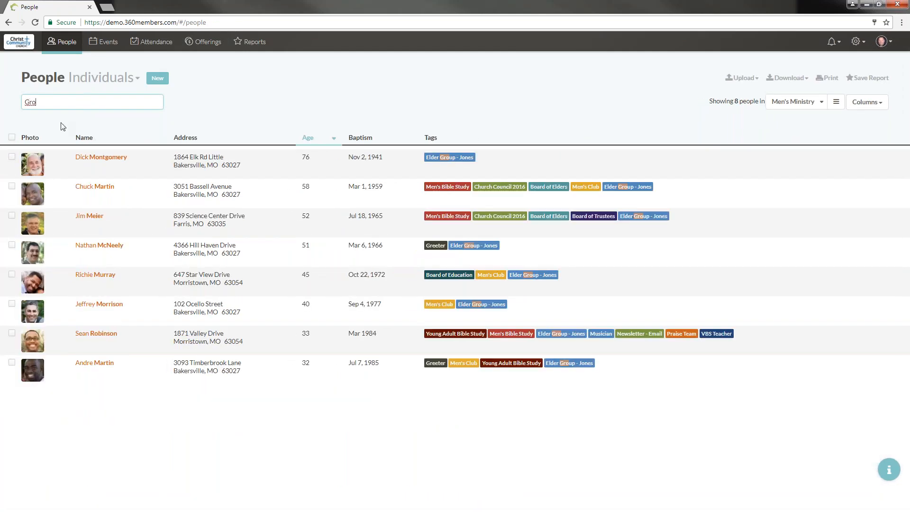
pyautogui.doubleClick(30, 109)
pyautogui.press('BackSpace')
pyautogui.write('Brian')
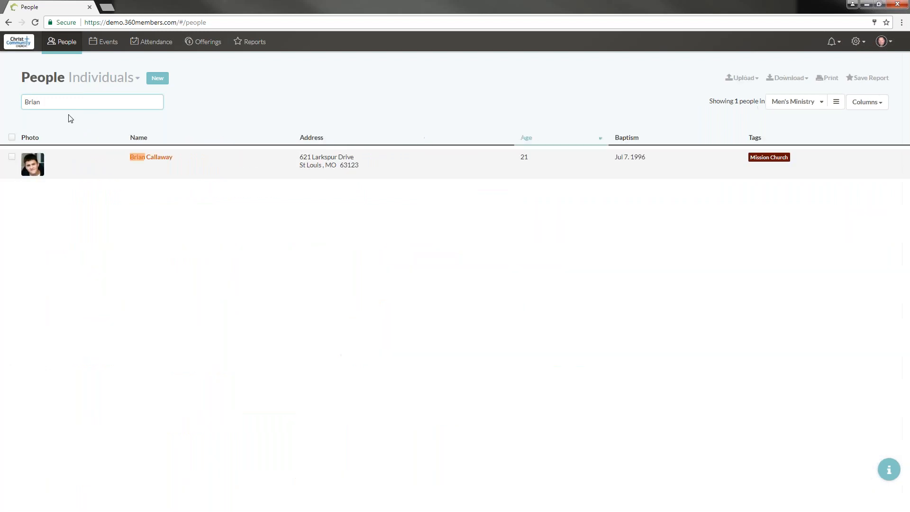
pyautogui.press('BackSpace')
pyautogui.press('BackSpace')
pyautogui.press('BackSpace')
pyautogui.write('R')
pyautogui.press('BackSpace')
pyautogui.press('BackSpace')
pyautogui.write('Rachel')
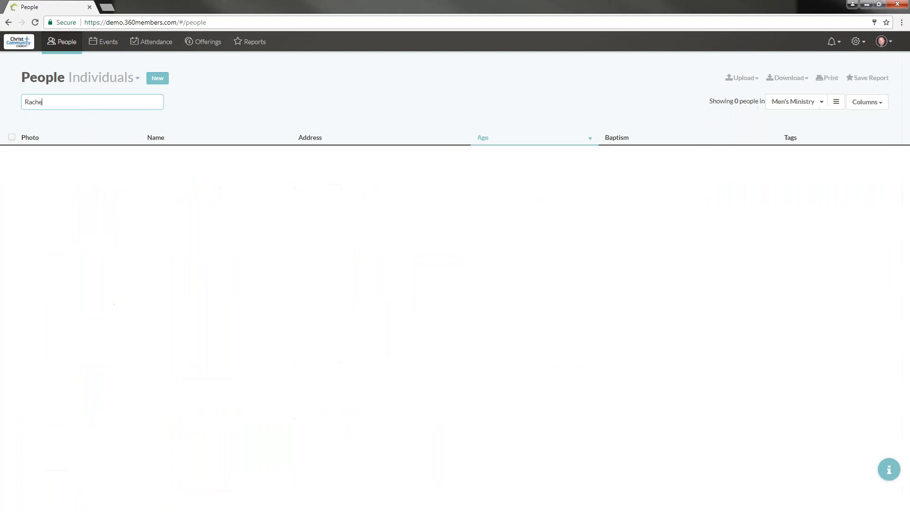
pyautogui.press('BackSpace')
pyautogui.press('BackSpace')
pyautogui.press('BackSpace')
pyautogui.press('BackSpace')
pyautogui.press('BackSpace')
pyautogui.press('BackSpace')
# - Reload the People page, re-enter the member's first name and inspect the list selector
pyautogui.click(35, 23)
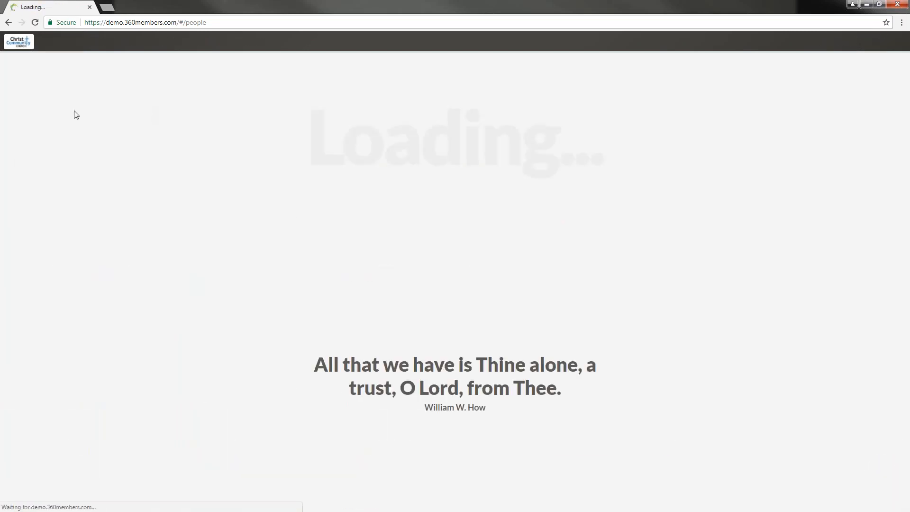
pyautogui.write('Rachel')
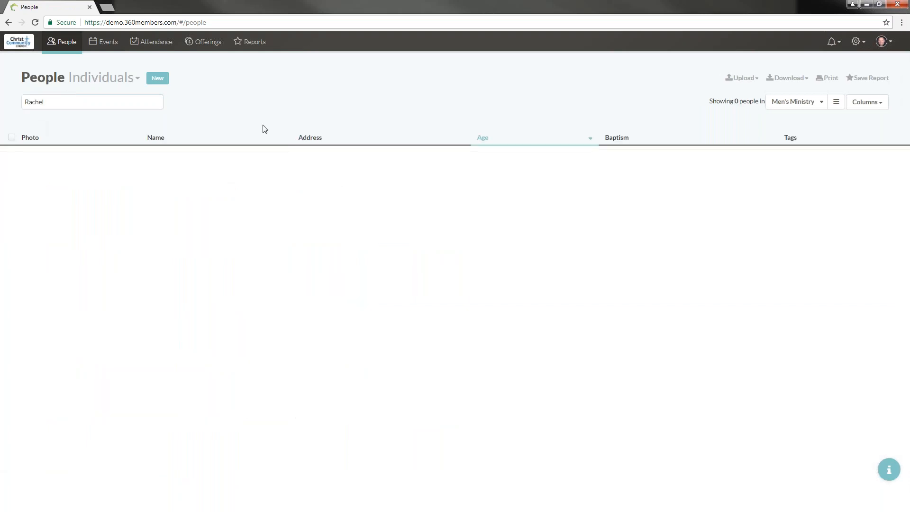
pyautogui.click(813, 107)
pyautogui.click(812, 107)
pyautogui.click(816, 101)
pyautogui.click(817, 101)
pyautogui.click(150, 100)
# - Switch the people list from Men's Ministry to Everyone and retype the member's name in the filter
pyautogui.click(803, 102)
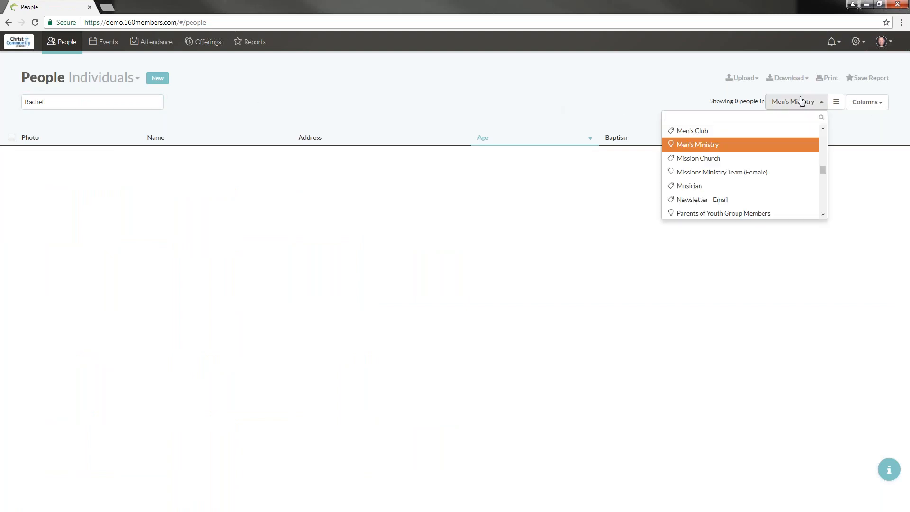
pyautogui.scroll(5, 823, 163)
pyautogui.click(711, 131)
pyautogui.click(138, 103)
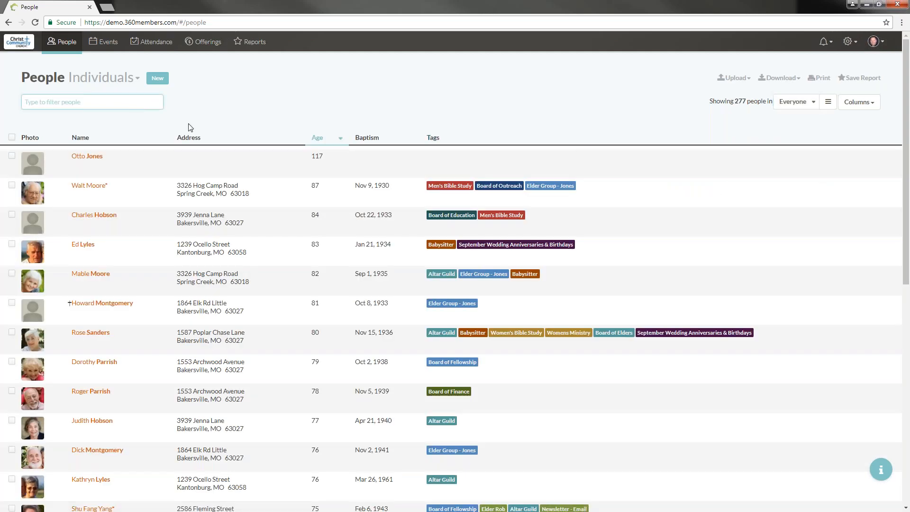
pyautogui.write('rahcel')
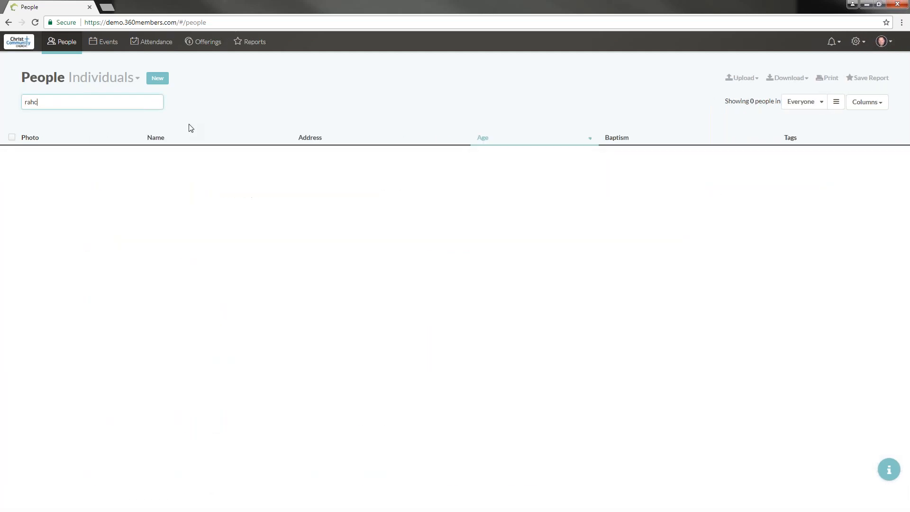
pyautogui.press('BackSpace')
pyautogui.press('BackSpace')
# - Complete the name filter and open the first matching member's profile
pyautogui.write('che')
pyautogui.click(121, 157)
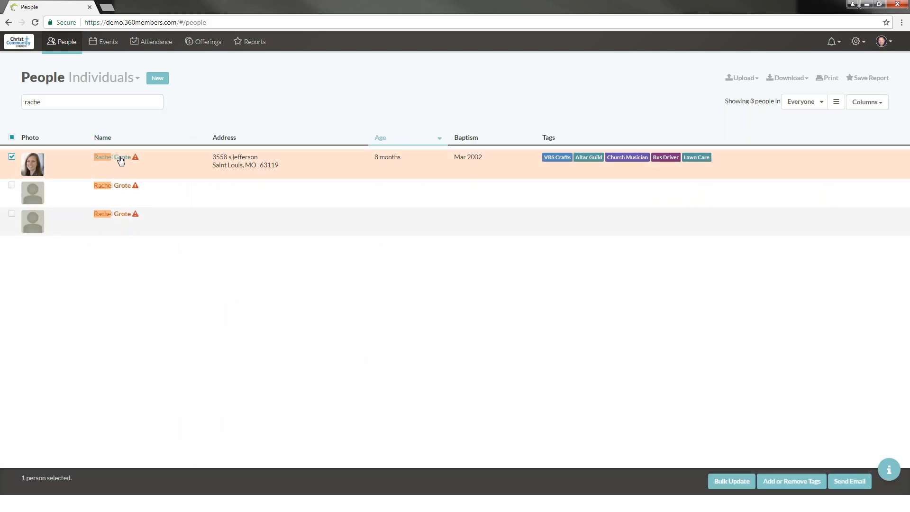
pyautogui.click(121, 157)
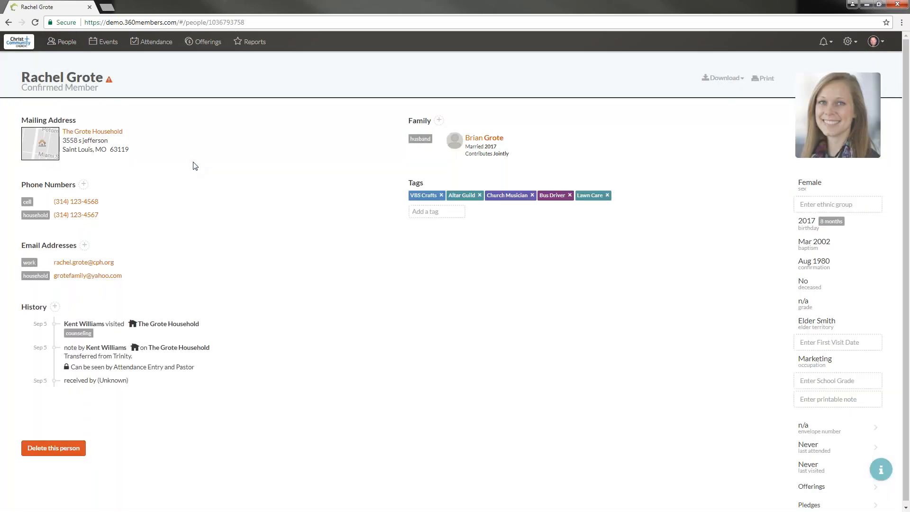
pyautogui.rightClick(206, 199)
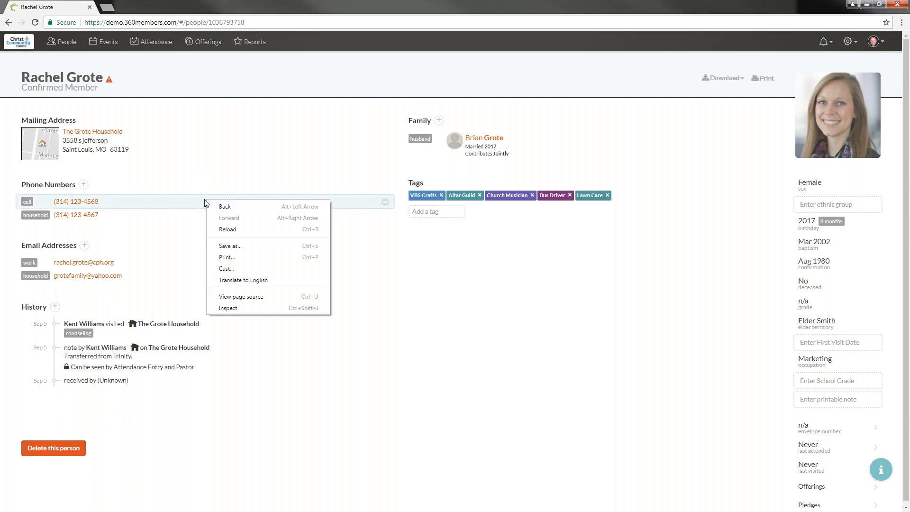
pyautogui.click(599, 293)
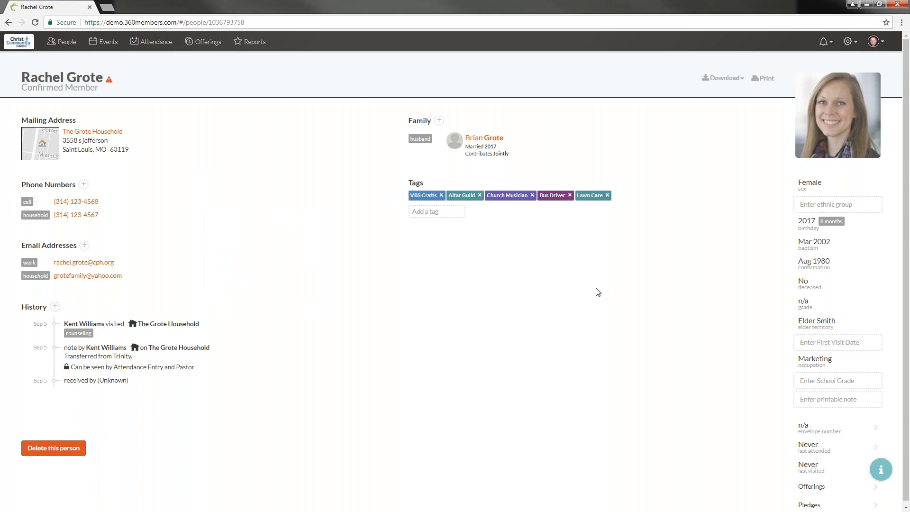
# - Mark the member as Deceased with death year 2007
pyautogui.click(792, 285)
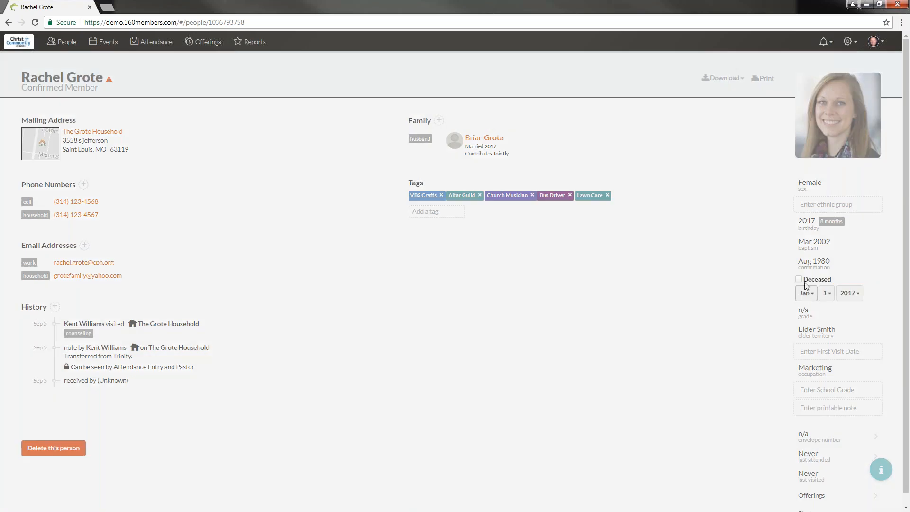
pyautogui.click(799, 279)
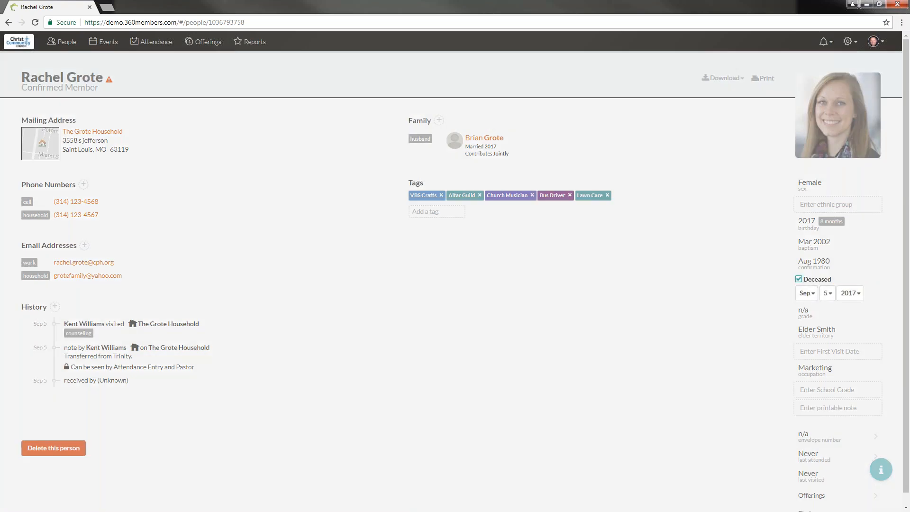
pyautogui.click(851, 294)
pyautogui.scroll(-3, 823, 366)
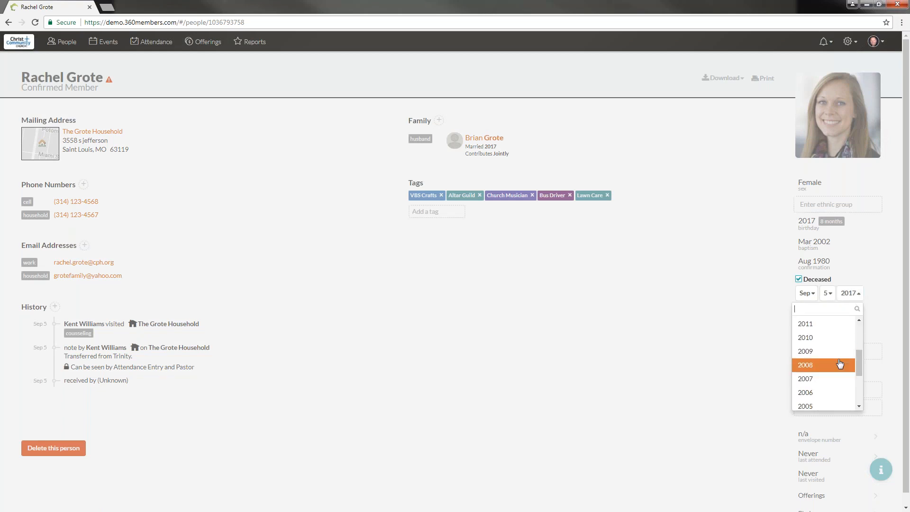
pyautogui.click(823, 377)
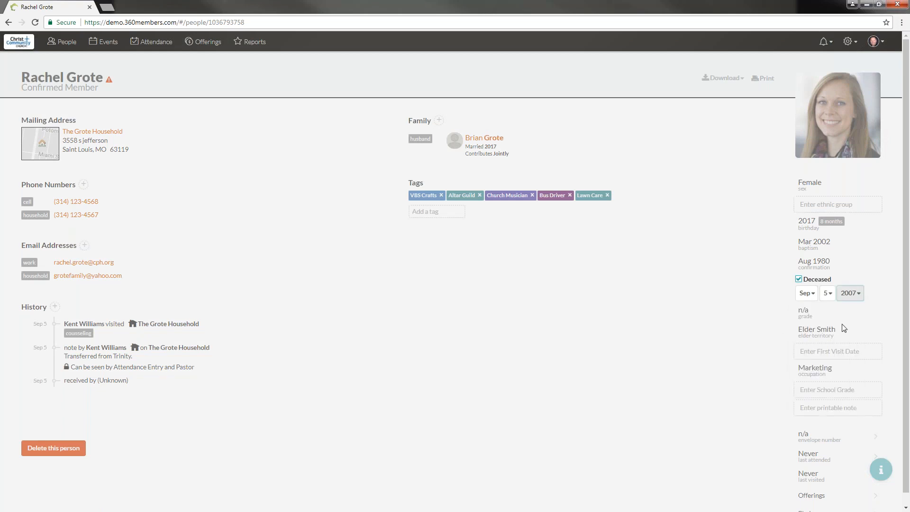
# - Set the death month to Jan and day to 1, then save the death date
pyautogui.click(812, 296)
pyautogui.scroll(-4, 820, 332)
pyautogui.scroll(4, 821, 325)
pyautogui.click(821, 324)
pyautogui.click(827, 293)
pyautogui.scroll(-3, 833, 342)
pyautogui.scroll(4, 832, 341)
pyautogui.click(829, 321)
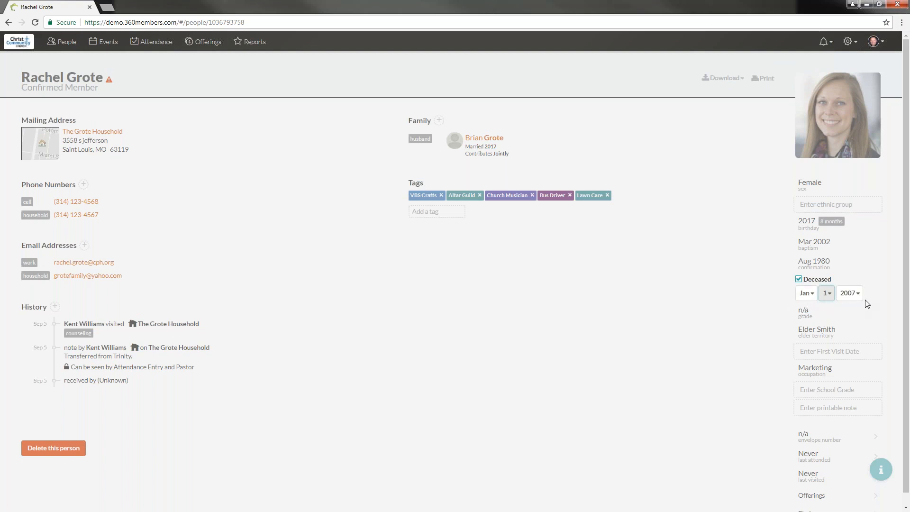
pyautogui.click(806, 293)
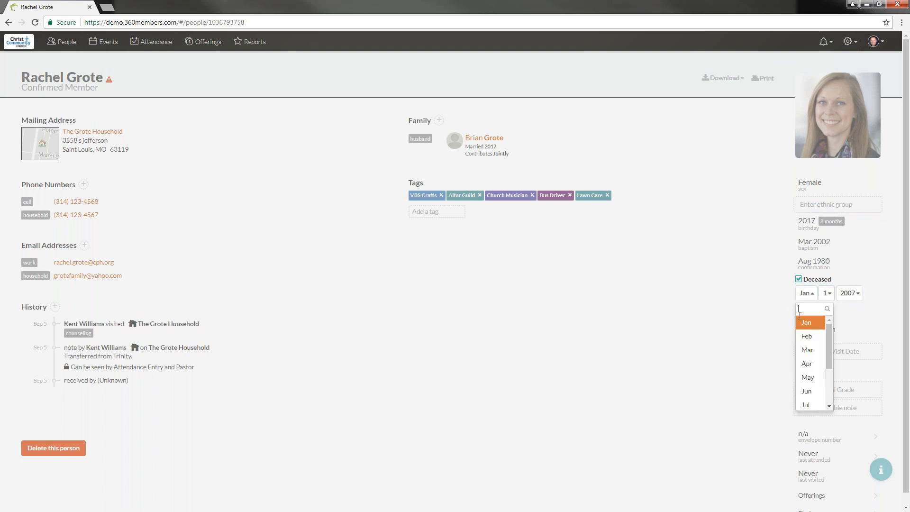
pyautogui.click(815, 324)
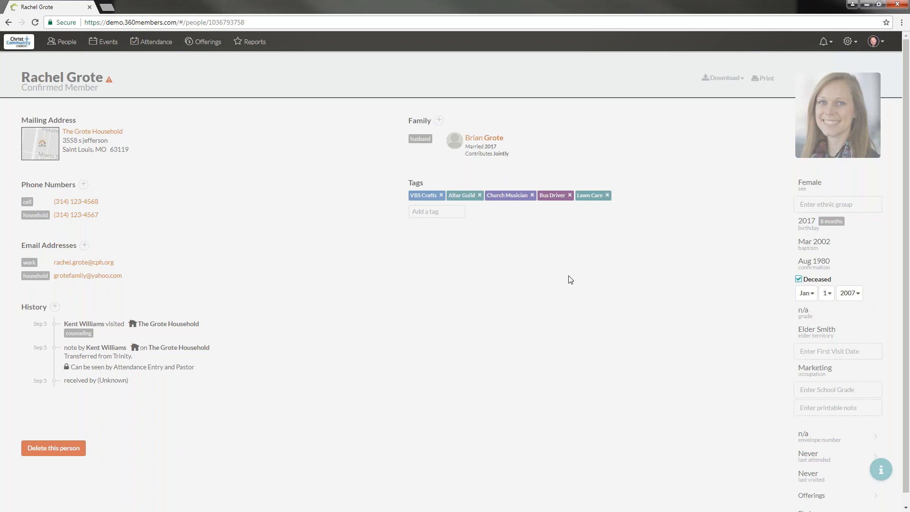
pyautogui.click(571, 280)
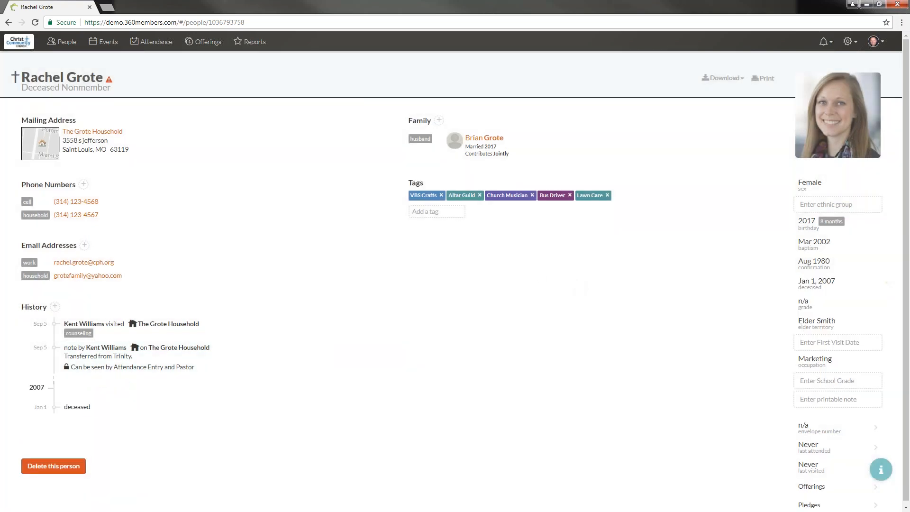
pyautogui.click(89, 408)
# - Save a memo on the deceased entry saying the month and date are approximate, then return to People
pyautogui.click(109, 420)
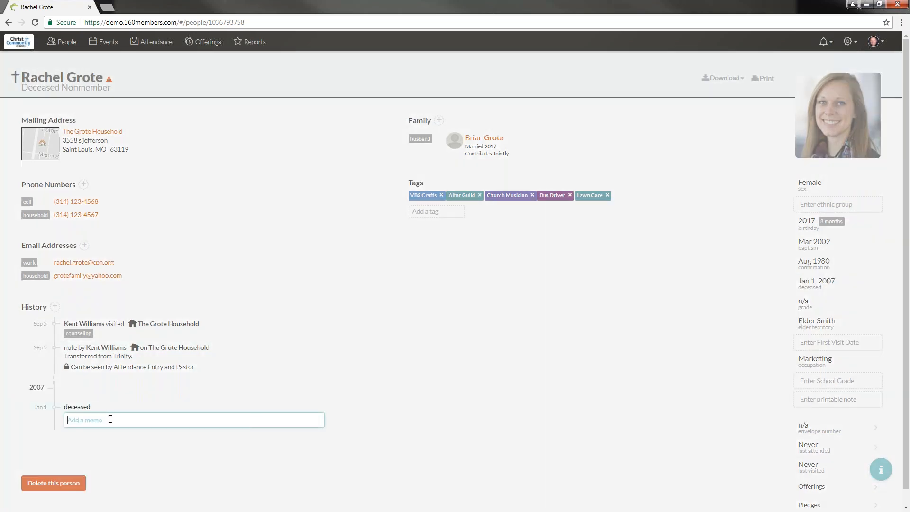
pyautogui.write('month and date apporx.')
pyautogui.press('BackSpace')
pyautogui.press('BackSpace')
pyautogui.press('BackSpace')
pyautogui.press('Return')
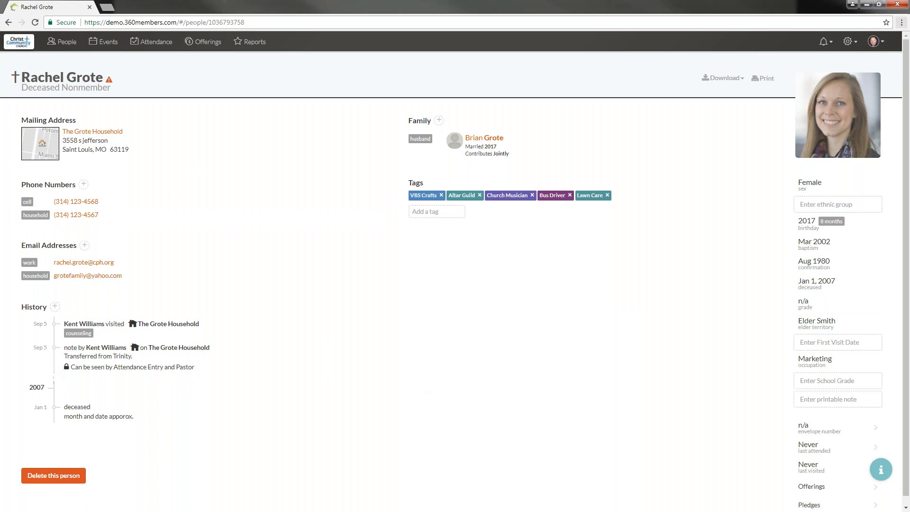
pyautogui.click(62, 45)
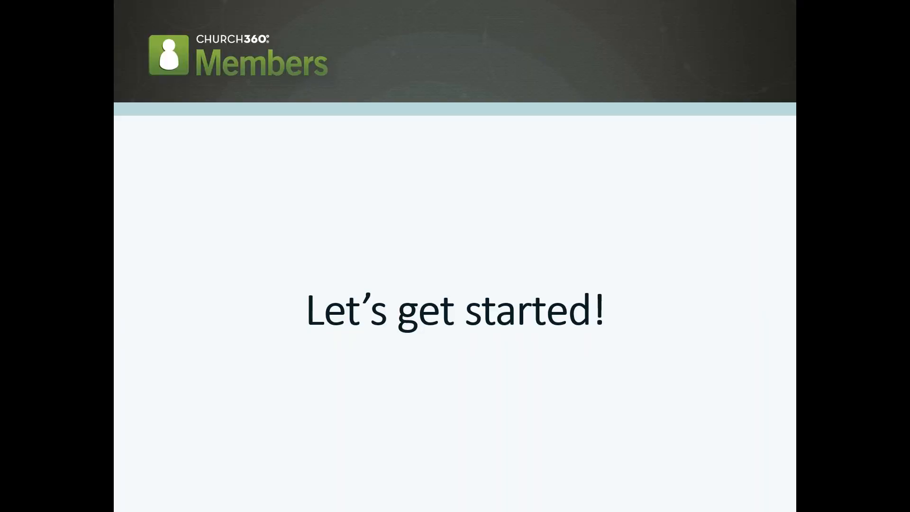
# - Advance the presentation from 'Let's get started!' to the Product Updates slide
pyautogui.press('Right')
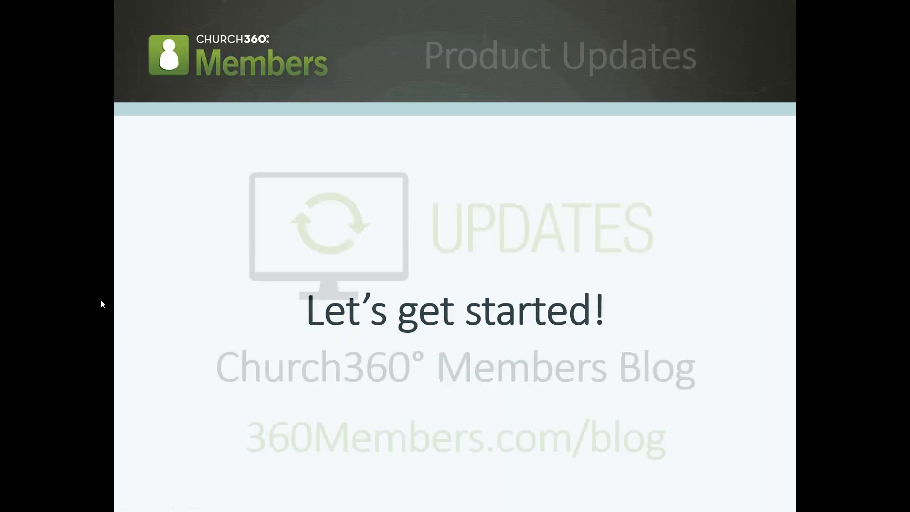
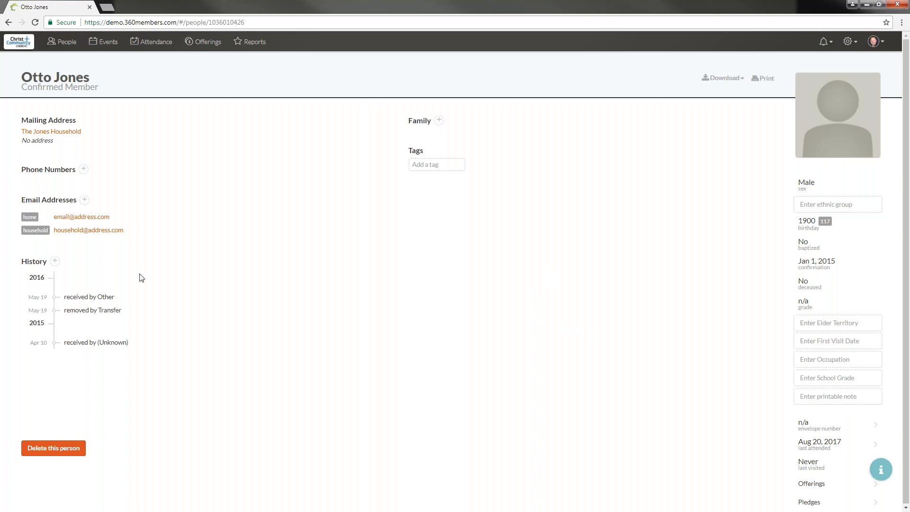
# - Open the church's General Settings and scroll through its custom fields
pyautogui.click(850, 42)
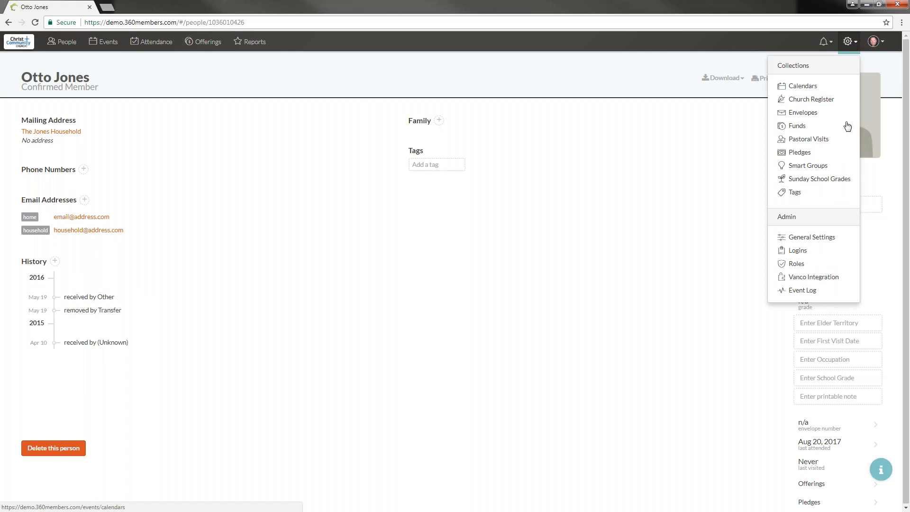
pyautogui.click(825, 236)
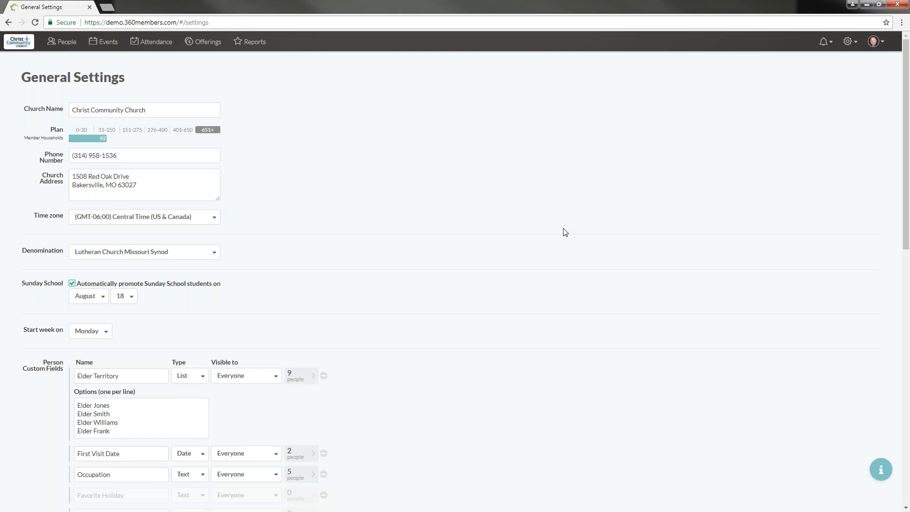
pyautogui.scroll(-2, 566, 232)
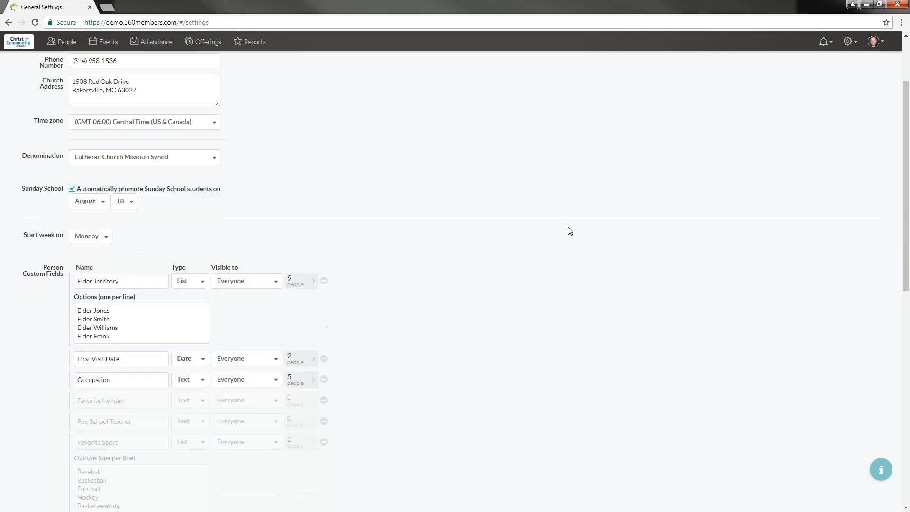
pyautogui.scroll(-1, 570, 231)
pyautogui.scroll(-1, 571, 229)
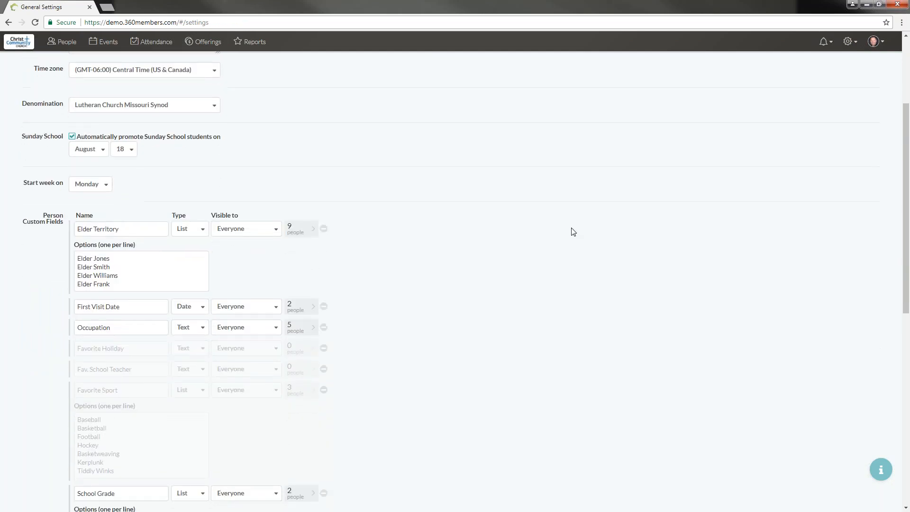
pyautogui.scroll(3, 575, 239)
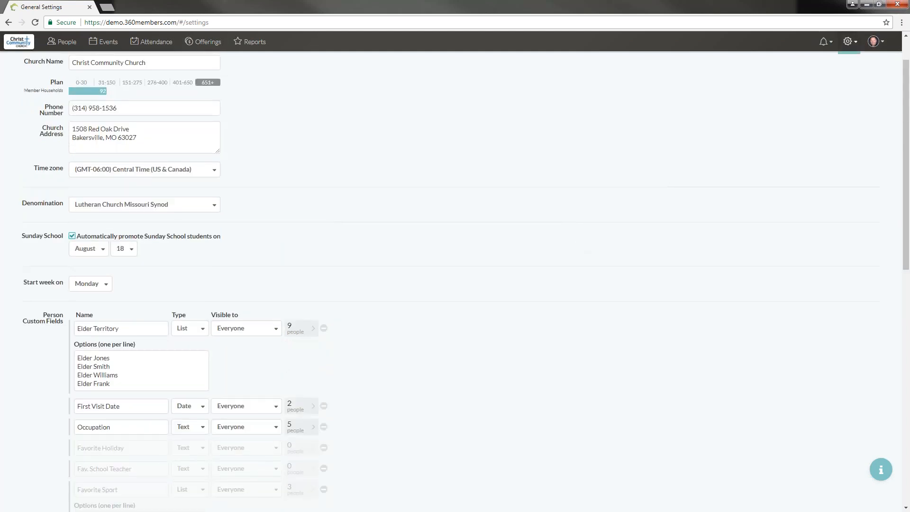
# - Scroll further through the settings, then return to the People list of 277 individuals
pyautogui.click(854, 46)
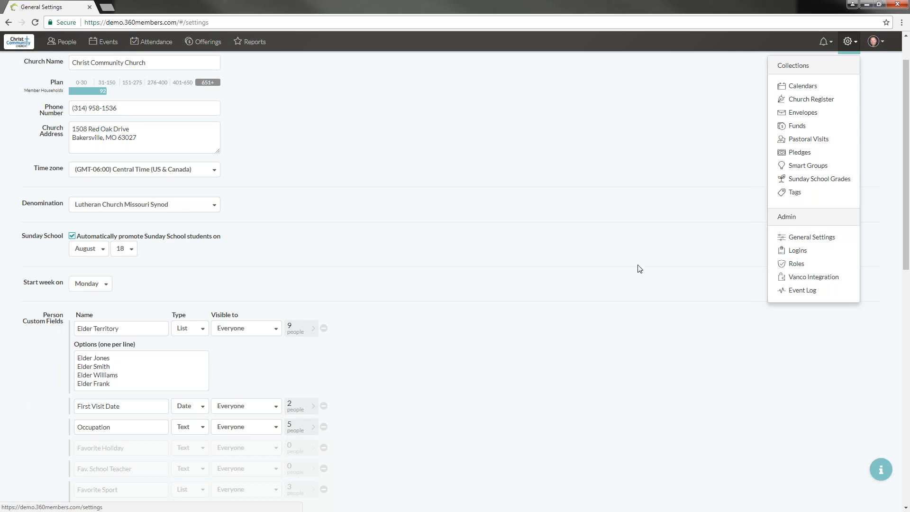
pyautogui.click(553, 306)
pyautogui.scroll(-2, 559, 311)
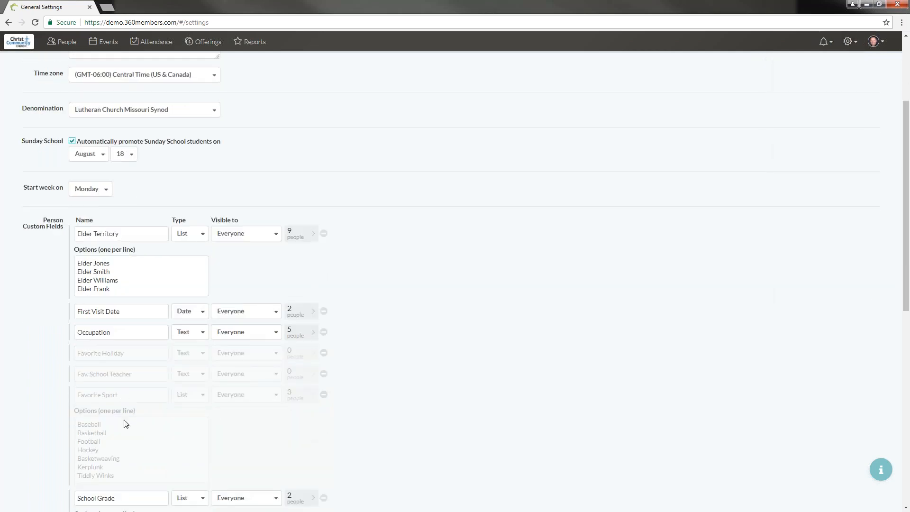
pyautogui.scroll(-1, 158, 469)
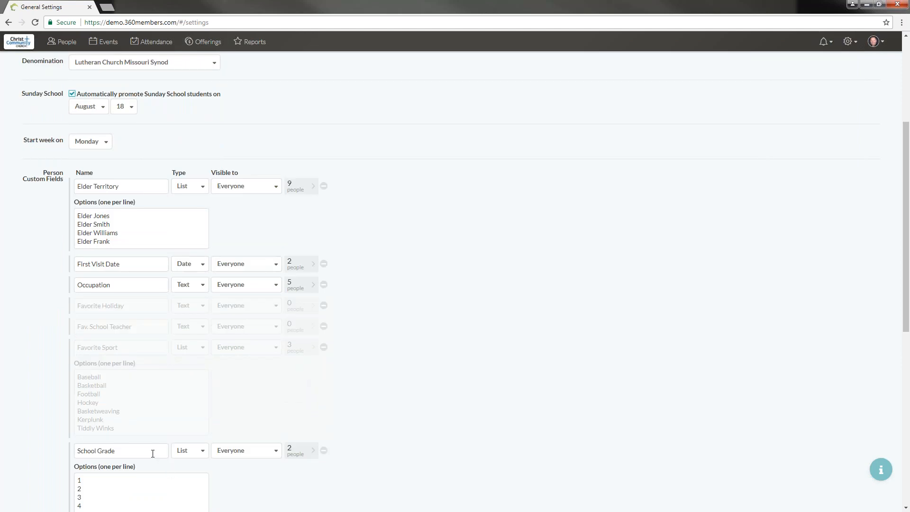
pyautogui.scroll(-4, 166, 383)
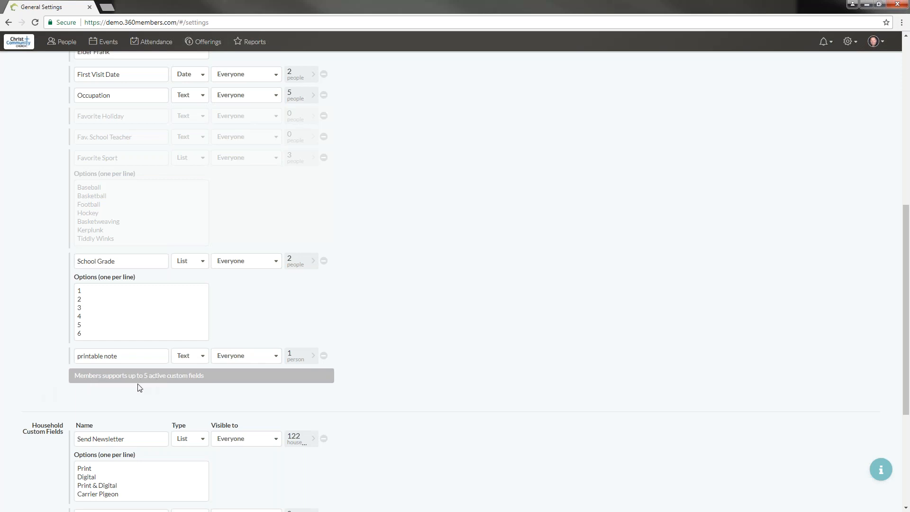
pyautogui.scroll(-4, 171, 392)
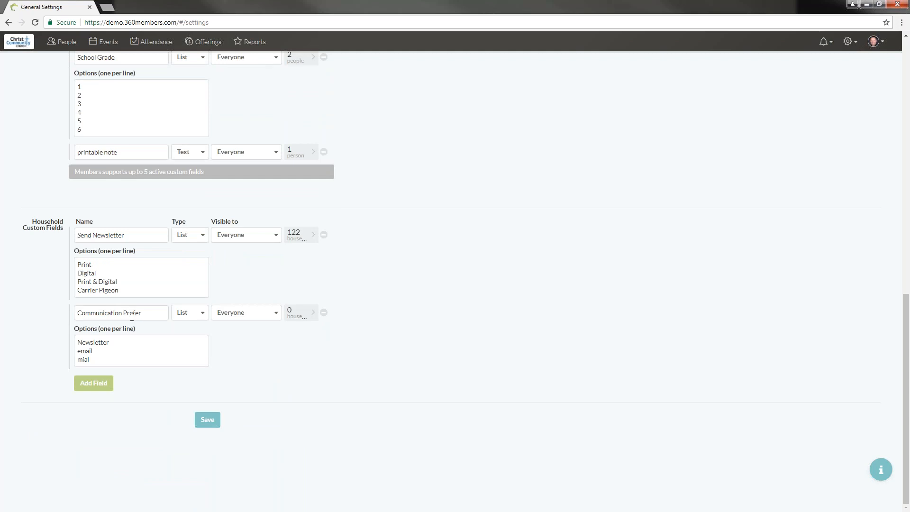
pyautogui.click(63, 42)
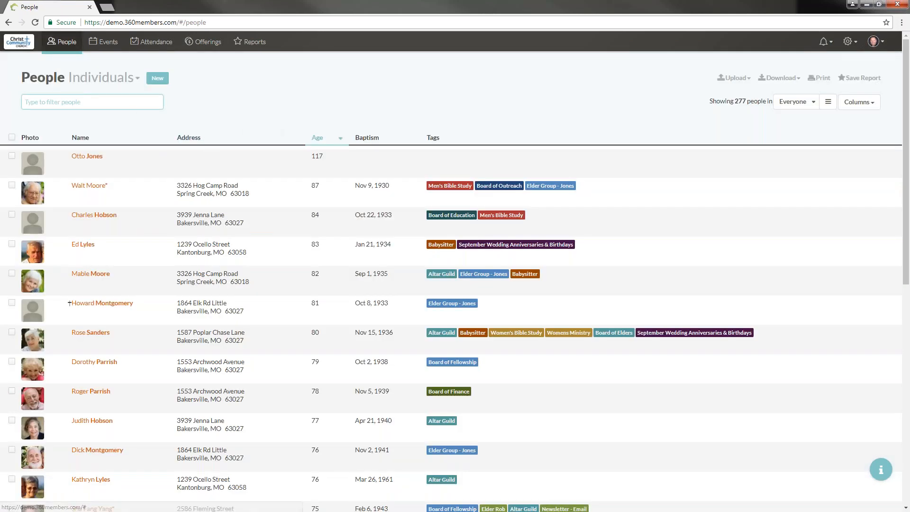
pyautogui.click(94, 80)
pyautogui.click(118, 113)
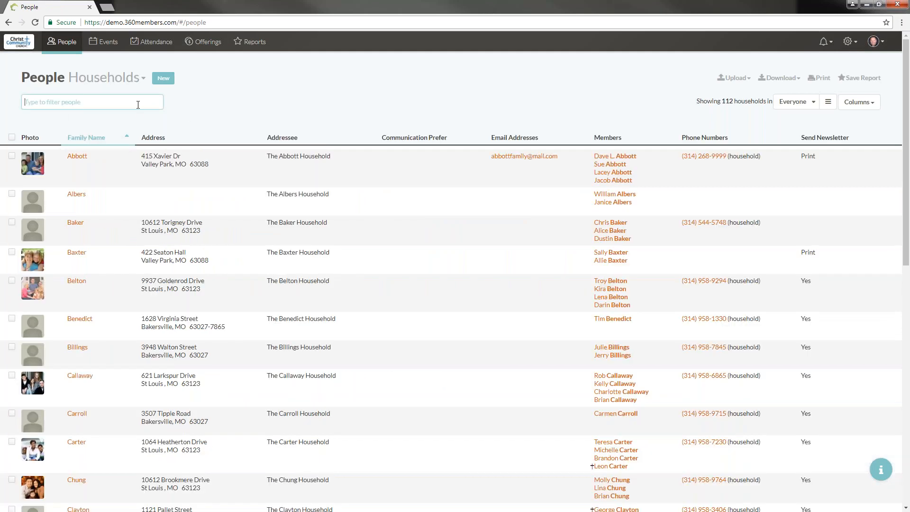
pyautogui.write('Grote')
pyautogui.click(80, 158)
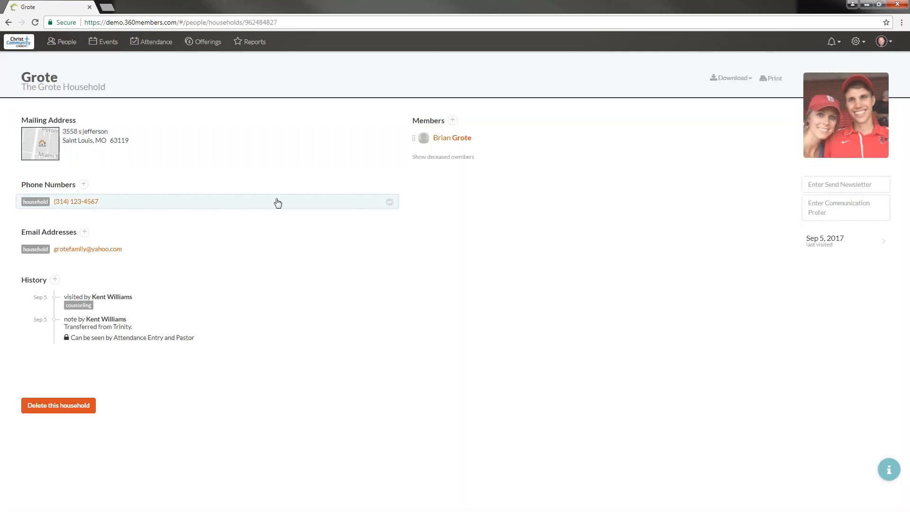
pyautogui.click(453, 121)
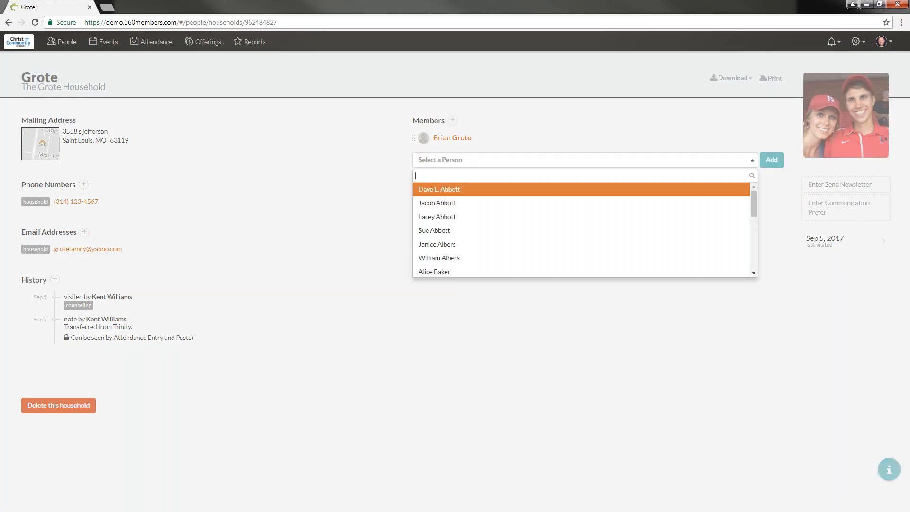
pyautogui.click(67, 41)
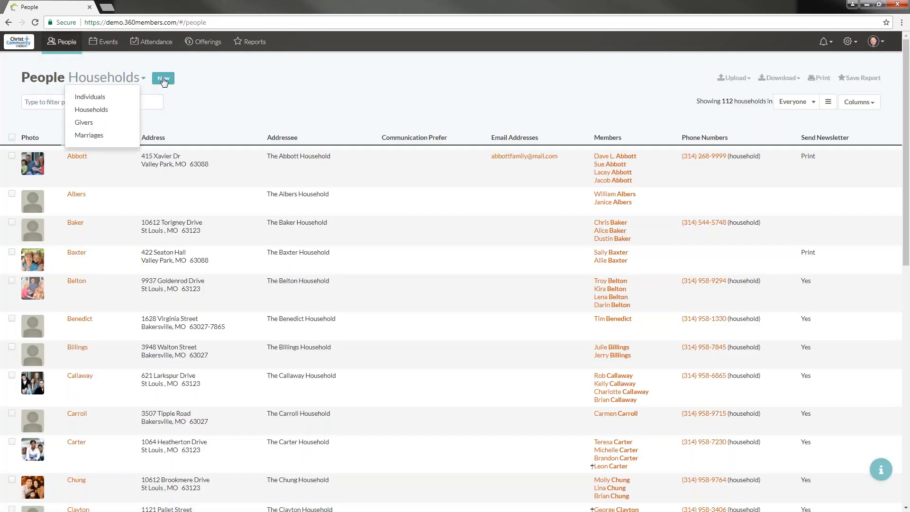
# - Start a new person in the existing Grote household, then cancel it
pyautogui.click(163, 78)
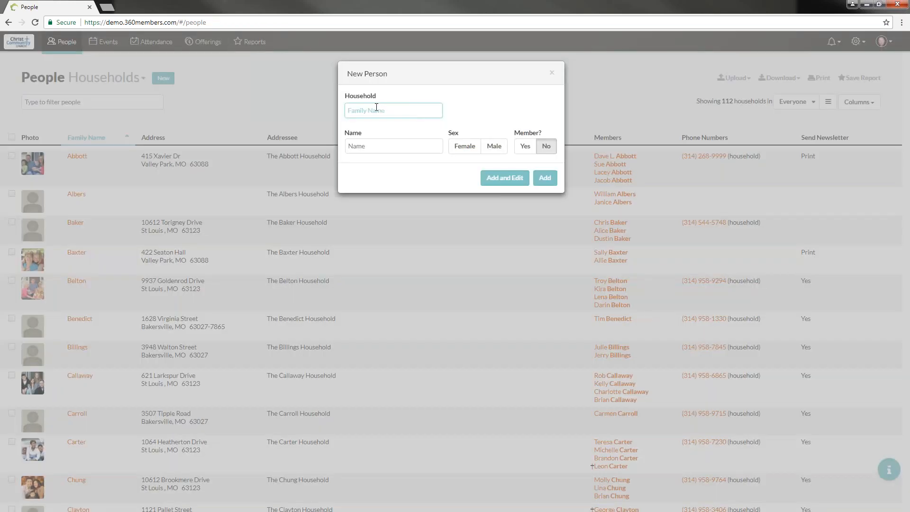
pyautogui.write('Gr')
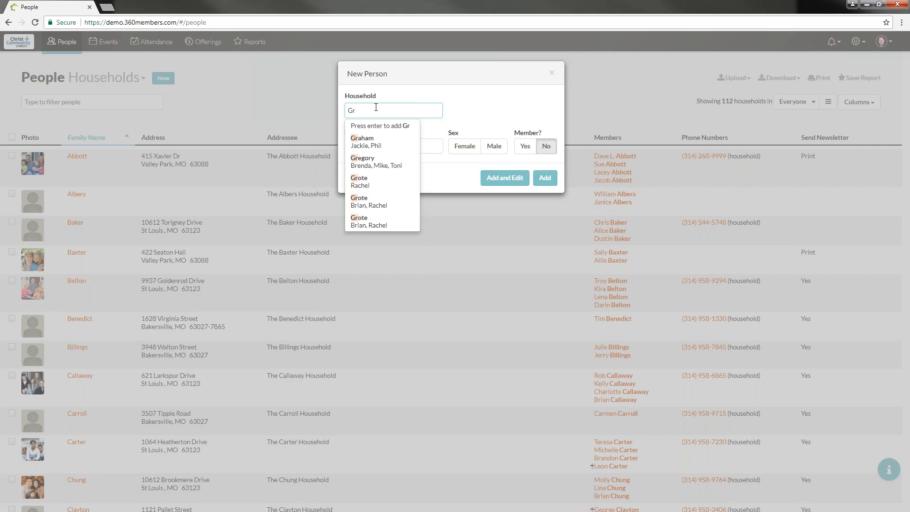
pyautogui.write('ote')
pyautogui.click(387, 143)
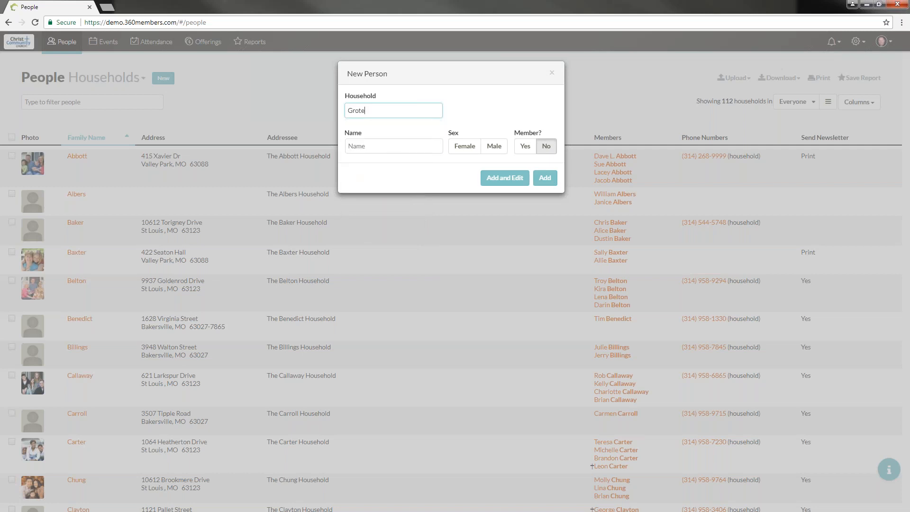
pyautogui.click(433, 152)
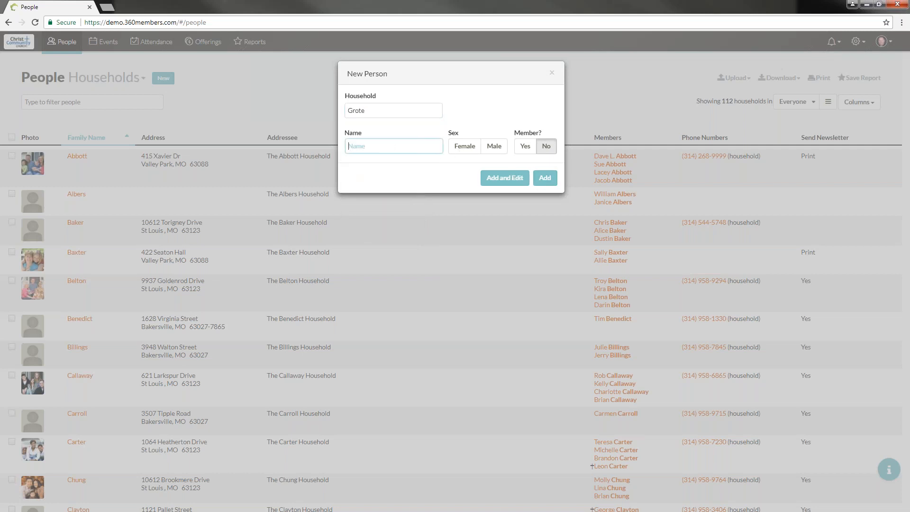
pyautogui.click(554, 74)
# - Filter the Households list for Grote and open the Grote household record
pyautogui.click(97, 77)
pyautogui.click(210, 126)
pyautogui.click(100, 97)
pyautogui.write('Grote')
pyautogui.doubleClick(111, 172)
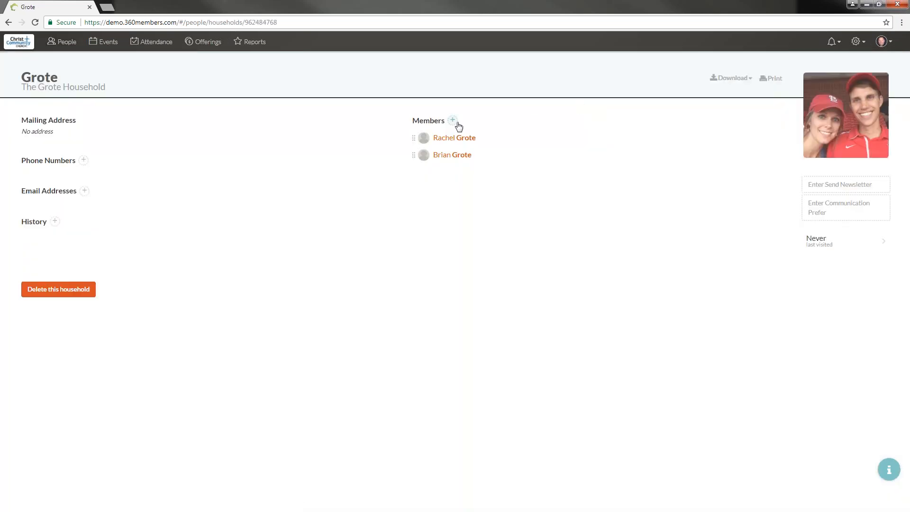
# - Add an existing person from the people list to the Grote household's members
pyautogui.click(453, 121)
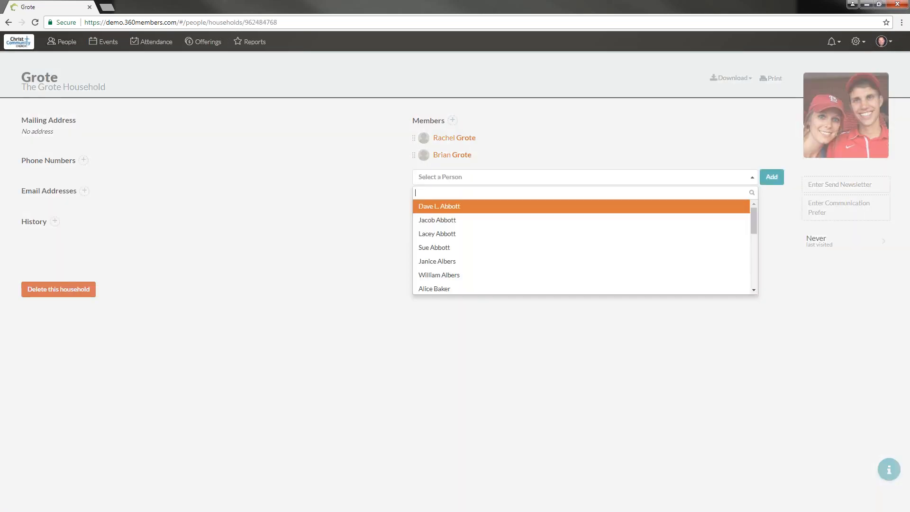
pyautogui.write('XYZ')
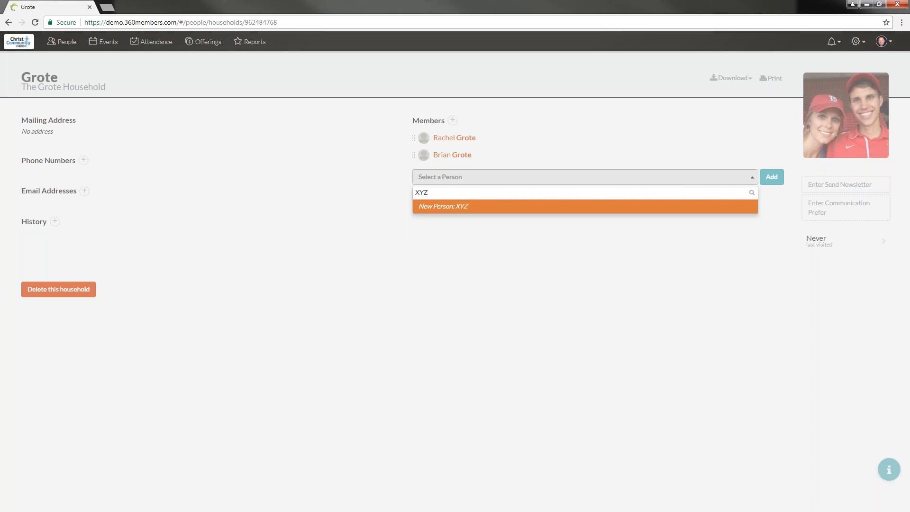
pyautogui.click(777, 178)
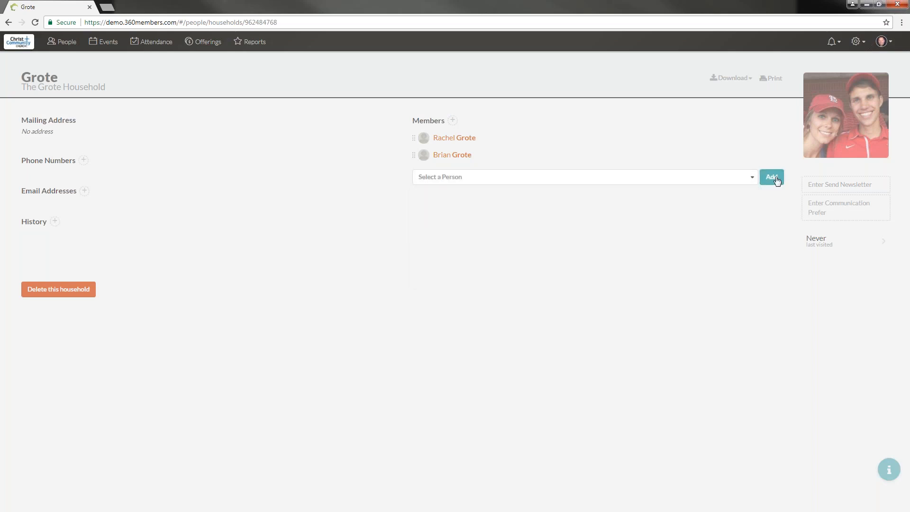
pyautogui.click(537, 183)
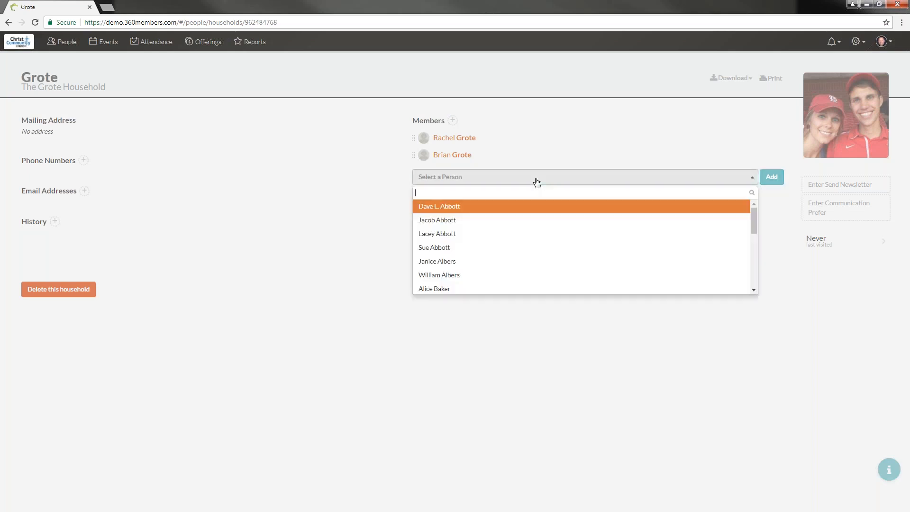
pyautogui.write('XYZ')
pyautogui.click(515, 183)
pyautogui.click(484, 177)
pyautogui.press('Return')
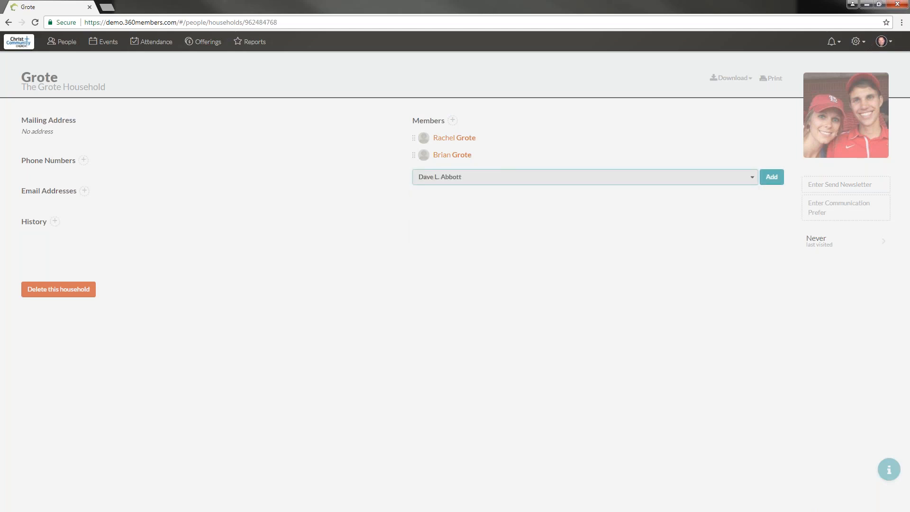
pyautogui.click(772, 179)
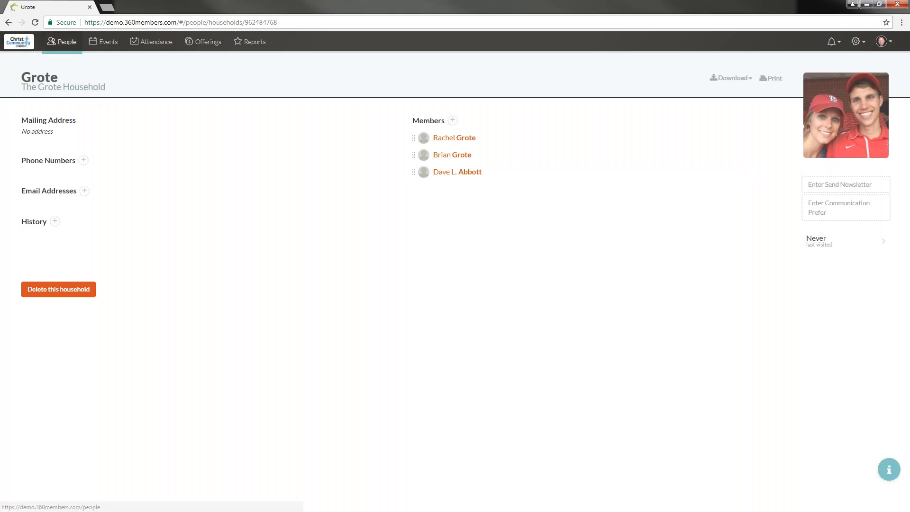
# - Return to People and switch the view to Individuals
pyautogui.click(62, 42)
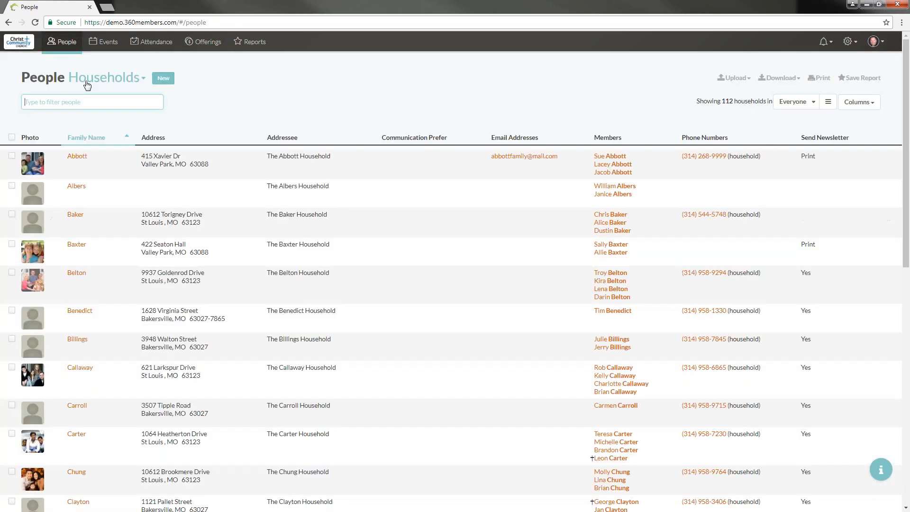
pyautogui.click(82, 81)
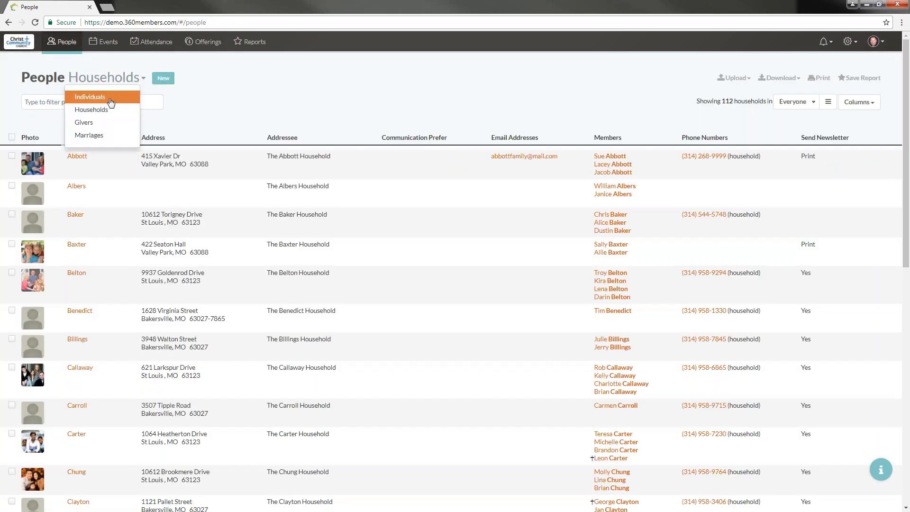
pyautogui.click(90, 95)
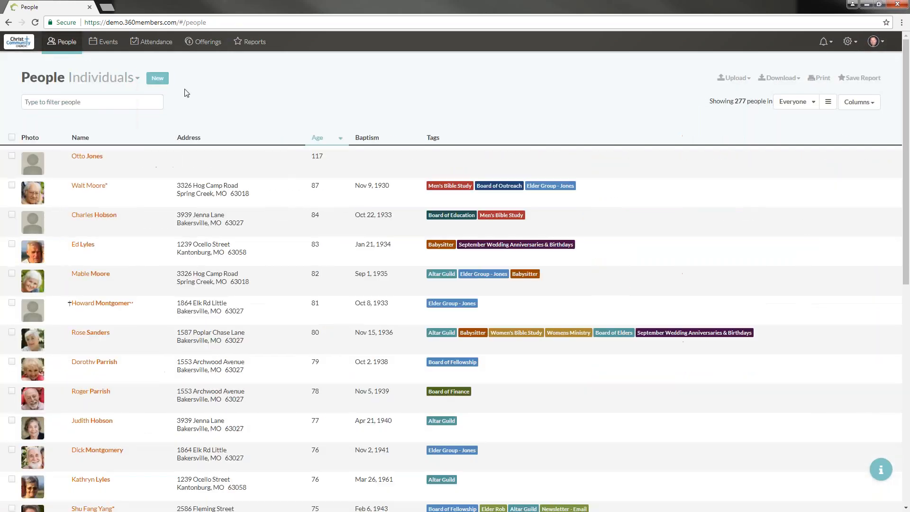
# - Create a female member, first name XYZ, in the Grote household; People now counts 278
pyautogui.click(157, 81)
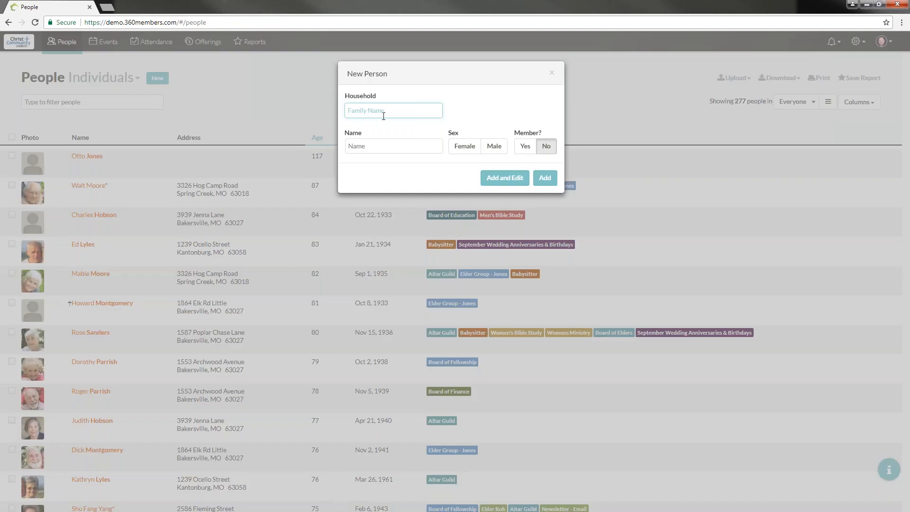
pyautogui.write('Grote')
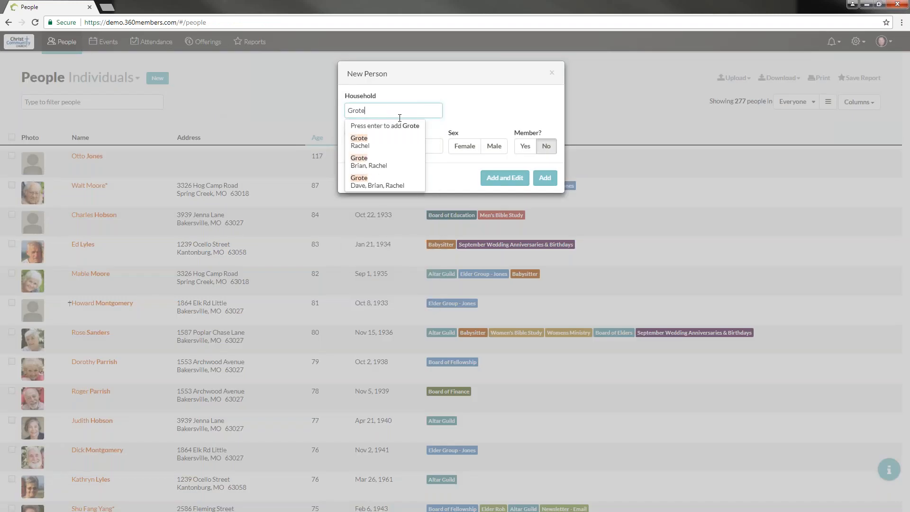
pyautogui.press('Return')
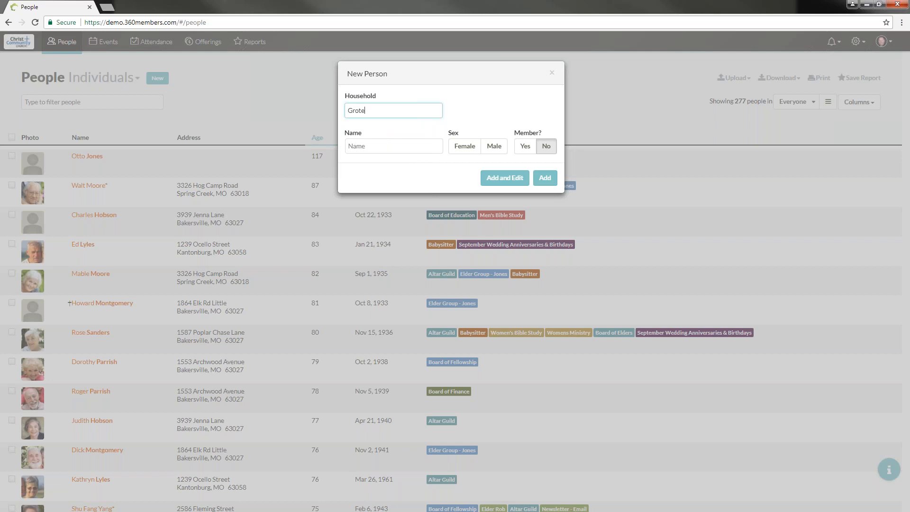
pyautogui.click(395, 145)
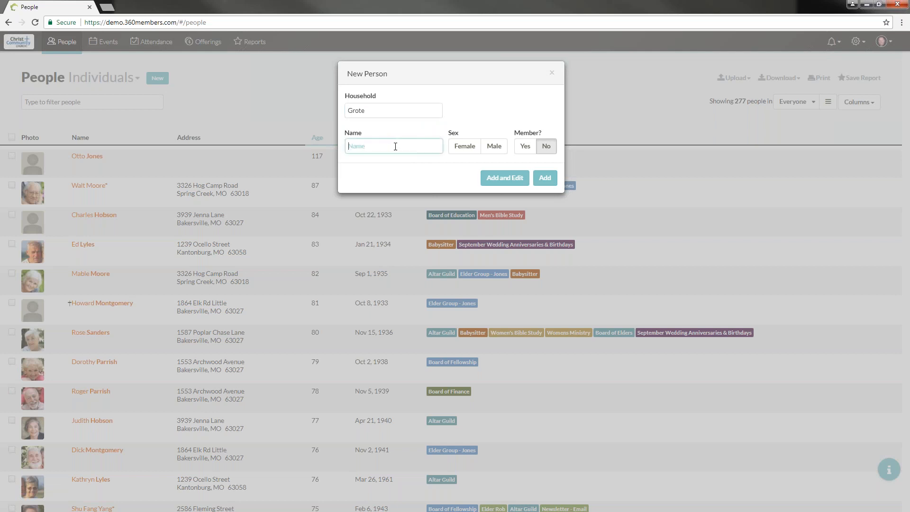
pyautogui.write('XYZ')
pyautogui.click(457, 147)
pyautogui.click(527, 149)
pyautogui.click(518, 198)
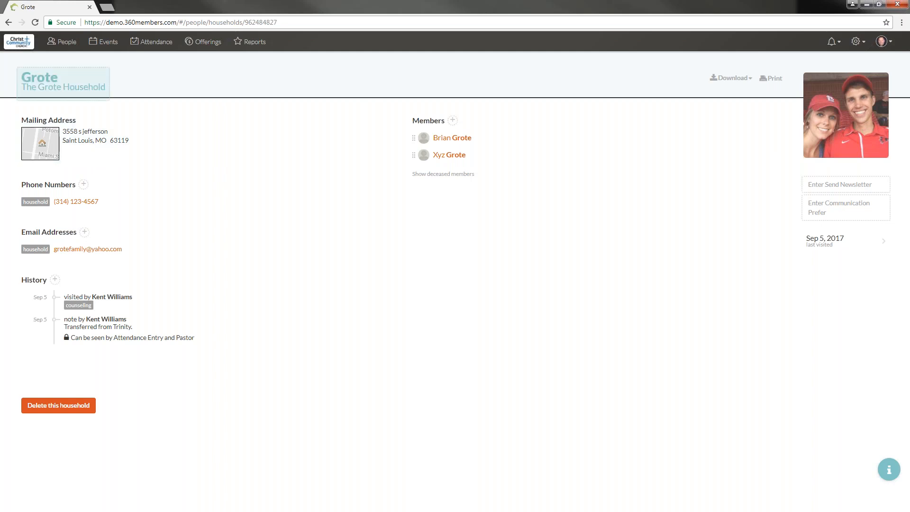
pyautogui.click(61, 42)
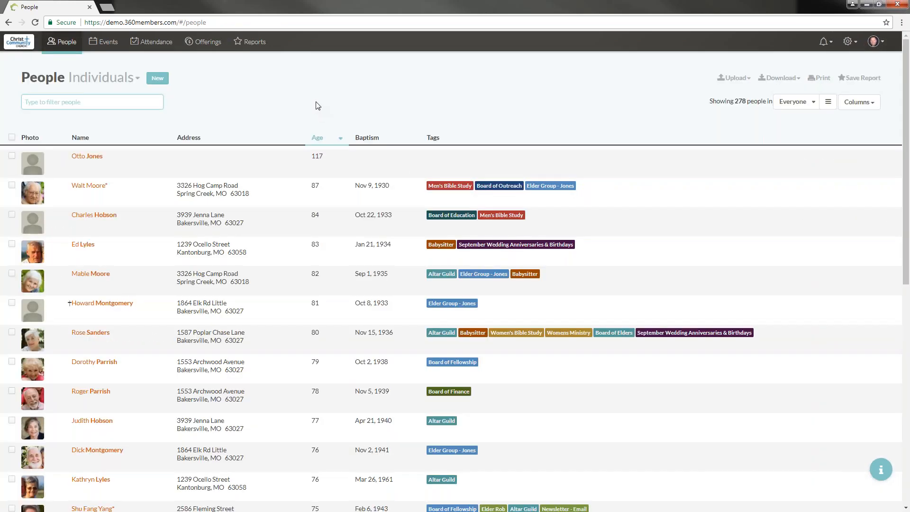
# - Create a male member in the Grote household and show its deceased members
pyautogui.click(157, 79)
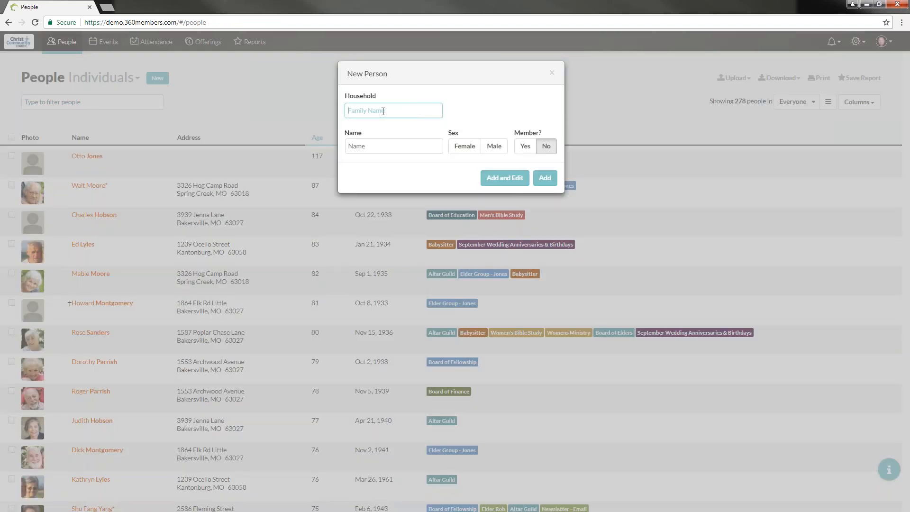
pyautogui.write('Grot')
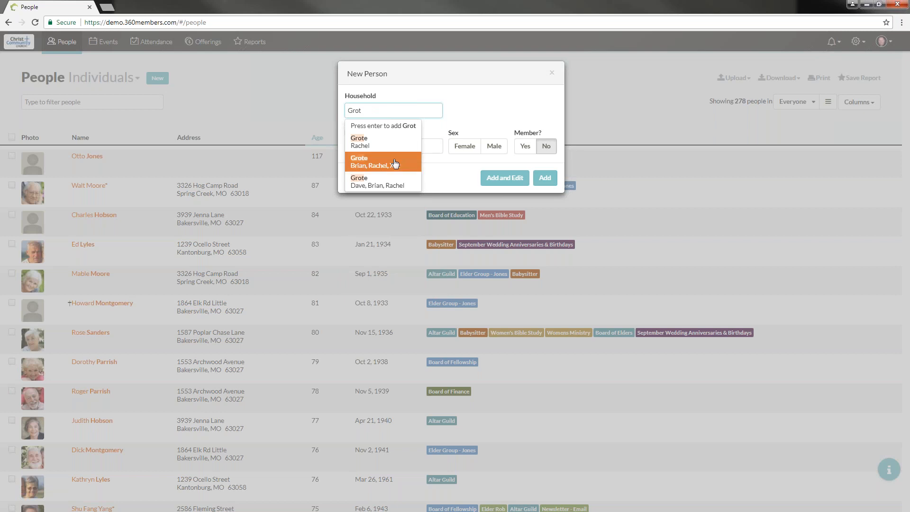
pyautogui.click(386, 171)
pyautogui.click(383, 146)
pyautogui.click(494, 146)
pyautogui.click(525, 146)
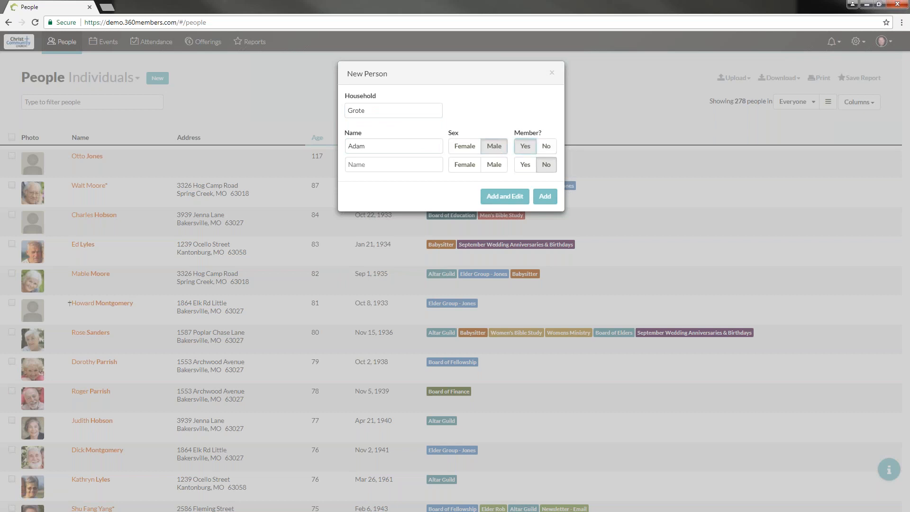
pyautogui.click(506, 196)
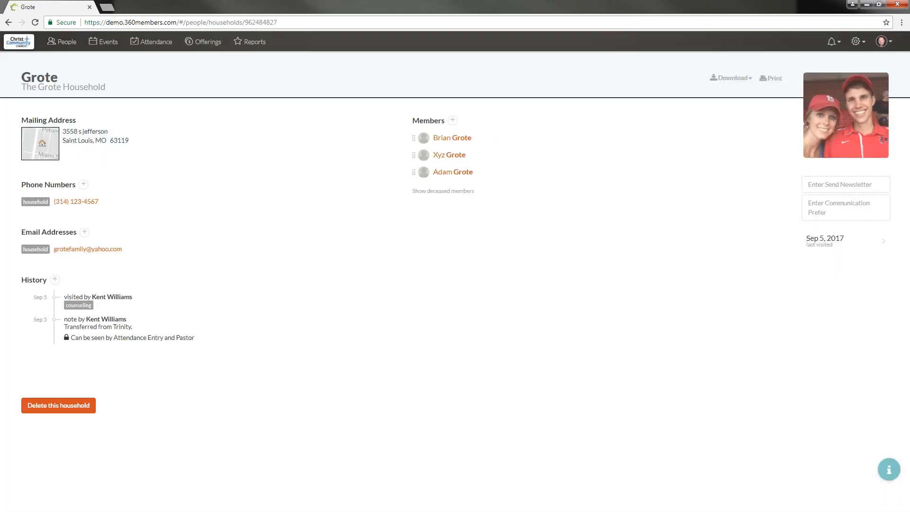
pyautogui.click(432, 193)
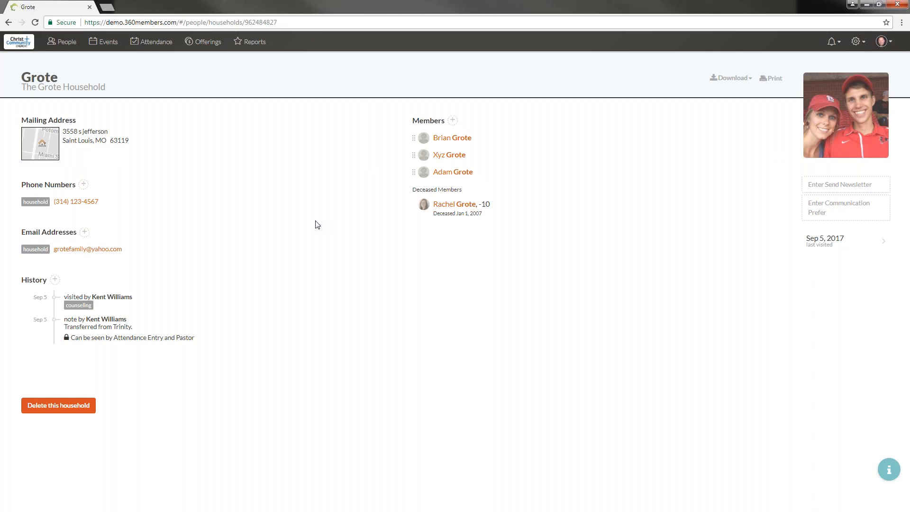
# - Return to People, switch to the Households list and select the Belton household
pyautogui.click(72, 47)
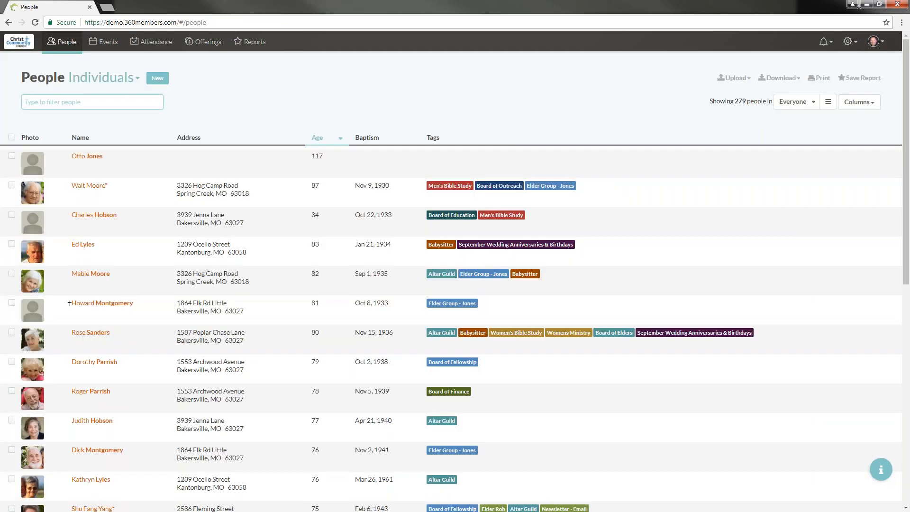
pyautogui.click(120, 80)
pyautogui.click(124, 110)
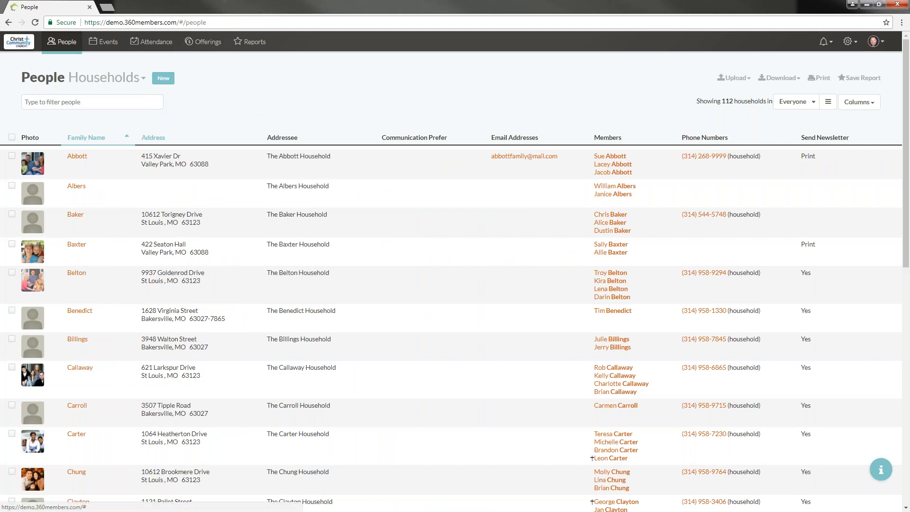
pyautogui.moveTo(204, 283); pyautogui.dragTo(135, 282)
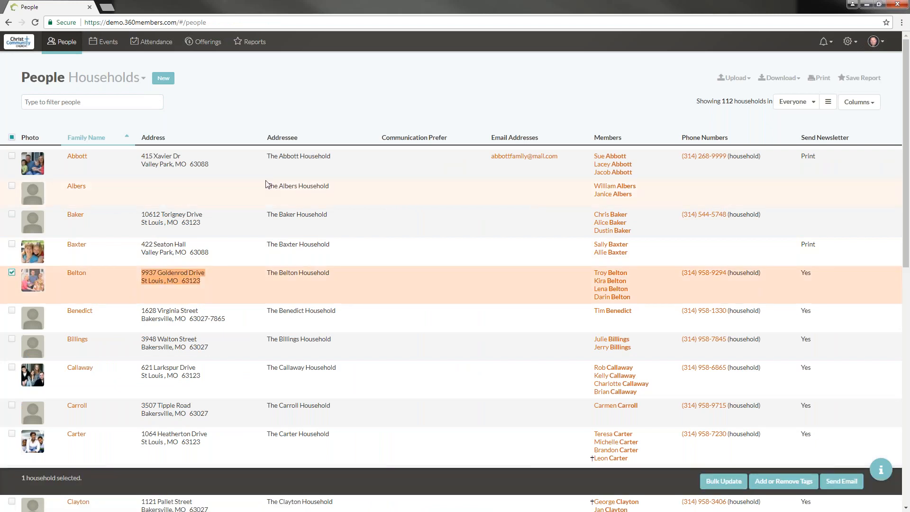
# - Try adding a male member named Testing to the Belton household
pyautogui.click(163, 78)
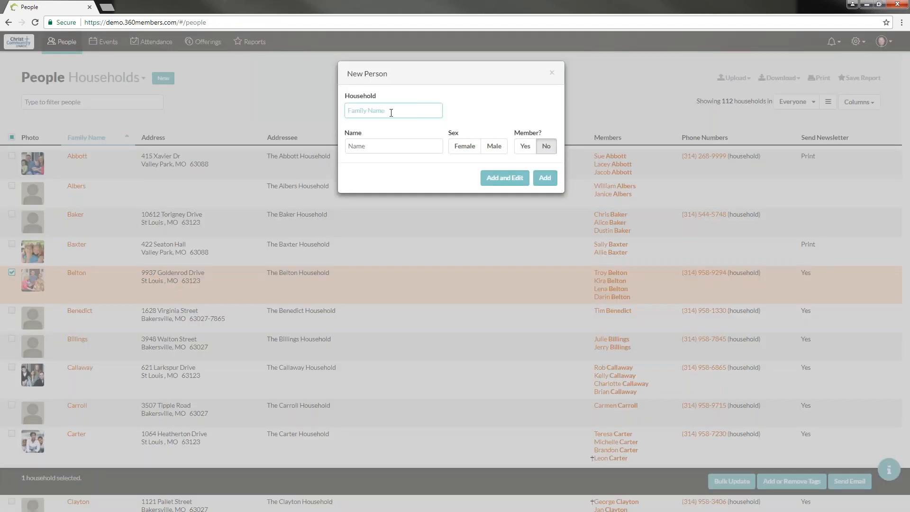
pyautogui.write('Belton')
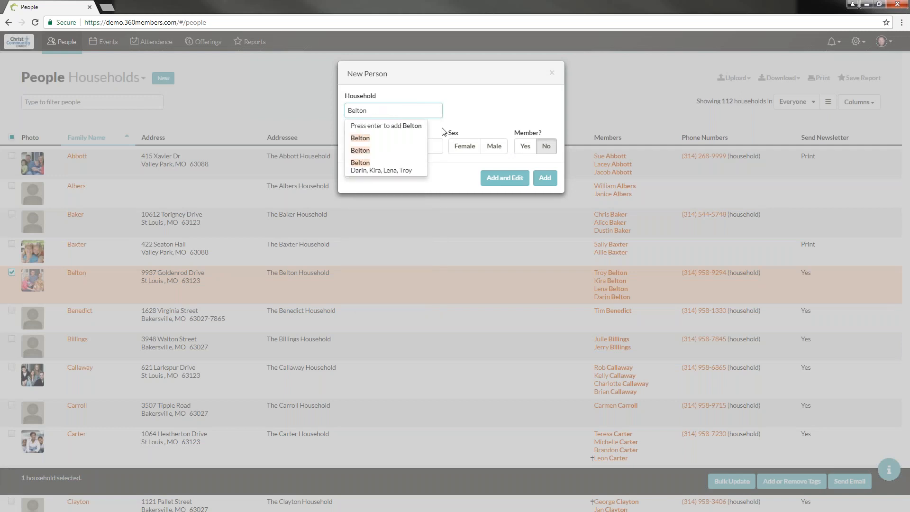
pyautogui.click(414, 172)
pyautogui.click(404, 150)
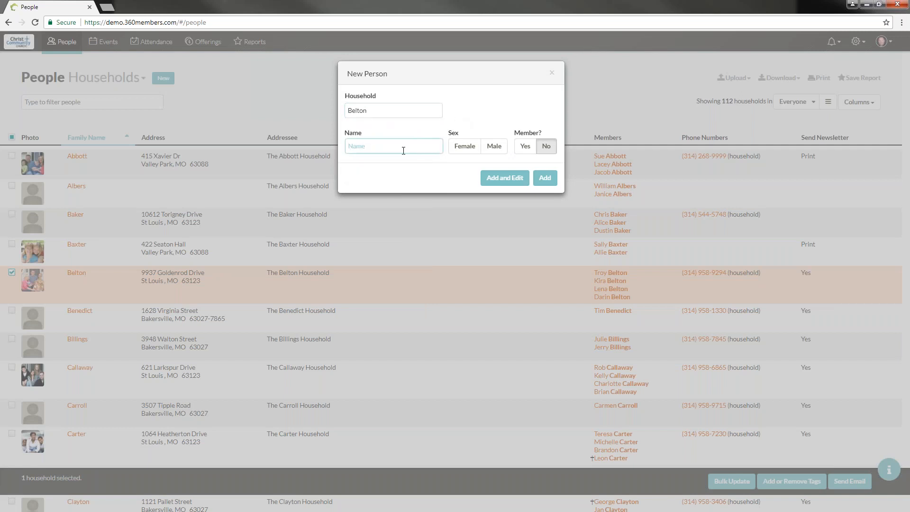
pyautogui.write('Testing')
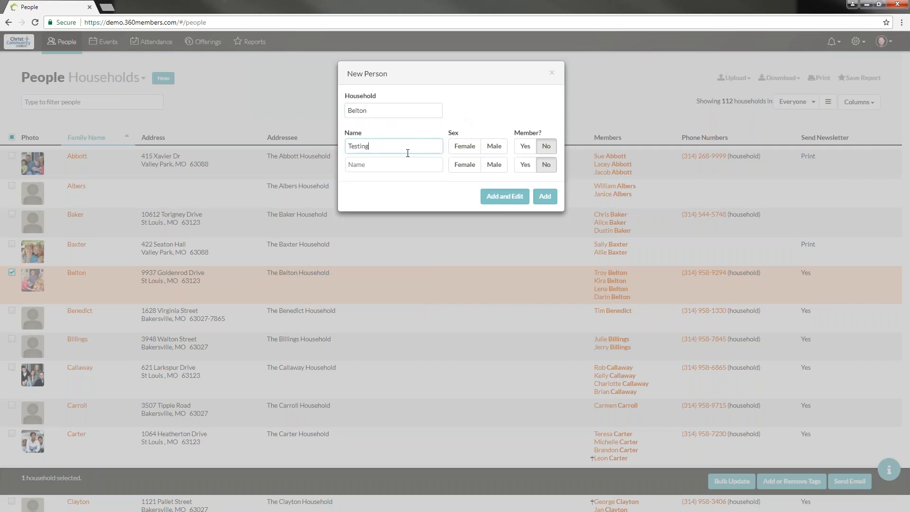
pyautogui.click(494, 146)
pyautogui.click(525, 147)
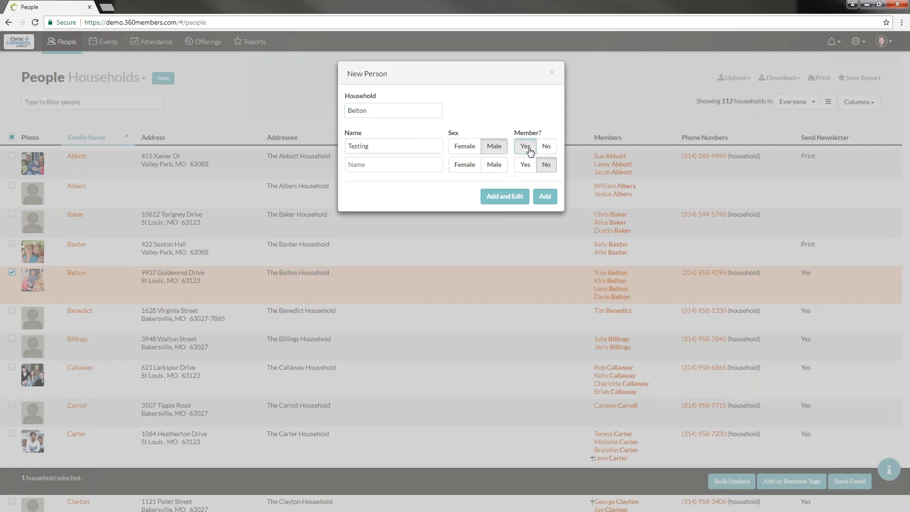
pyautogui.click(508, 196)
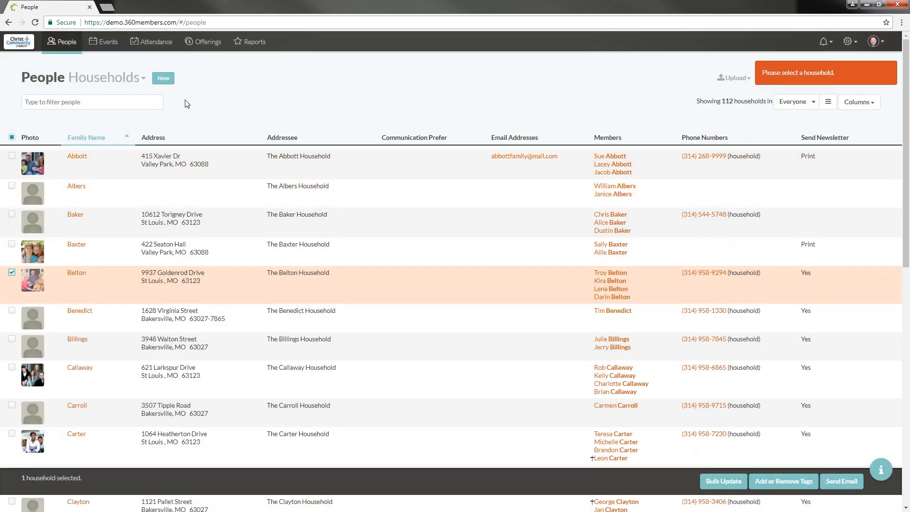
# - Retry a new person with household 'Testing', then cancel without adding anyone
pyautogui.click(39, 282)
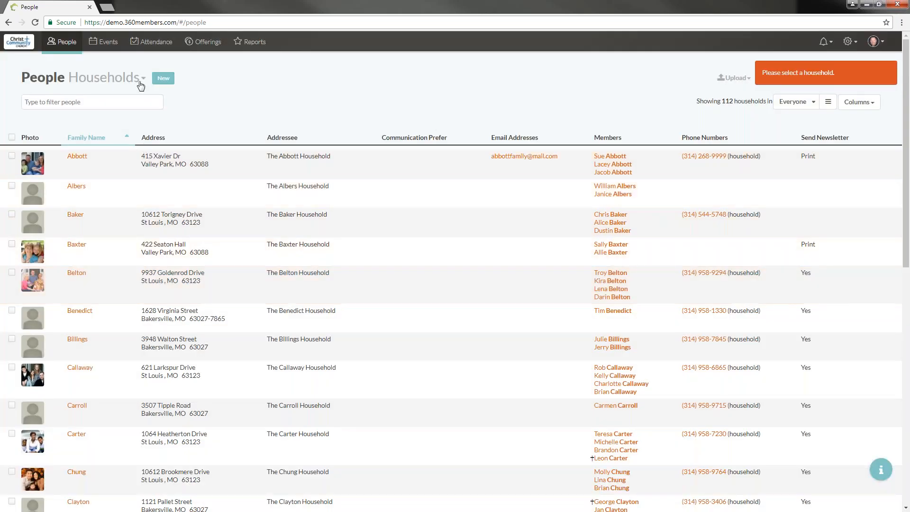
pyautogui.click(163, 78)
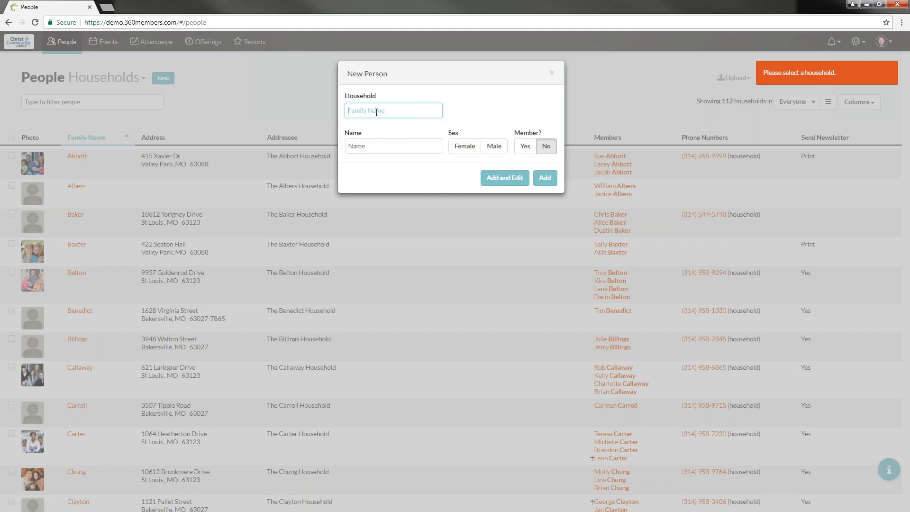
pyautogui.write('Testig')
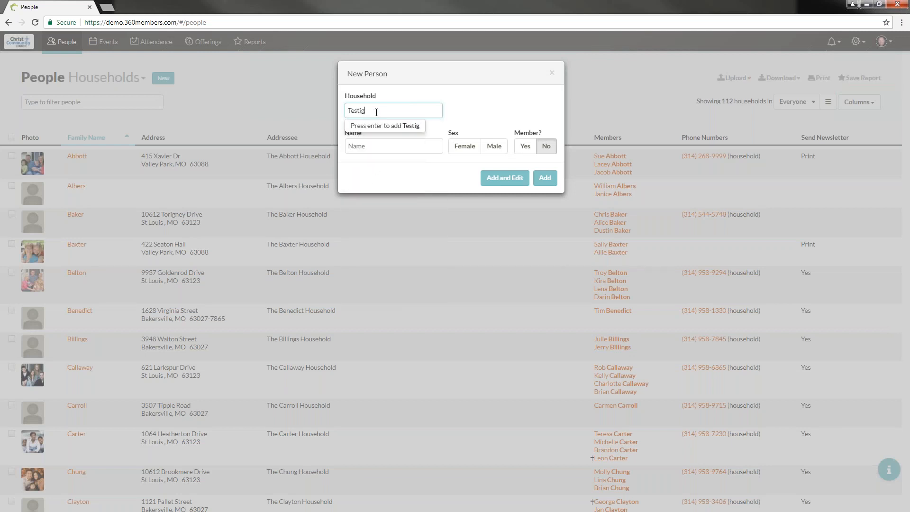
pyautogui.press('BackSpace')
pyautogui.write('ng')
pyautogui.press('Return')
pyautogui.click(552, 73)
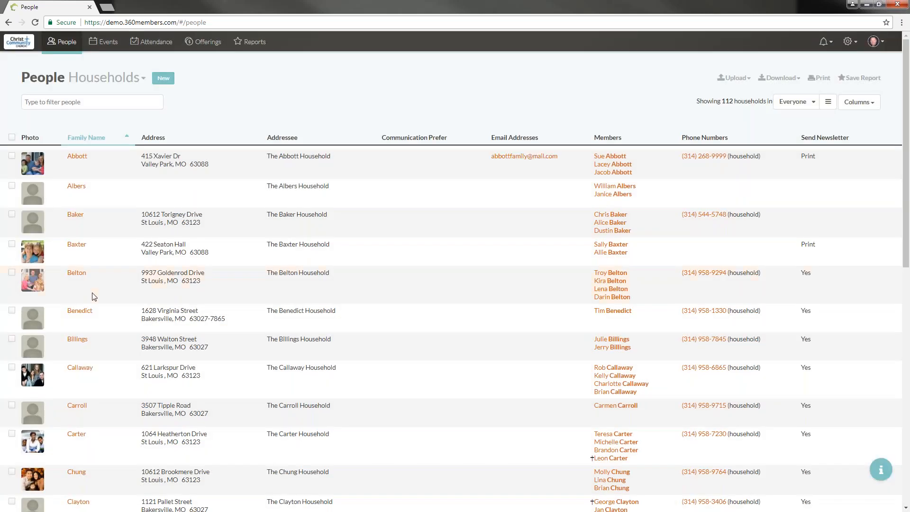
# - Add the apartment number to the Benedict household's mailing address, fix the typo, and save
pyautogui.click(244, 309)
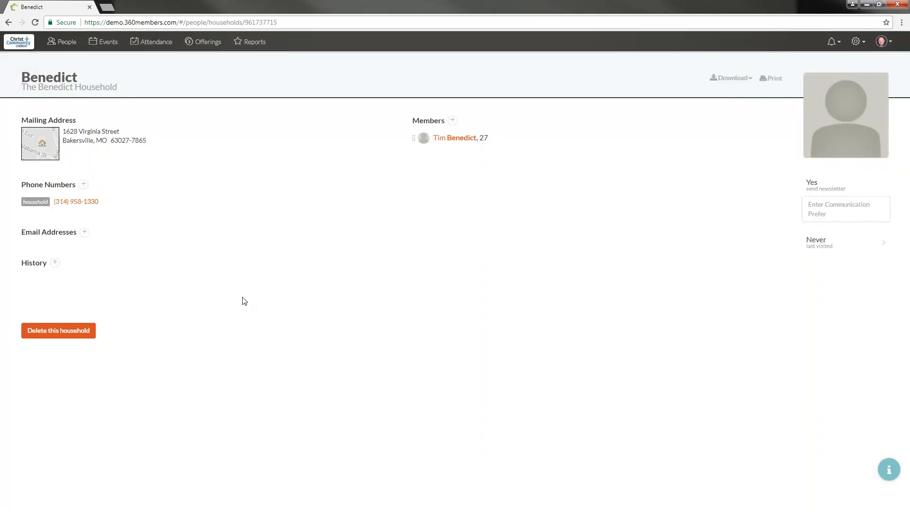
pyautogui.click(86, 144)
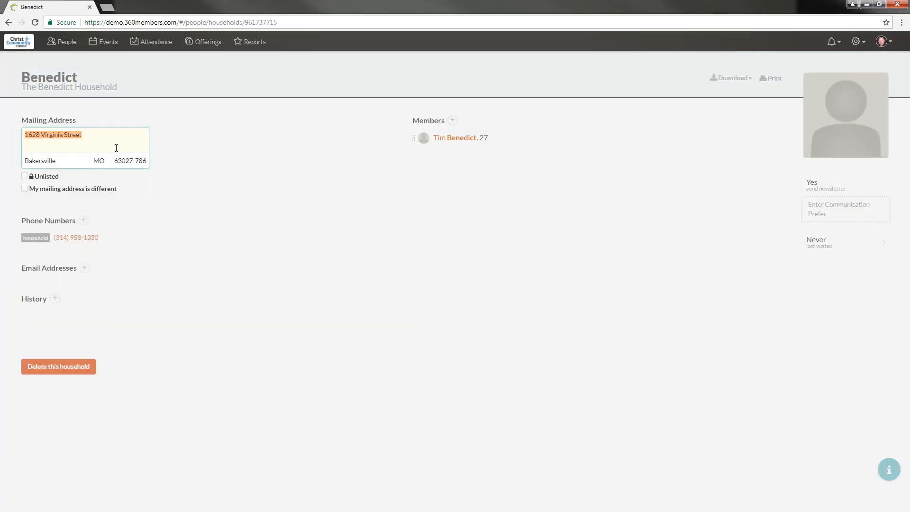
pyautogui.click(89, 139)
pyautogui.write('Apt 3')
pyautogui.press('Return')
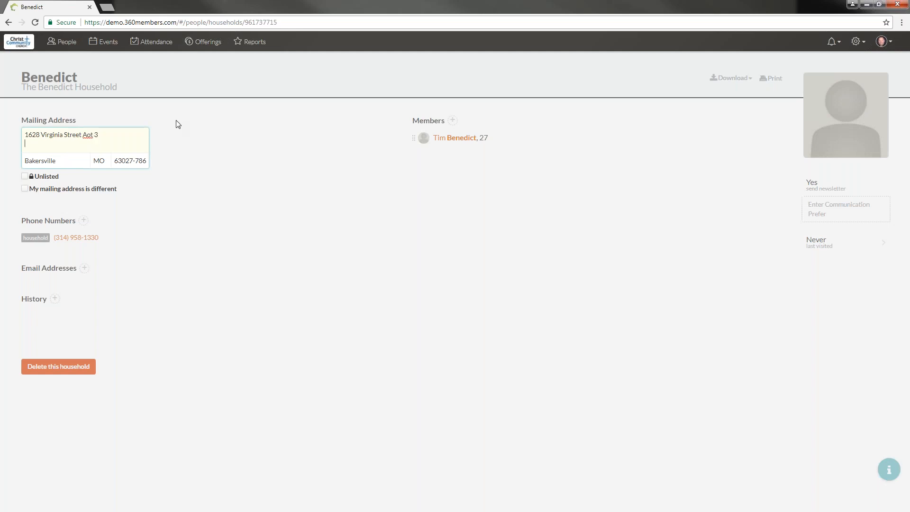
pyautogui.click(91, 135)
pyautogui.press('BackSpace')
pyautogui.write('p')
pyautogui.click(204, 118)
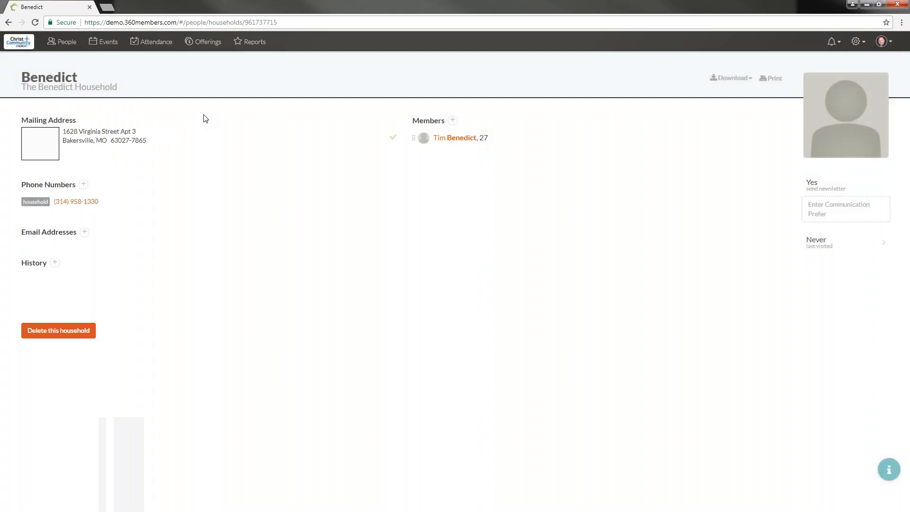